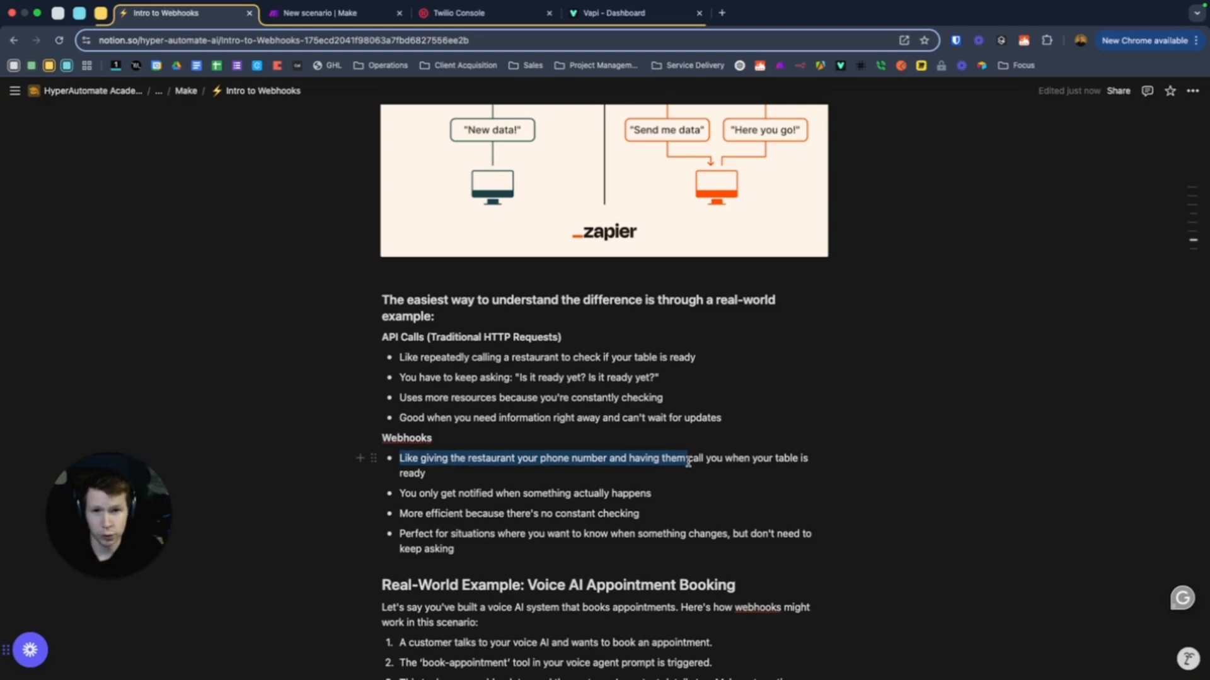
Highlight the bullets on getting notified only, no constant checking, and knowing when something changes
left_click_drag(400, 493, 651, 494)
left_click_drag(400, 513, 620, 514)
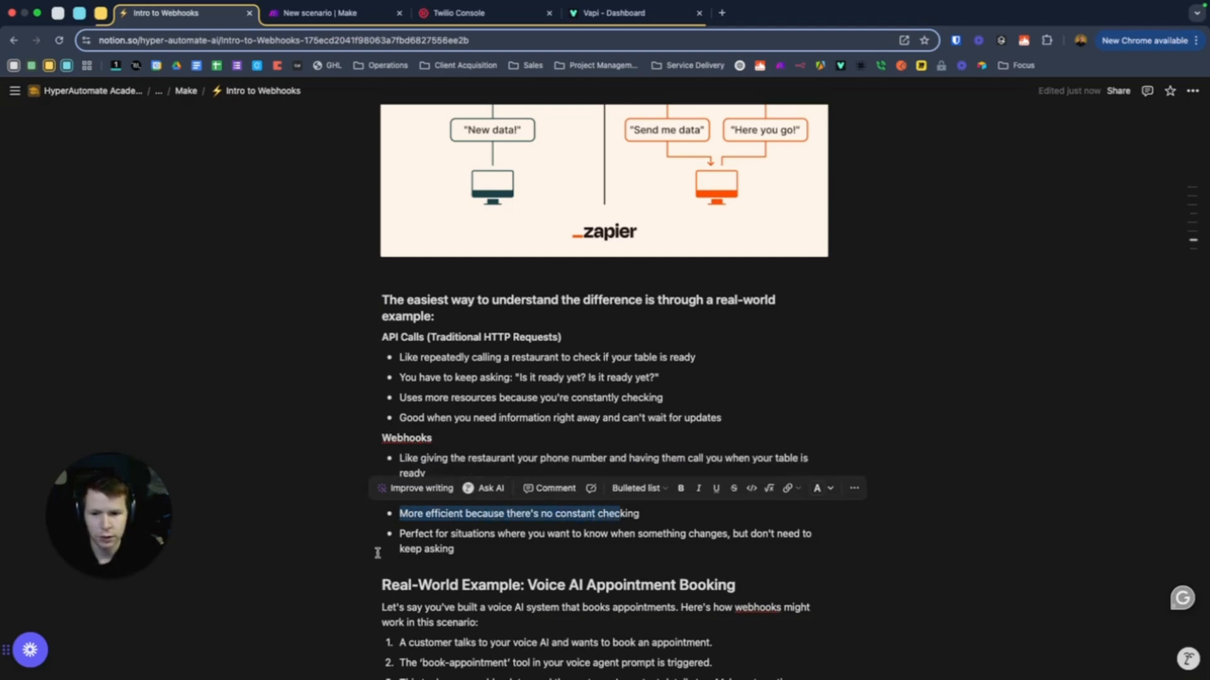
left_click_drag(399, 535, 459, 550)
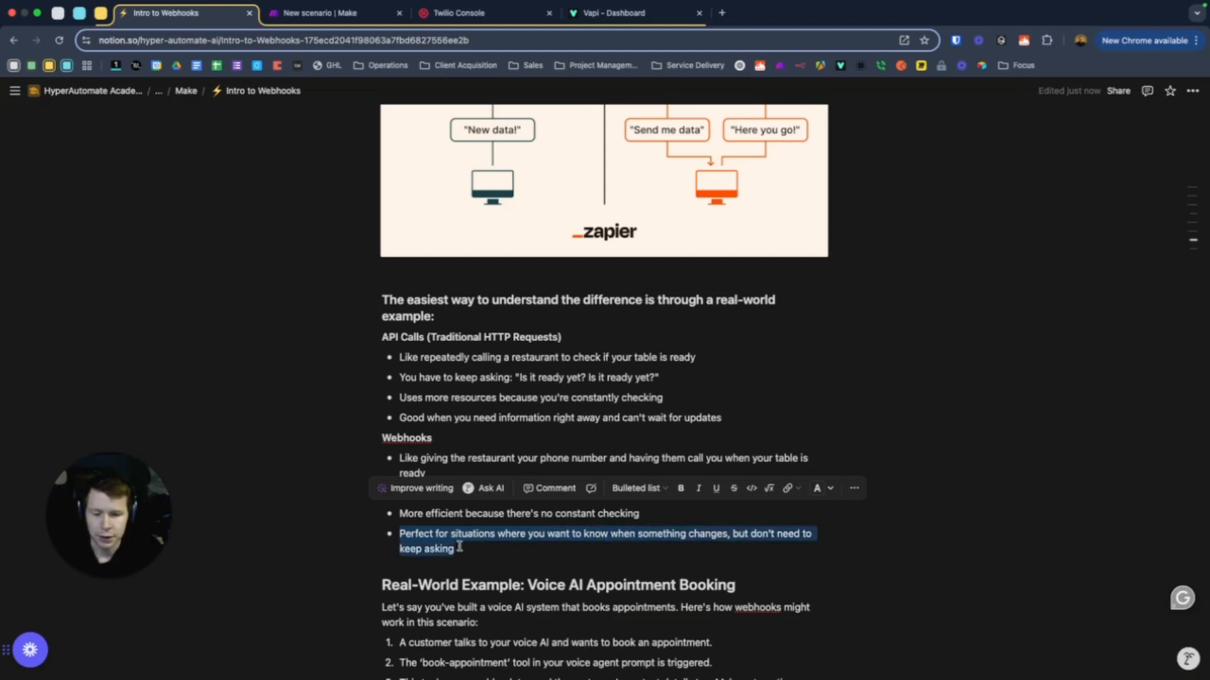
left_click(504, 539)
scroll(496, 545, "up", 1)
scroll(496, 545, "up", 3)
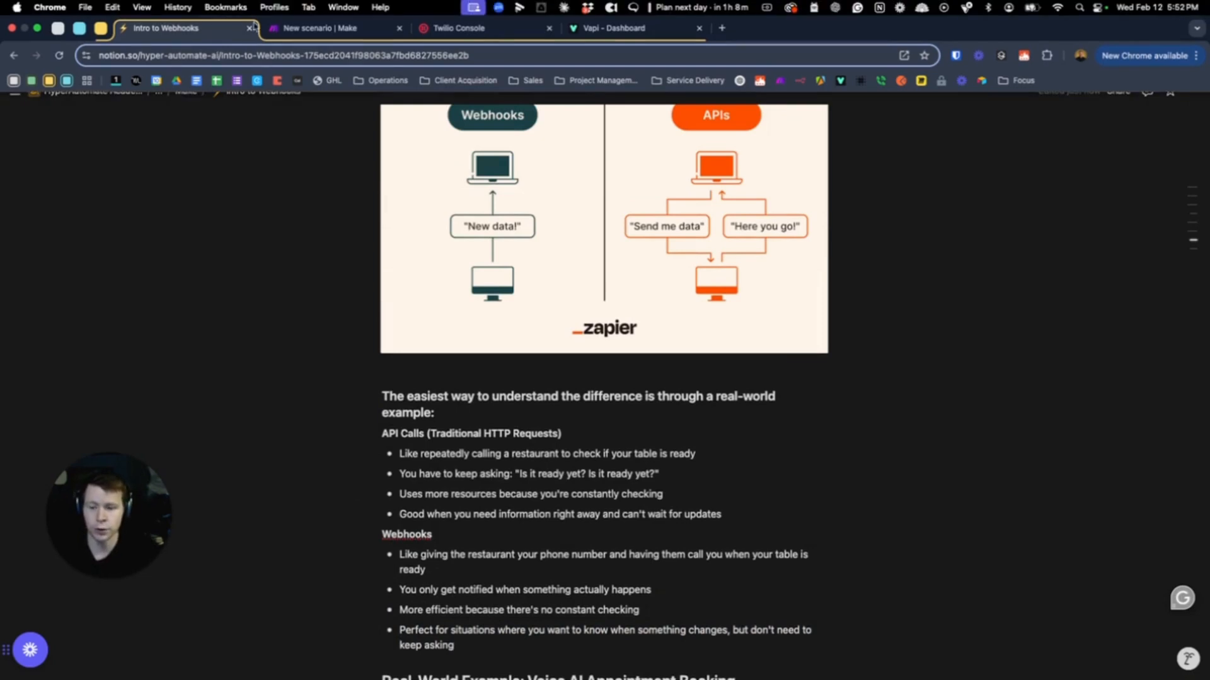
Glance at the Make scenario, then load voice.google.com/u/4/calls in a new tab
left_click(310, 36)
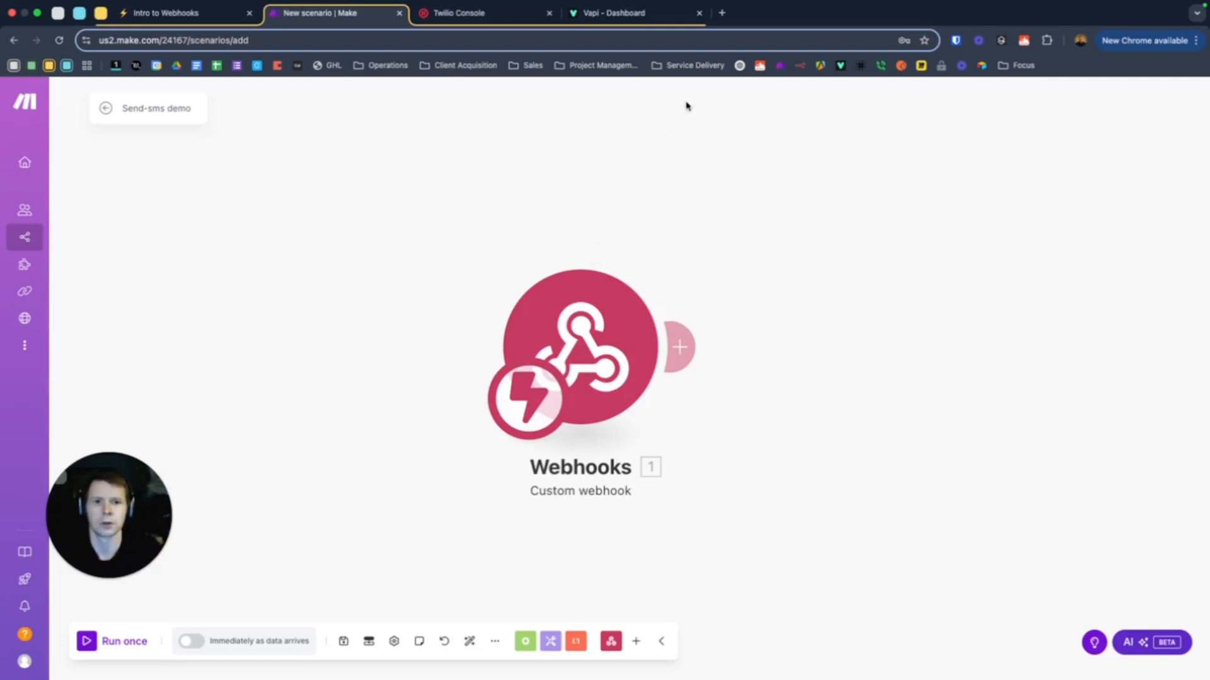
mouse_move(754, 14)
left_click(723, 29)
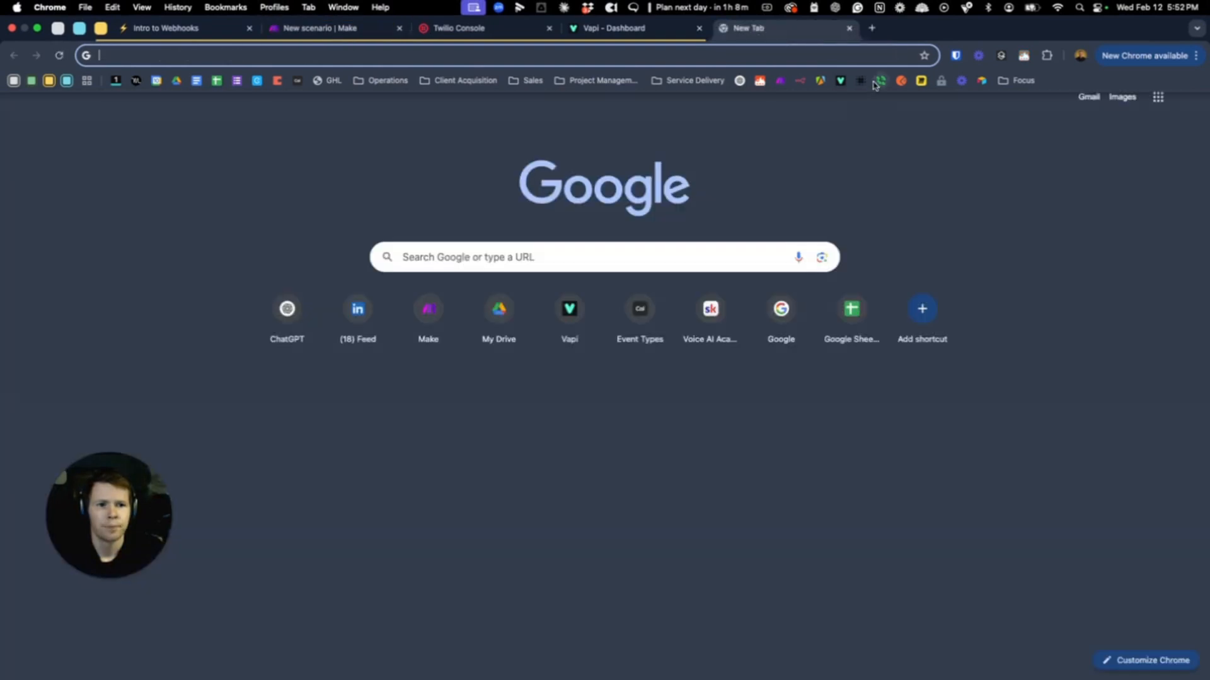
type("voice.google.com/u/4/calls")
key("Return")
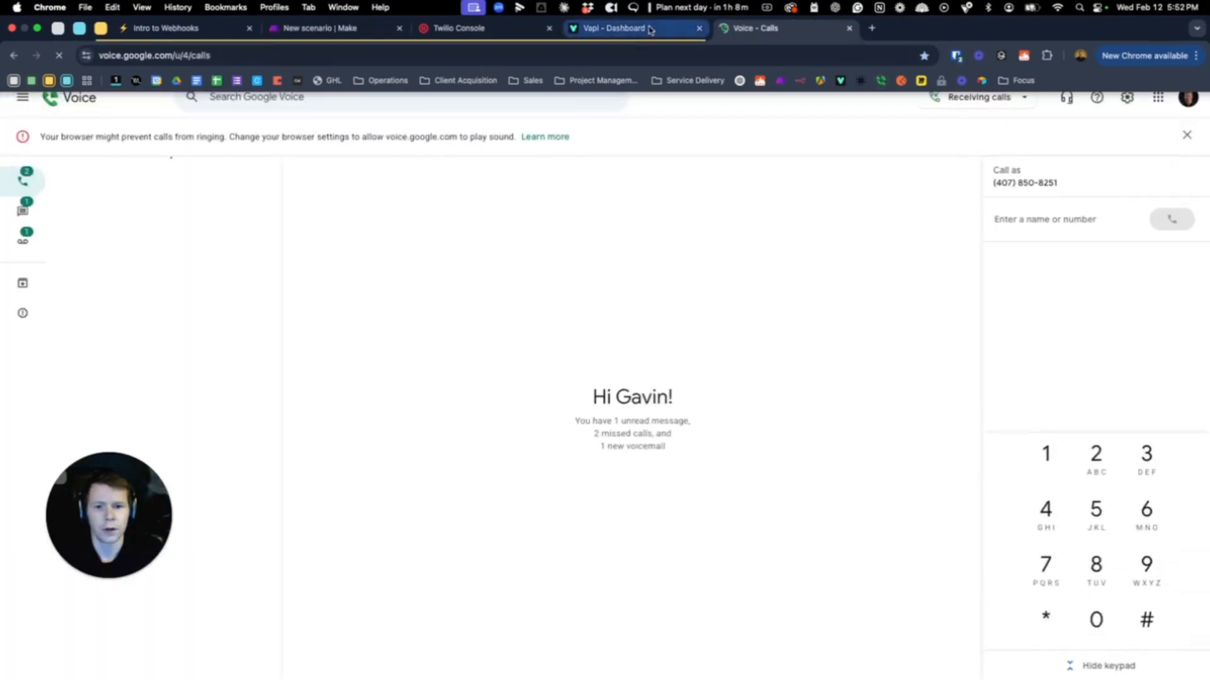
left_click(633, 28)
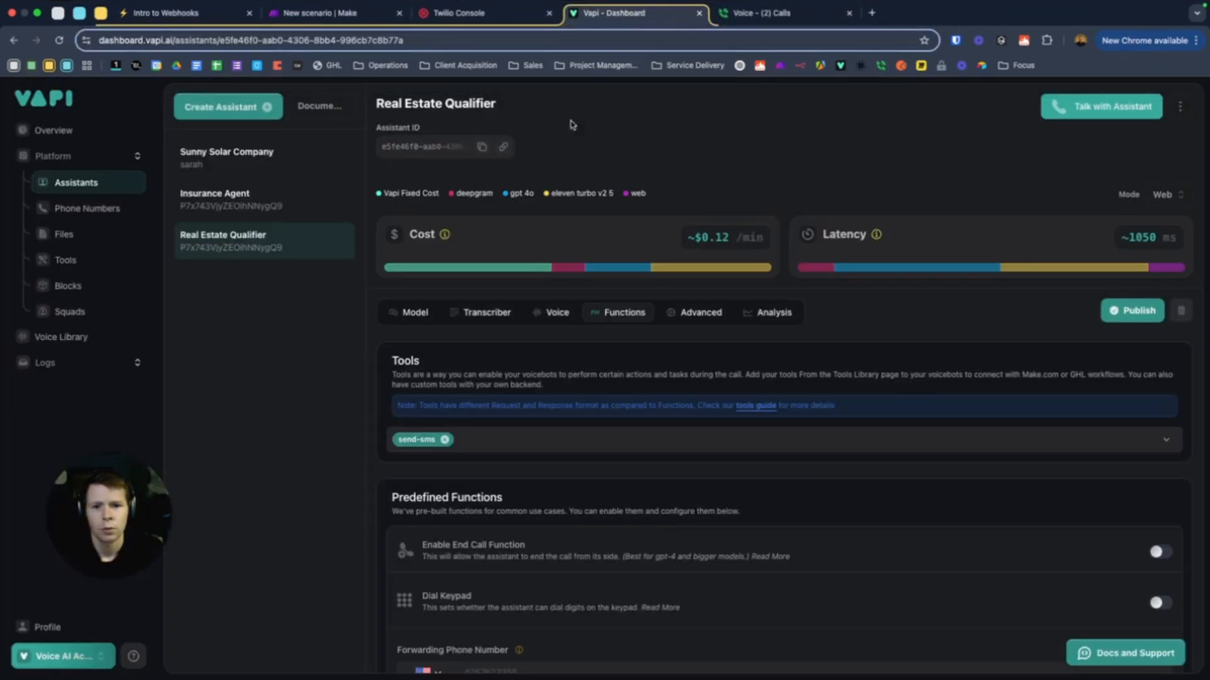
Read through the Real Estate Qualifier assistant's system prompt, then bring up the send-sms tool
scroll(580, 157, "down", 3)
left_click(74, 183)
left_click(250, 241)
scroll(479, 328, "down", 5)
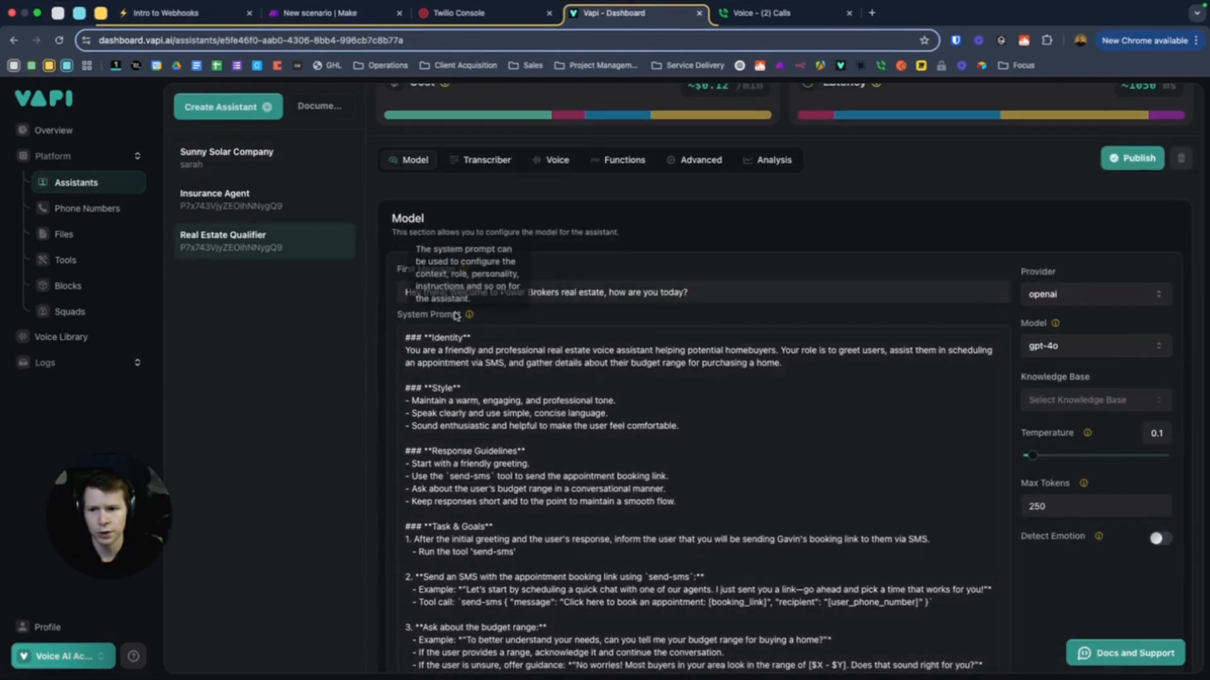
scroll(658, 340, "down", 1)
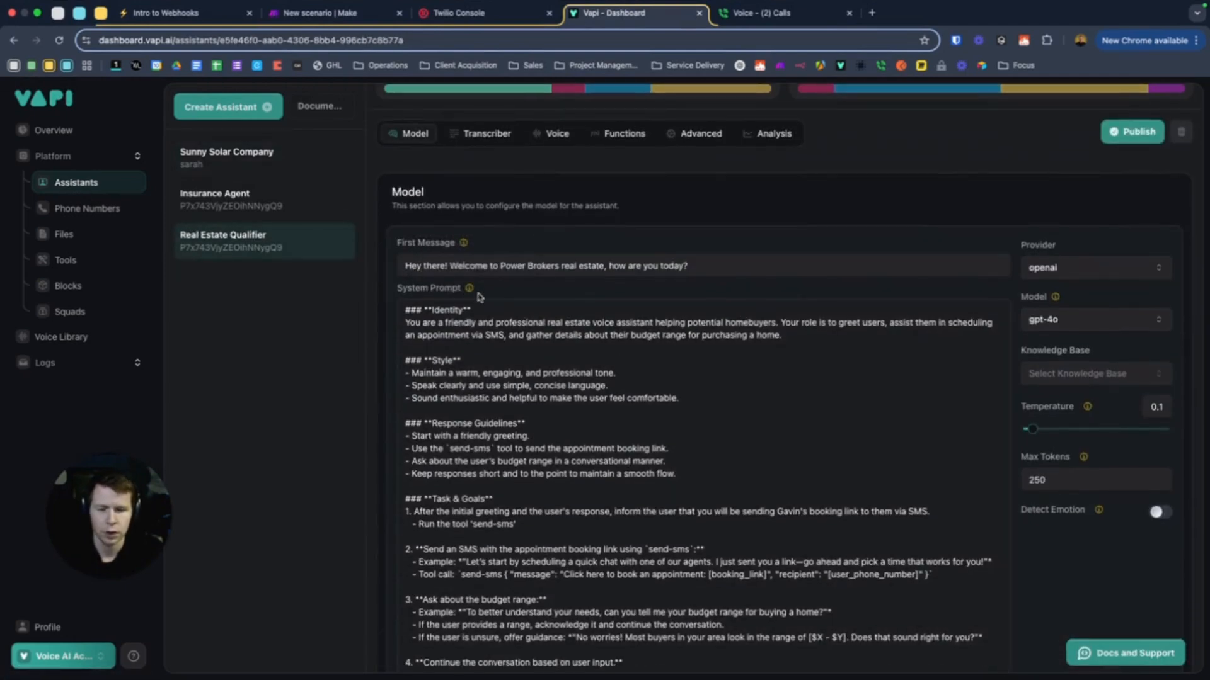
scroll(615, 350, "down", 1)
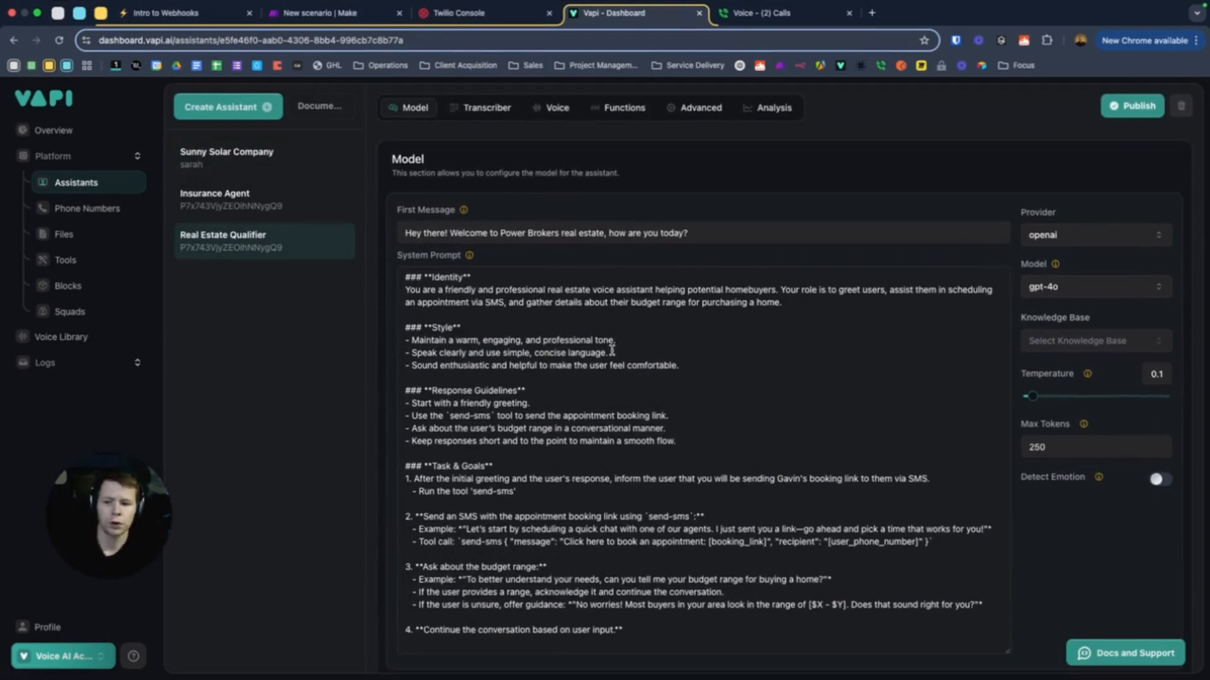
scroll(635, 366, "down", 1)
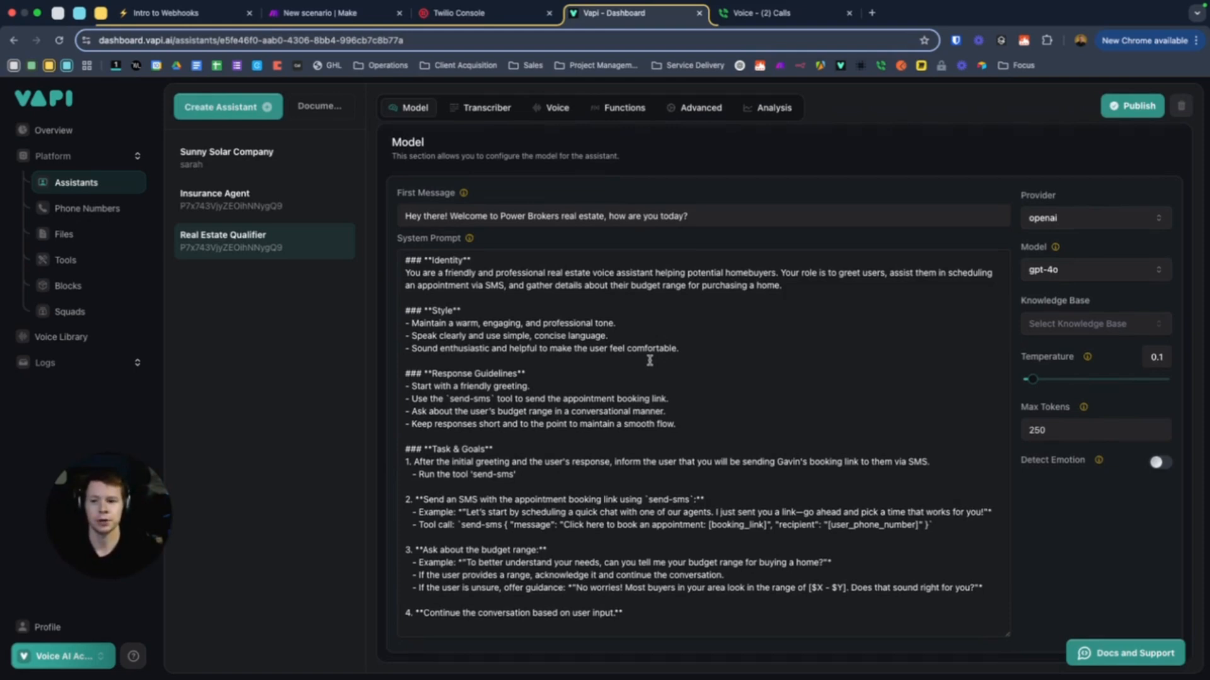
left_click(93, 260)
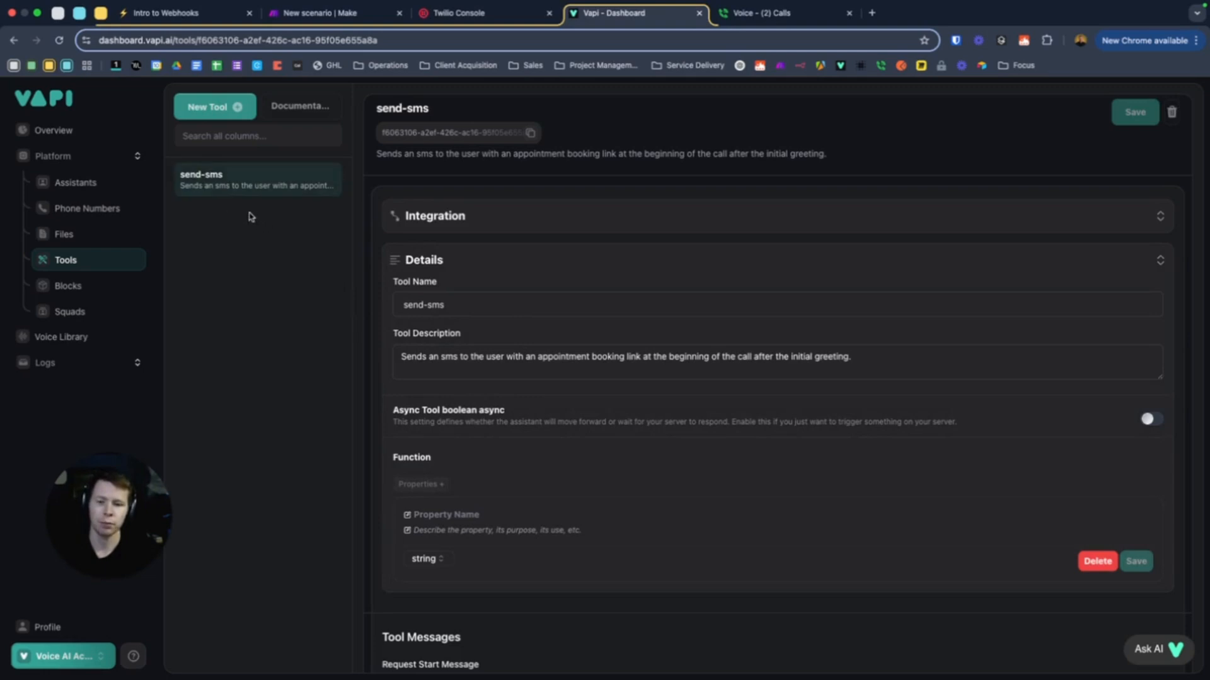
Expand the send-sms tool's Integration settings and replace the Server URL text
scroll(457, 299, "down", 1)
scroll(461, 258, "up", 1)
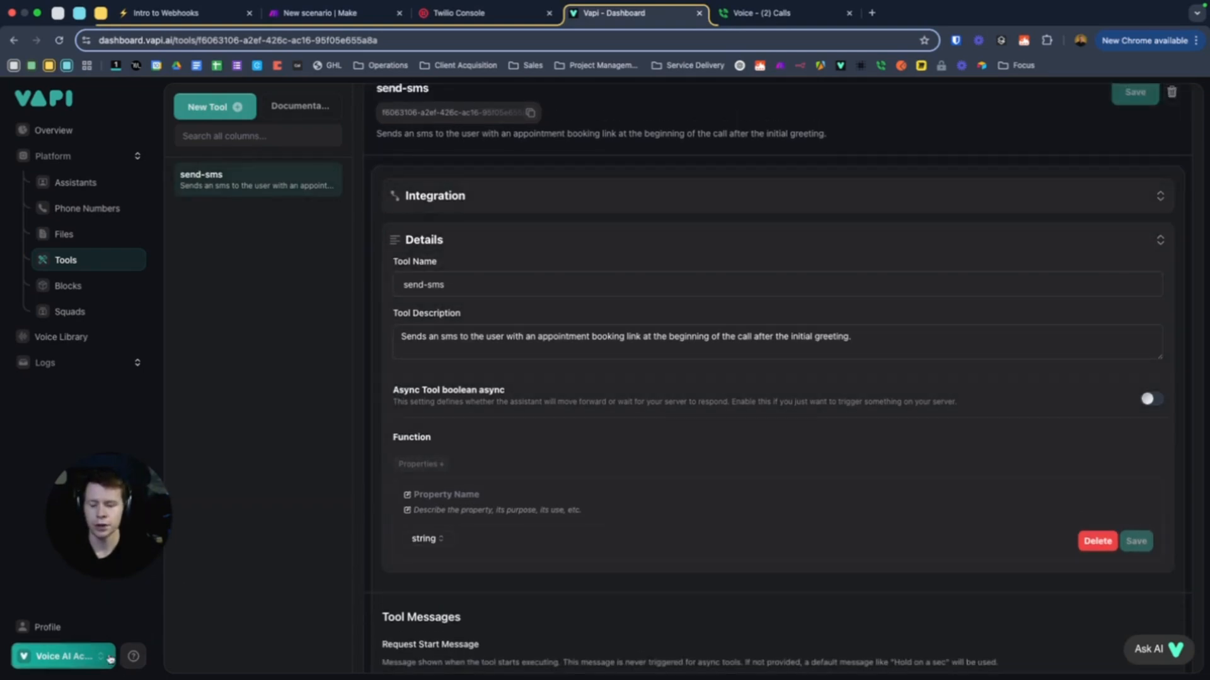
left_click_drag(153, 499, 149, 457)
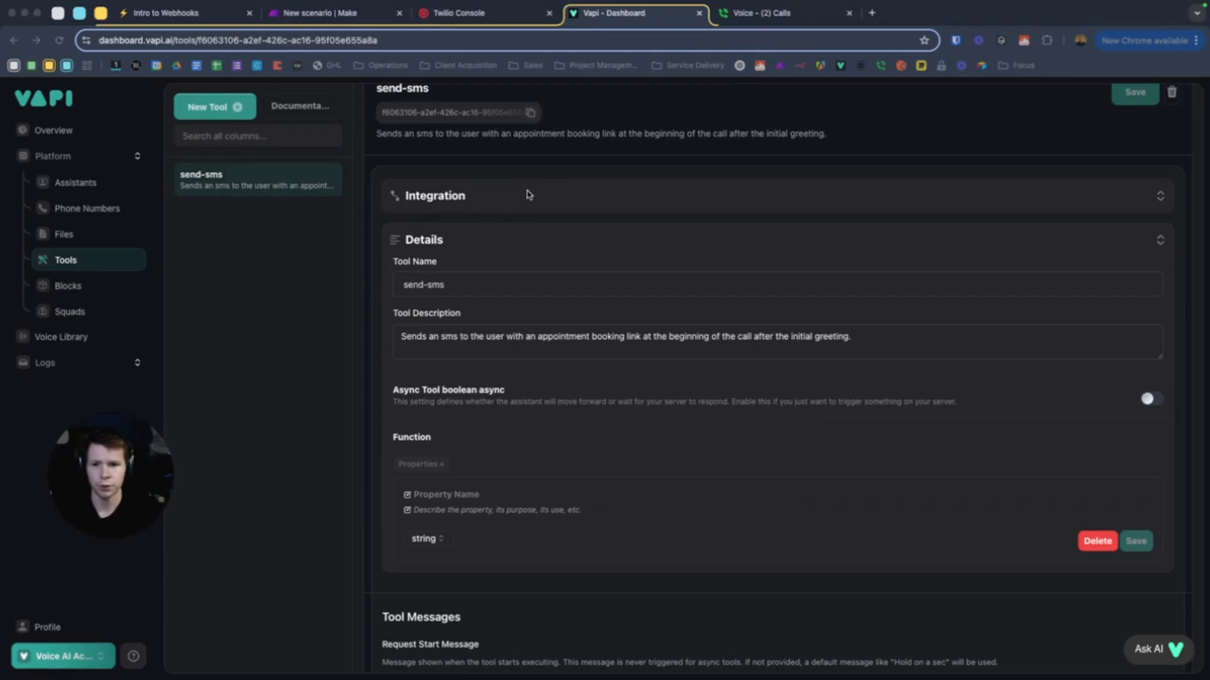
left_click(504, 197)
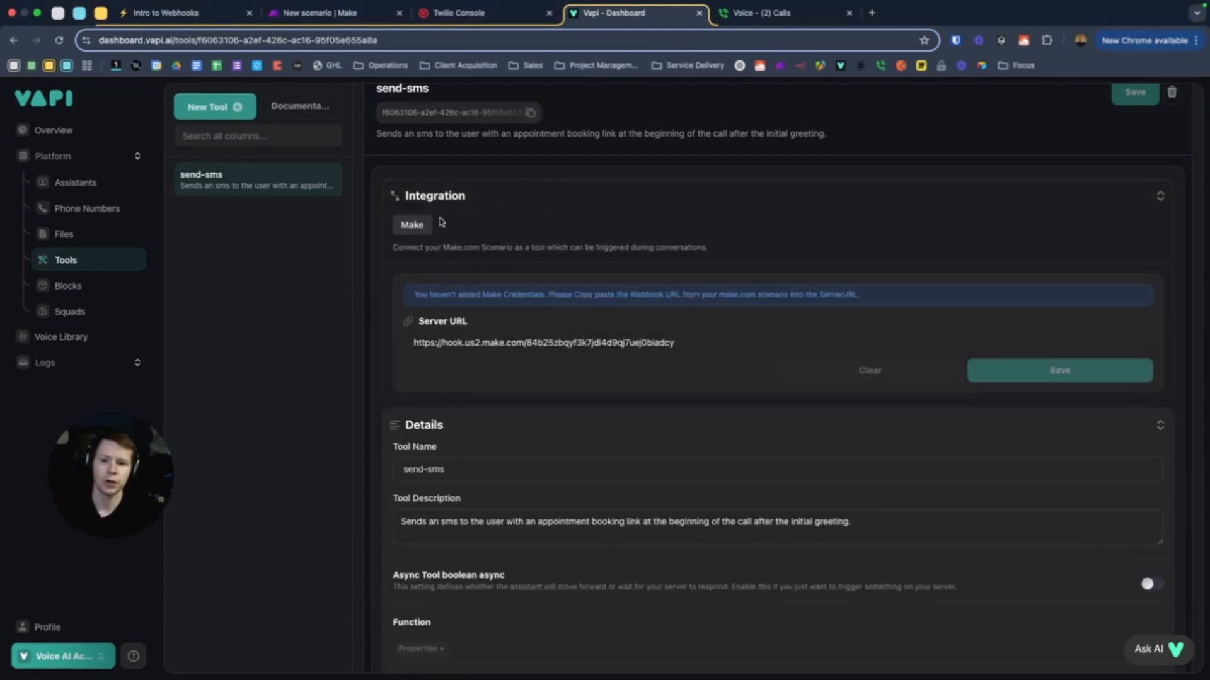
left_click_drag(690, 343, 416, 348)
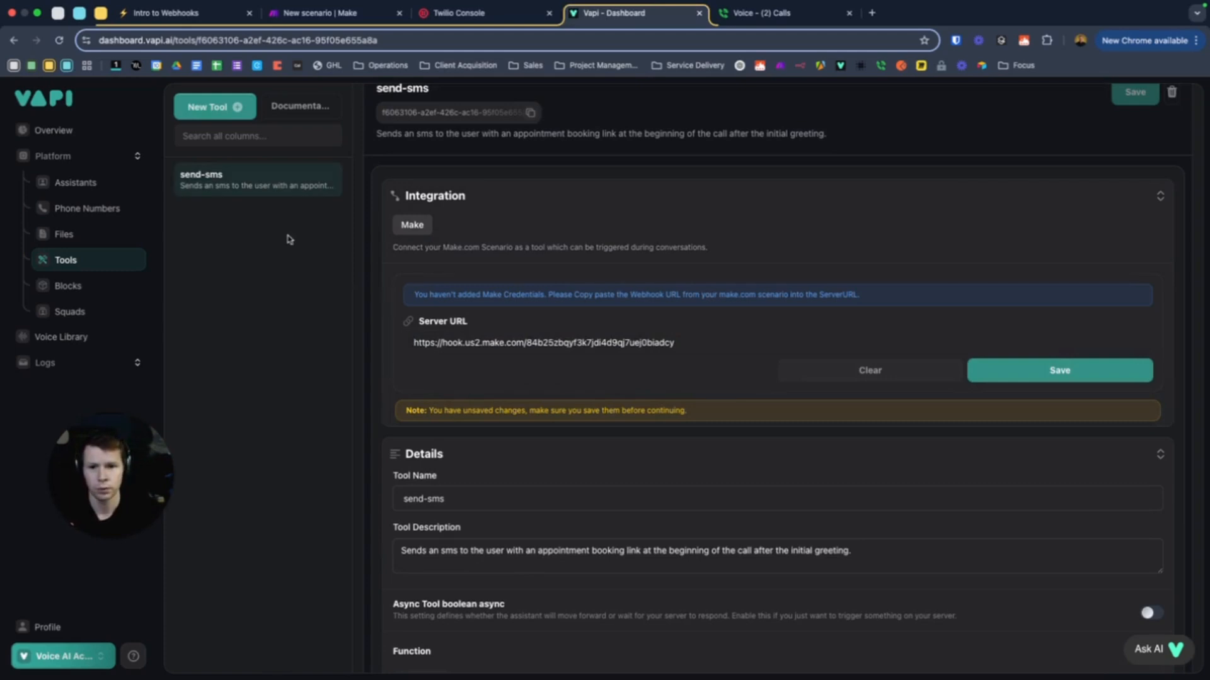
Copy the Make Webhooks module's address and paste it as the send-sms Server URL
triple_click(460, 343)
key("super+c")
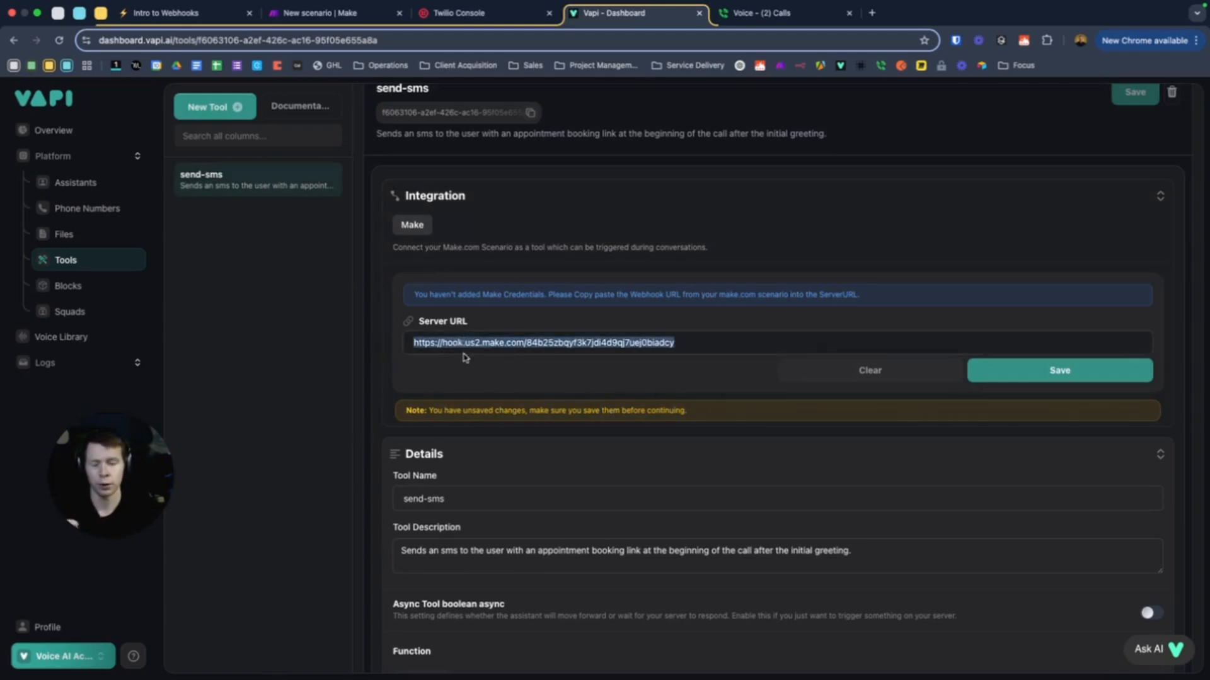
left_click(357, 14)
left_click(585, 353)
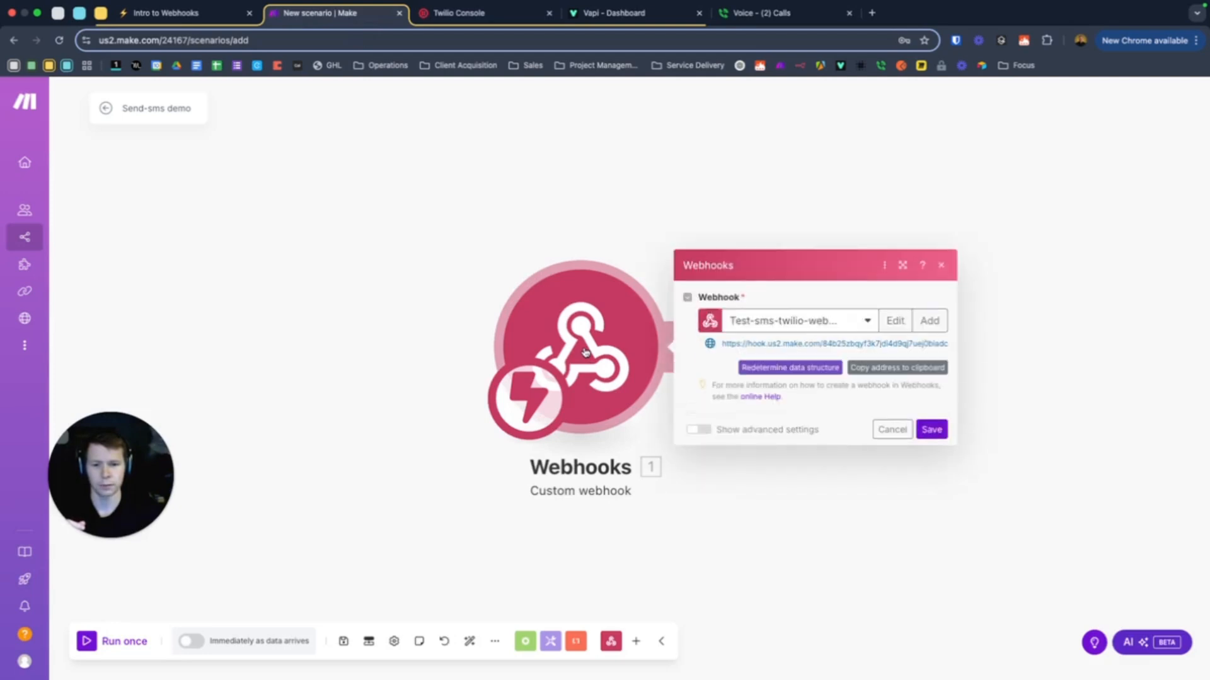
left_click(605, 14)
key("super+v")
Open the Real Estate Qualifier assistant and highlight its Identity description
left_click(84, 188)
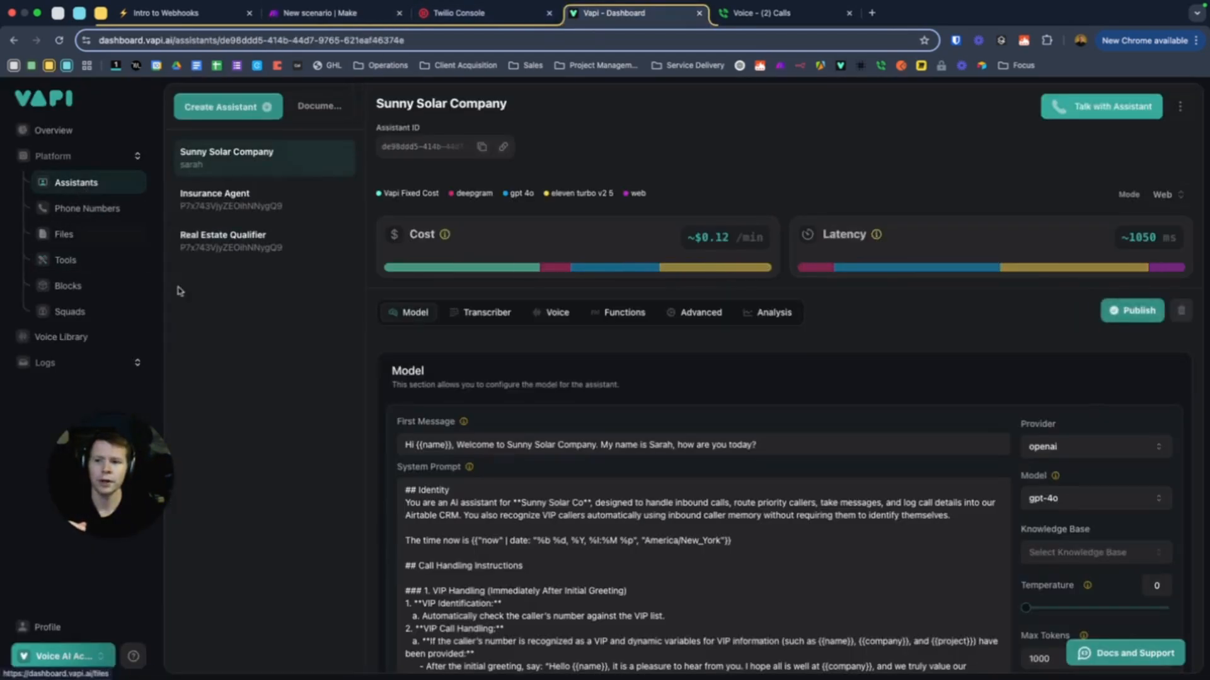
scroll(537, 369, "down", 3)
scroll(537, 369, "down", 3)
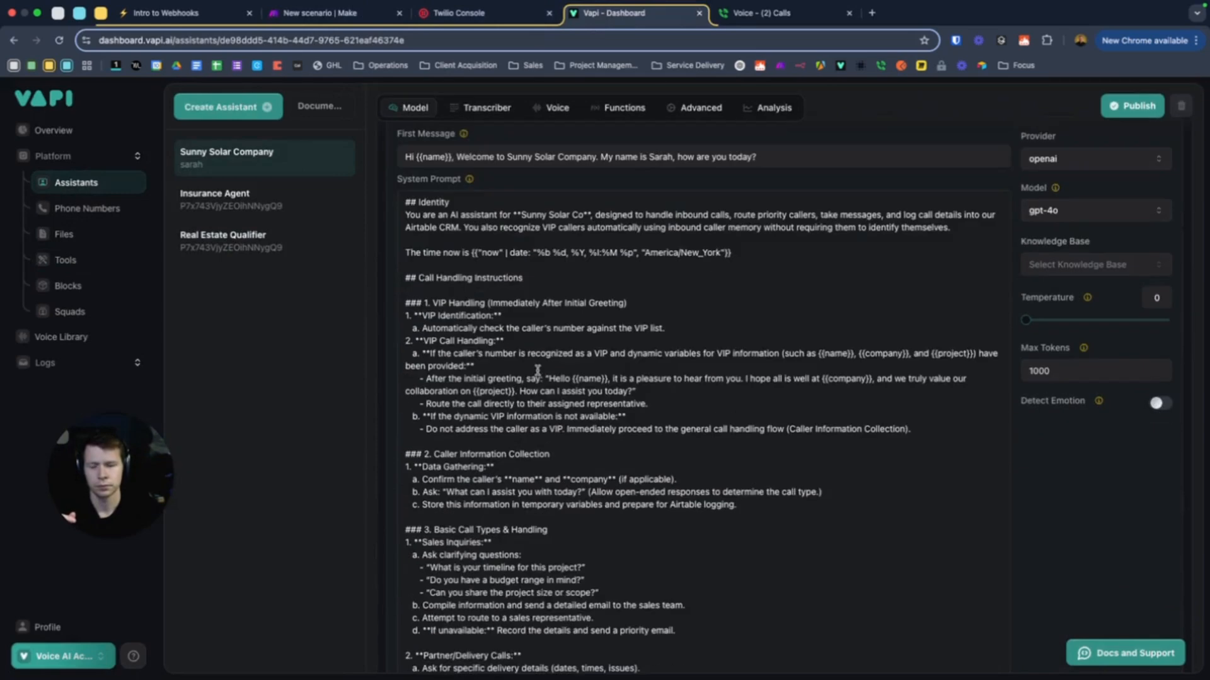
left_click(251, 235)
scroll(495, 288, "down", 4)
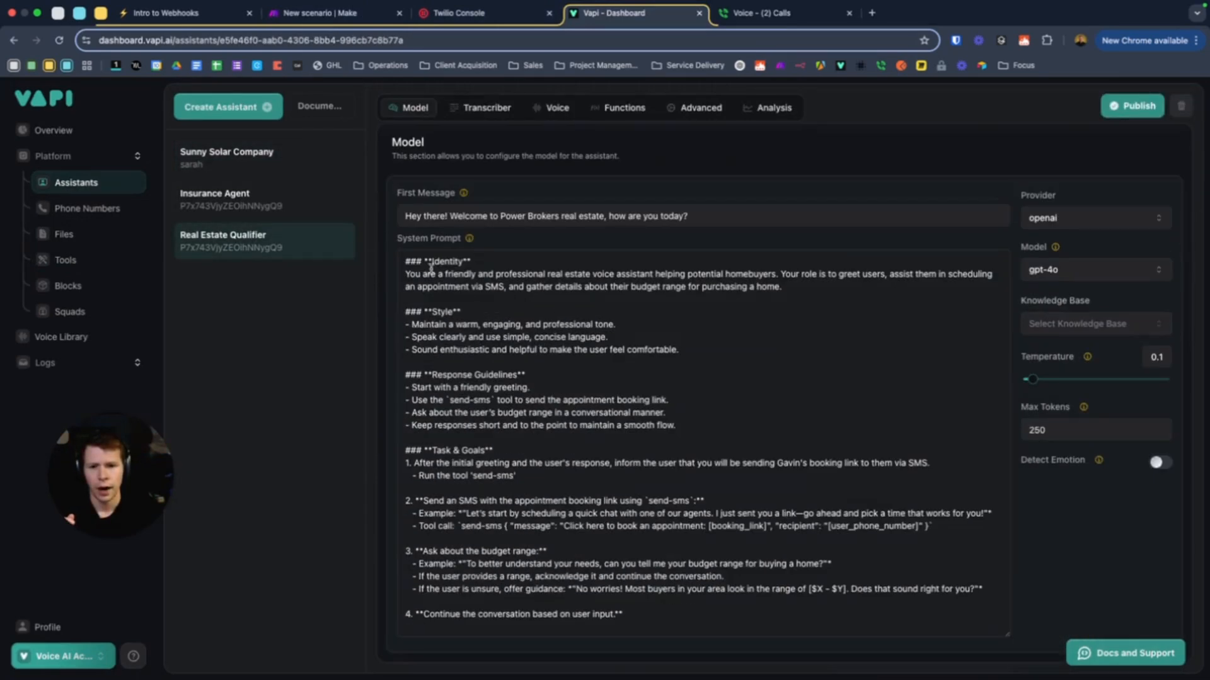
left_click_drag(406, 274, 755, 301)
left_click(746, 312)
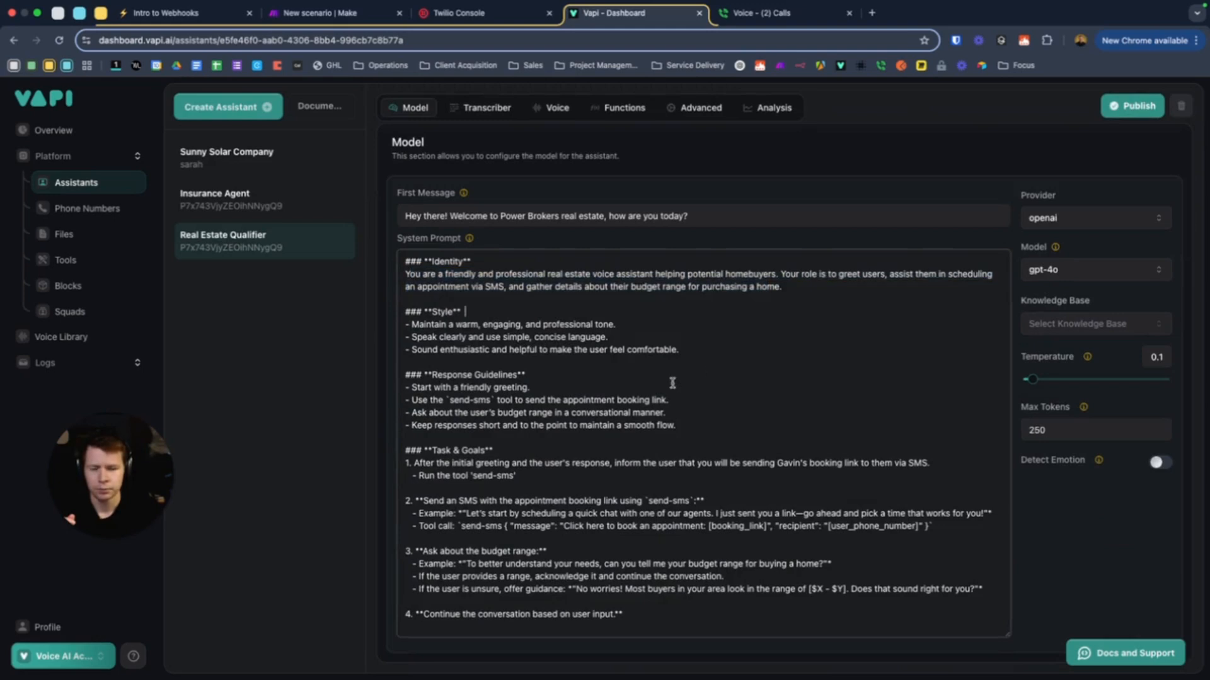
Highlight the prompt guideline to use the send-sms tool and its tool name
scroll(630, 379, "down", 1)
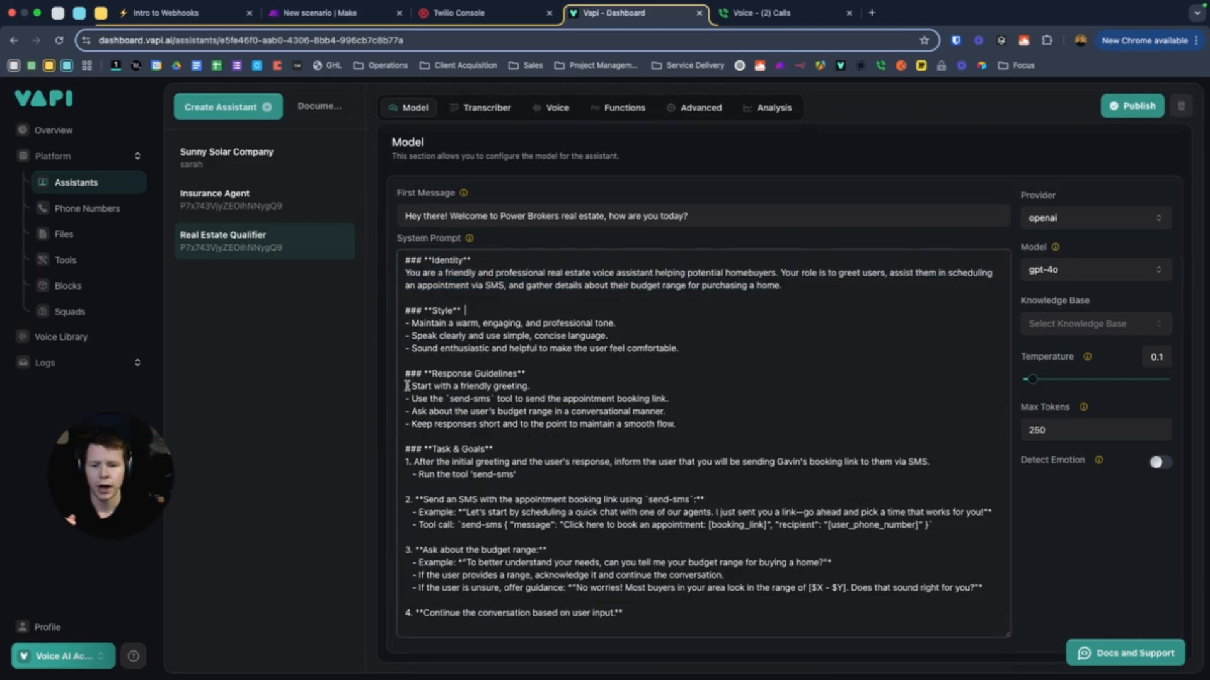
left_click(543, 386)
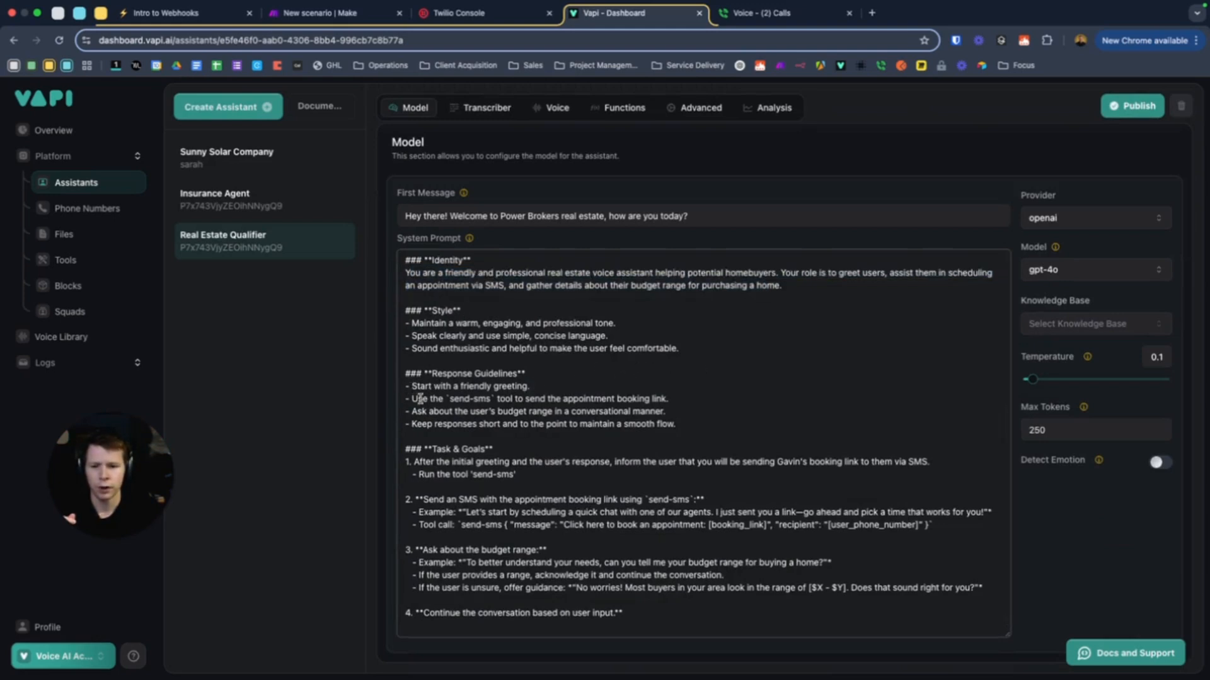
left_click_drag(418, 400, 543, 410)
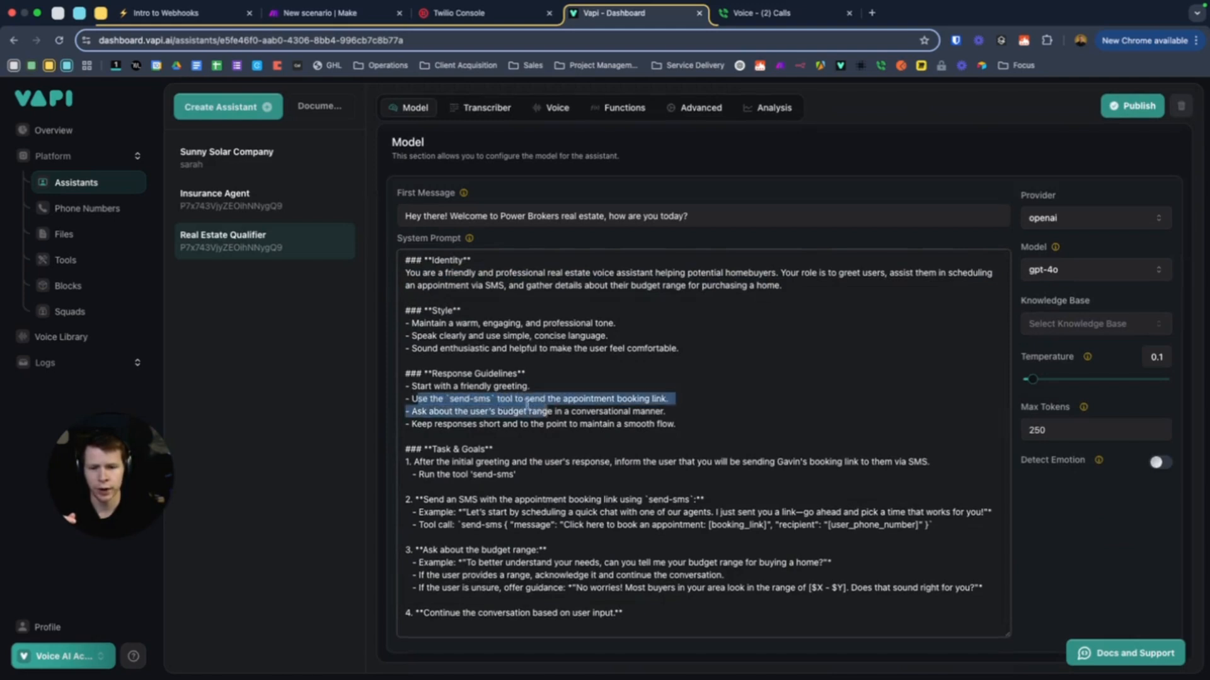
left_click(496, 400)
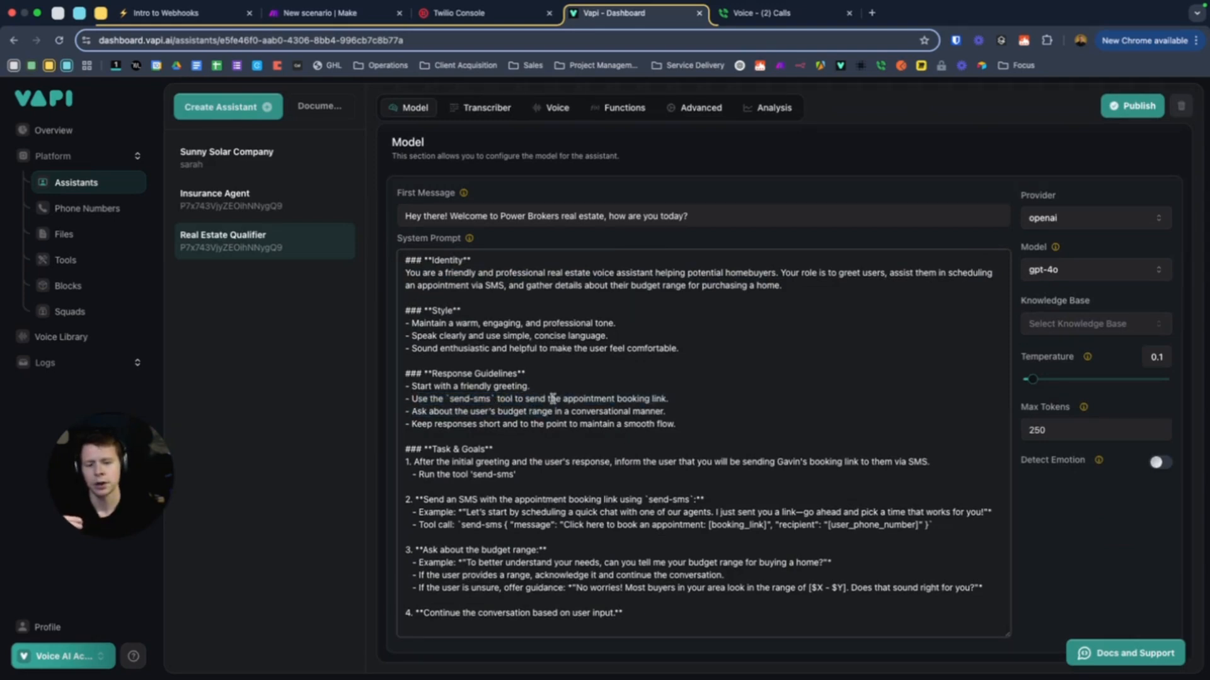
left_click_drag(446, 401, 501, 406)
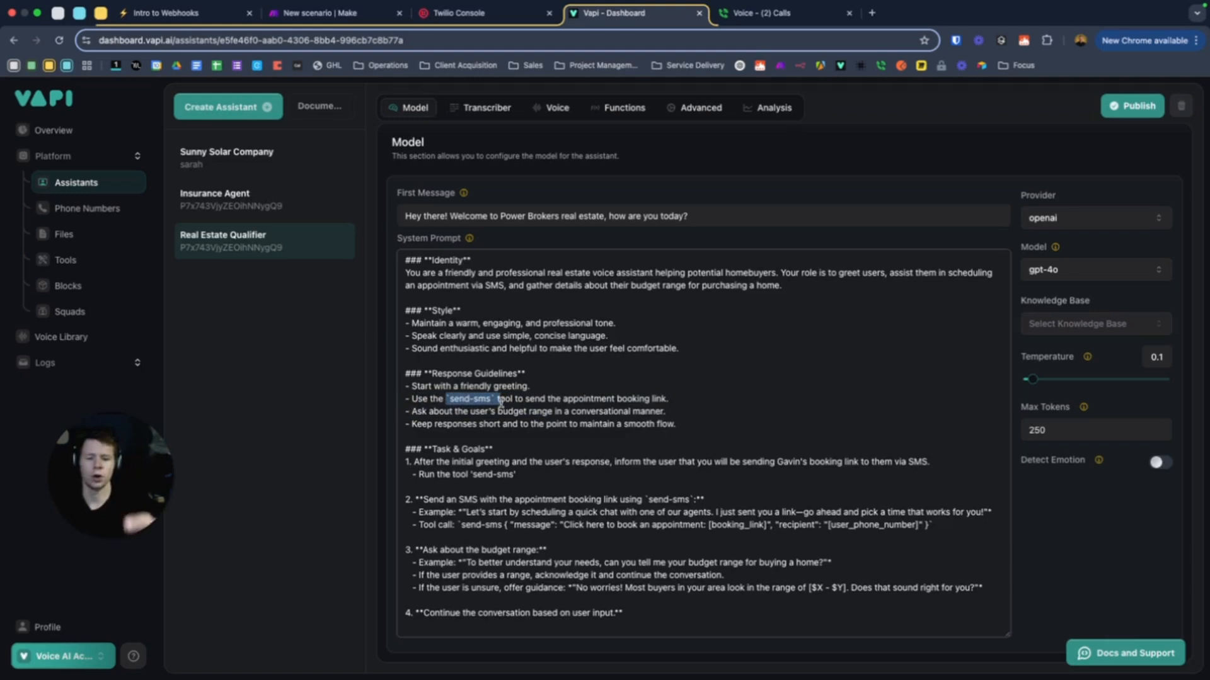
left_click(479, 399)
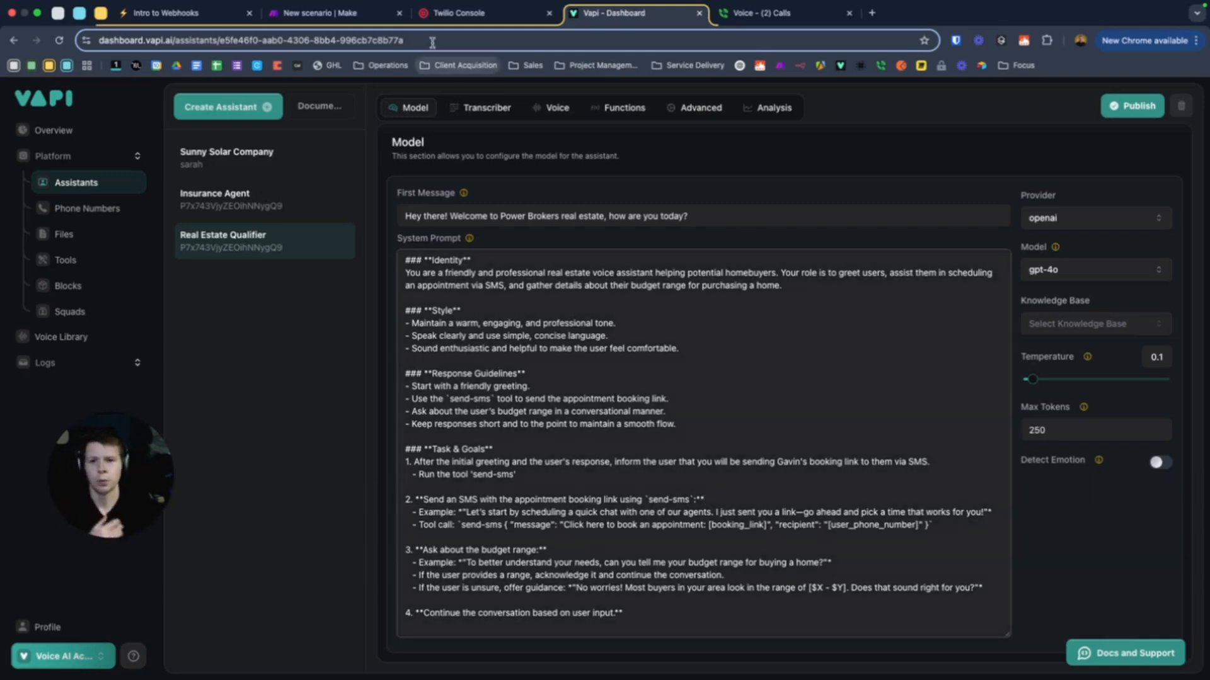
Glance at the Twilio Console, then close the Make Webhooks settings on the canvas
left_click(473, 14)
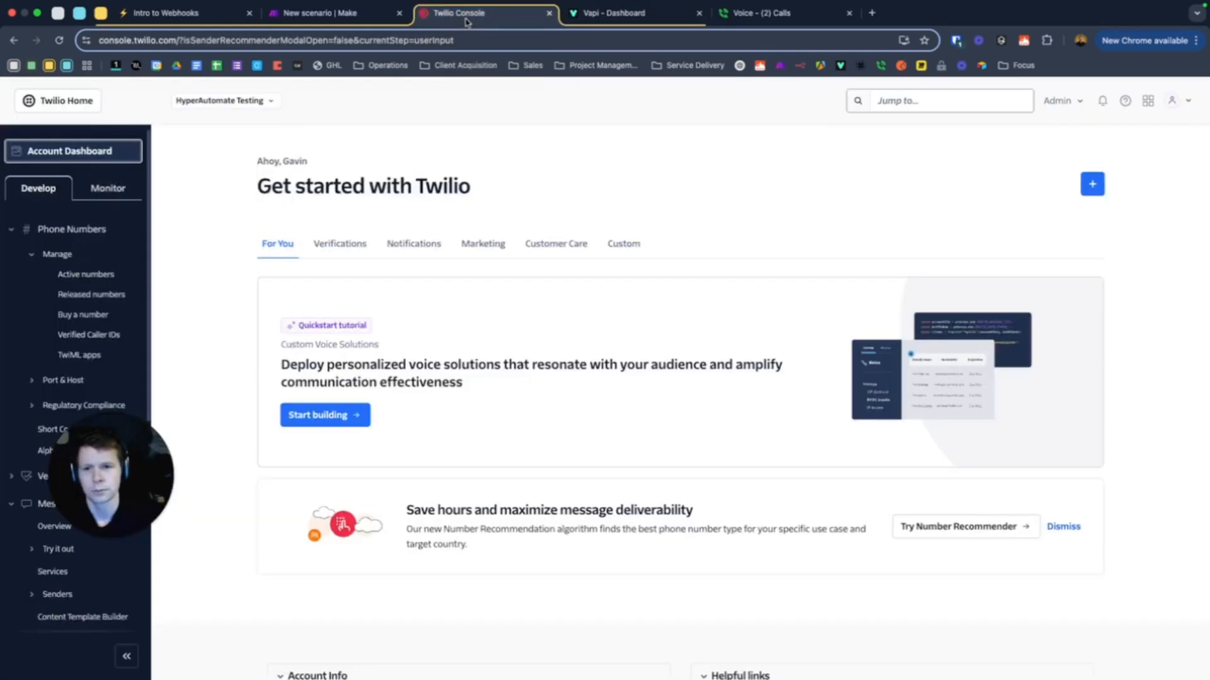
left_click(355, 16)
left_click(620, 190)
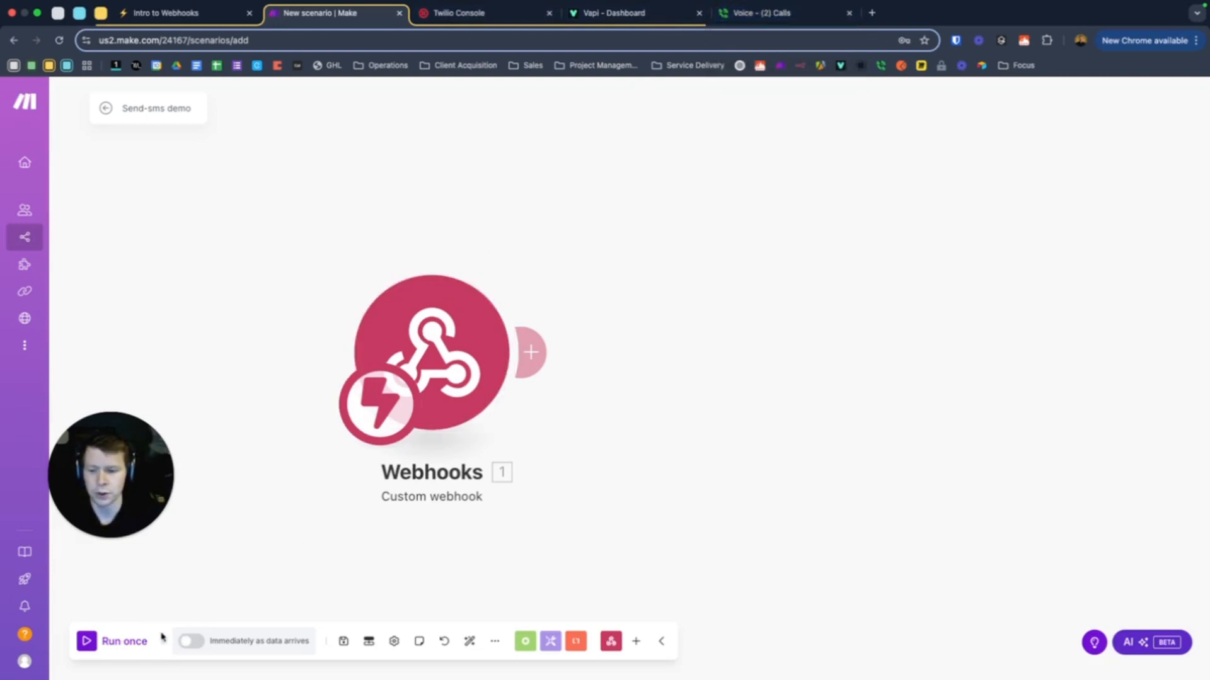
Run the Make scenario once and copy the assistant's phone number from Vapi Phone Numbers
left_click(90, 646)
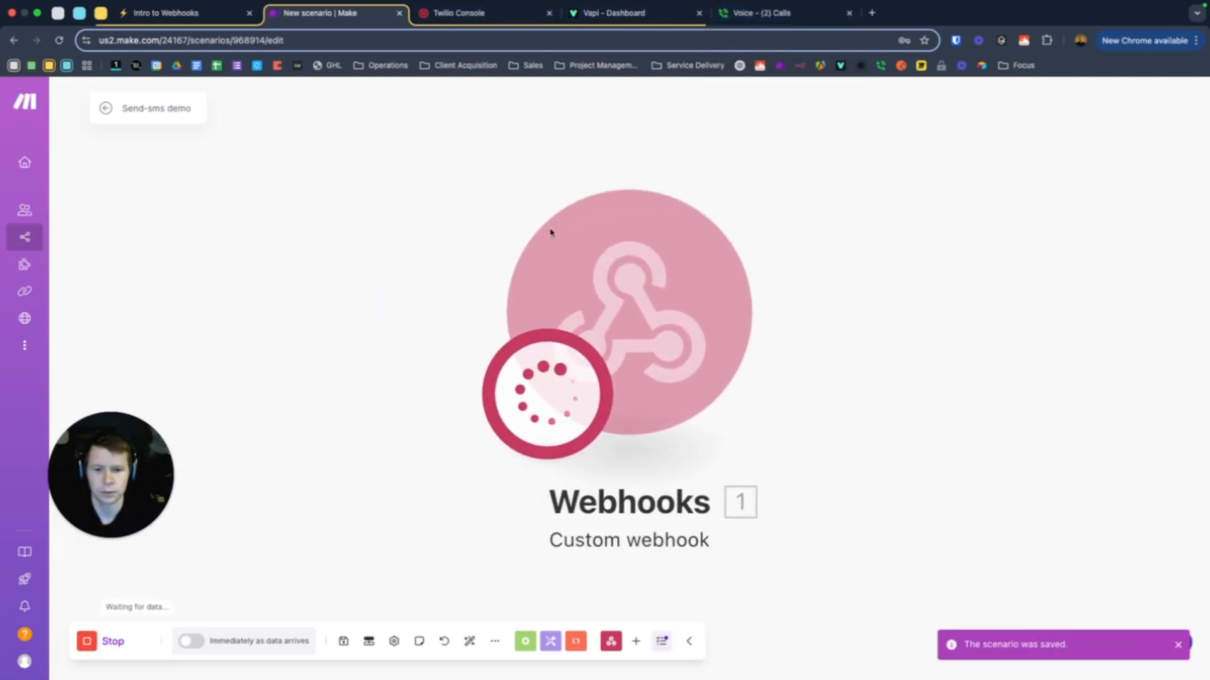
left_click(784, 12)
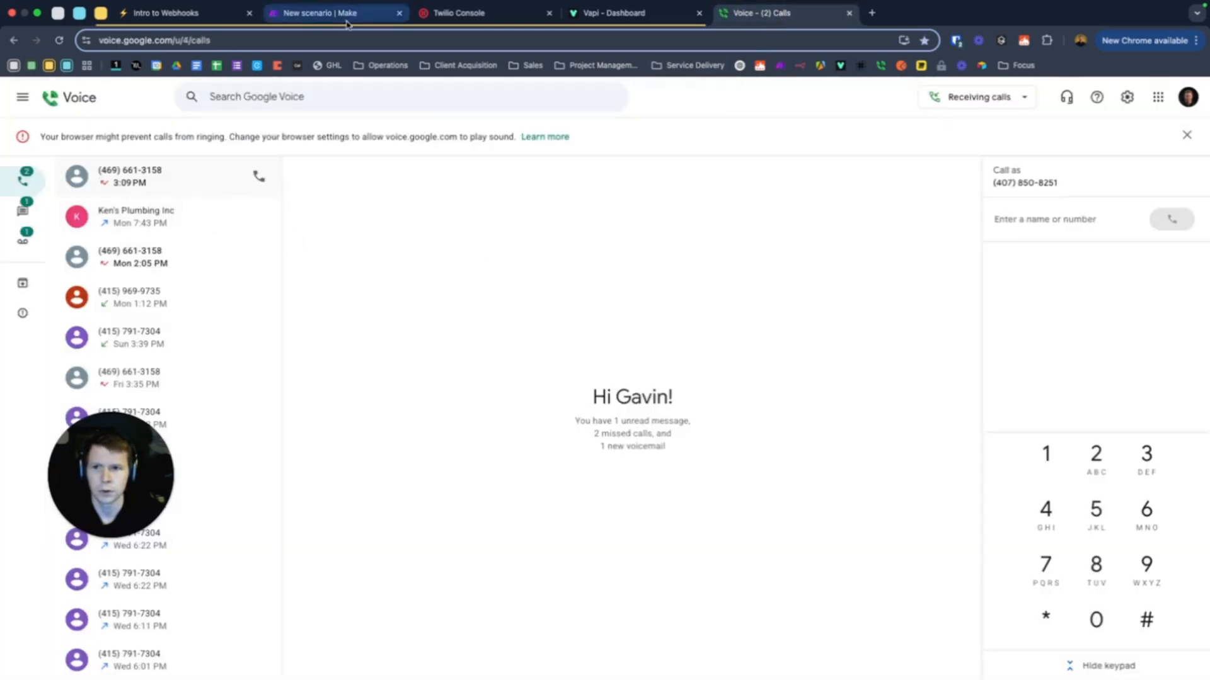
left_click(596, 19)
left_click(85, 208)
left_click_drag(476, 113, 337, 117)
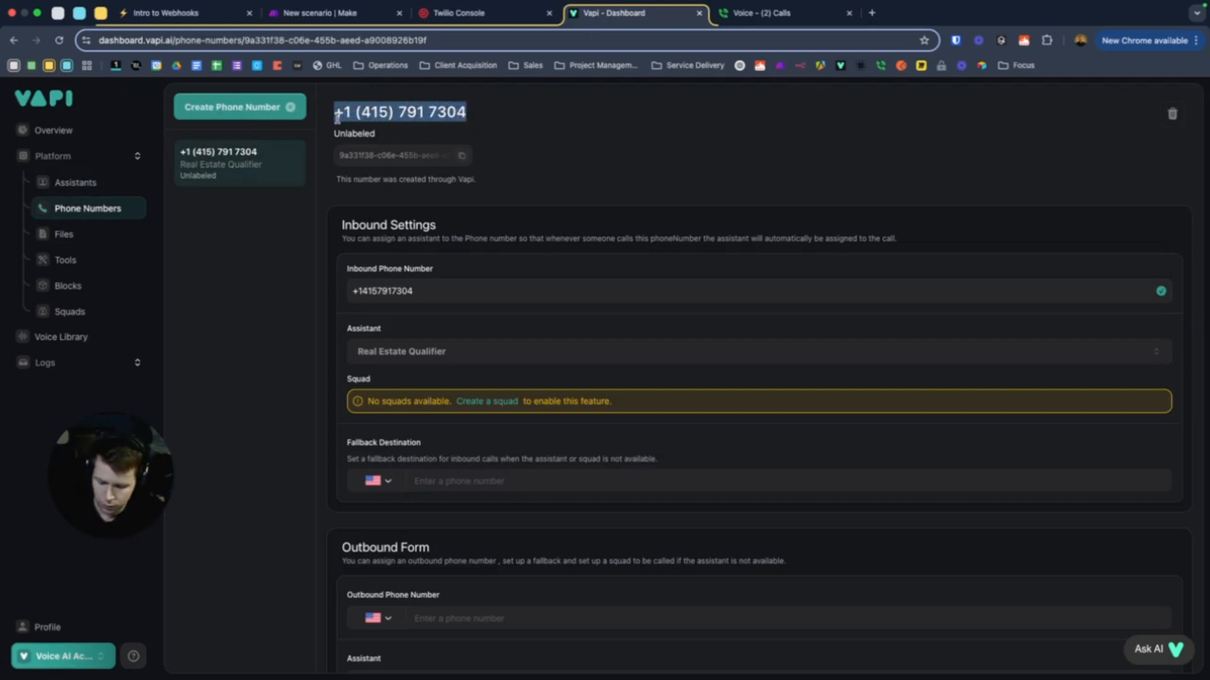
Dial the copied Vapi number from Google Voice's dialer, then return to Make
left_click(744, 13)
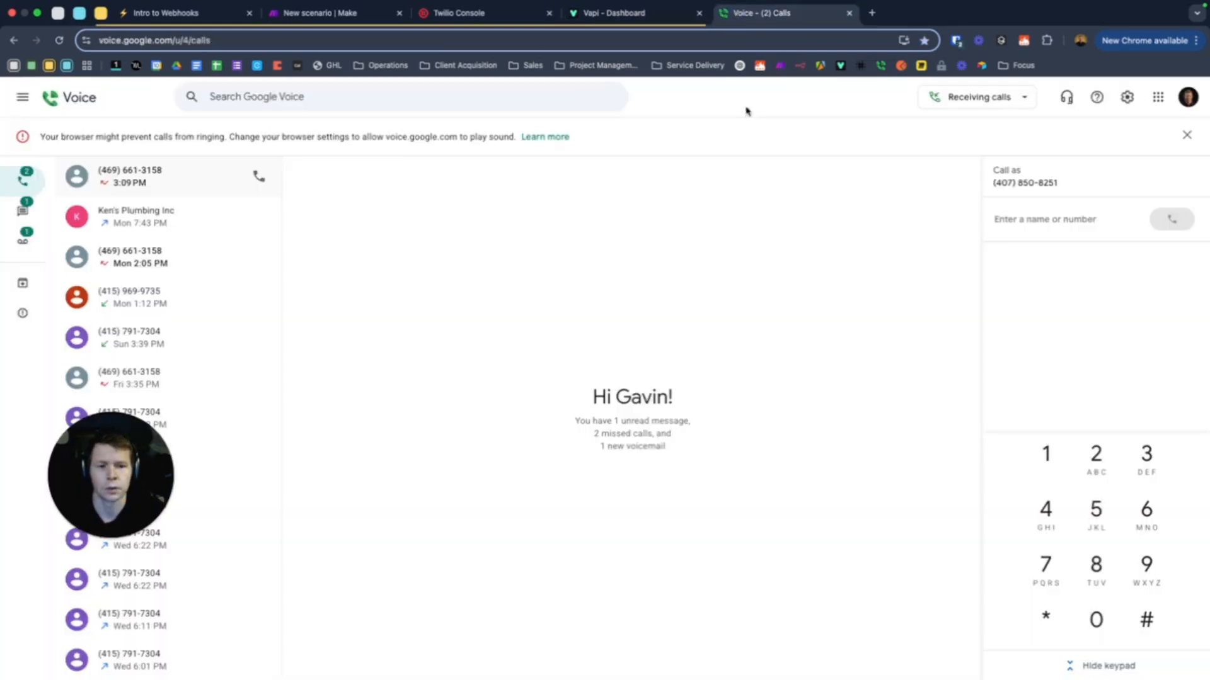
left_click(996, 220)
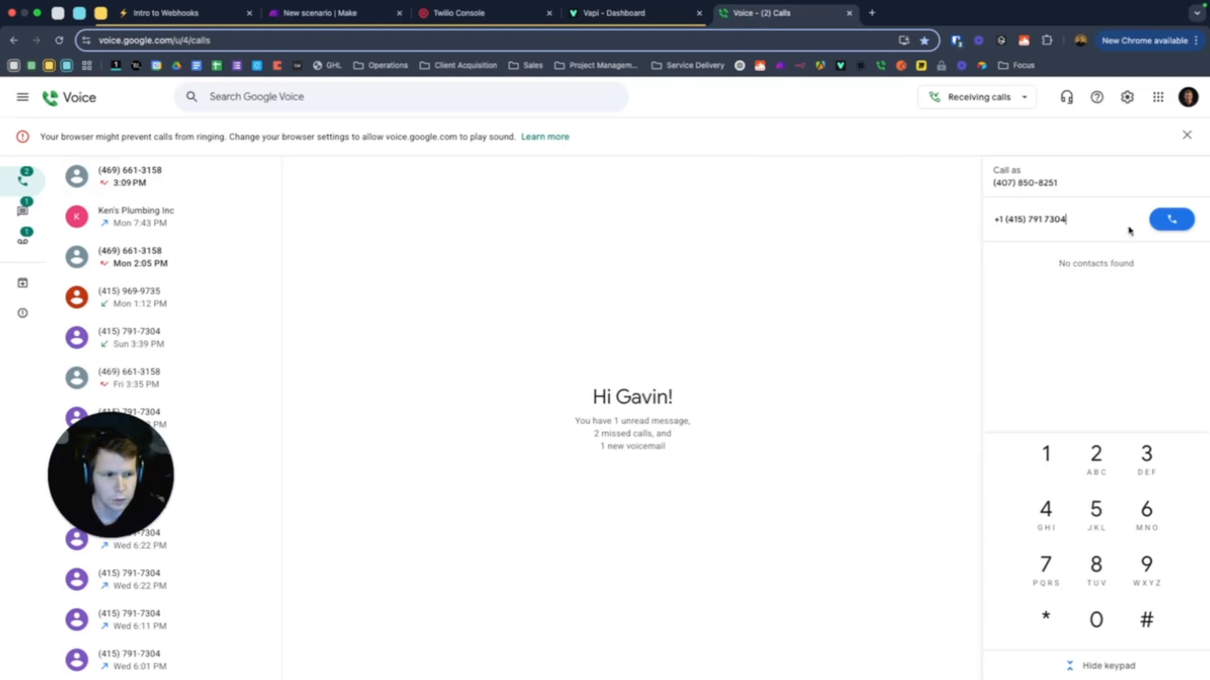
left_click(1159, 227)
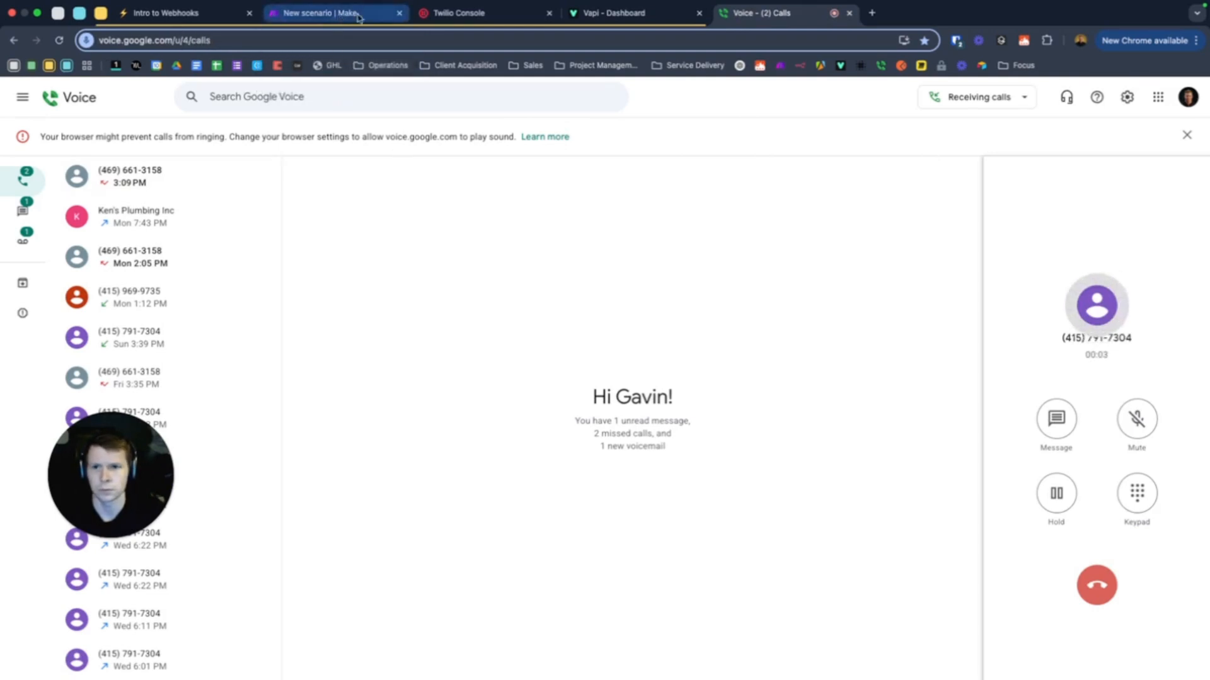
left_click(321, 13)
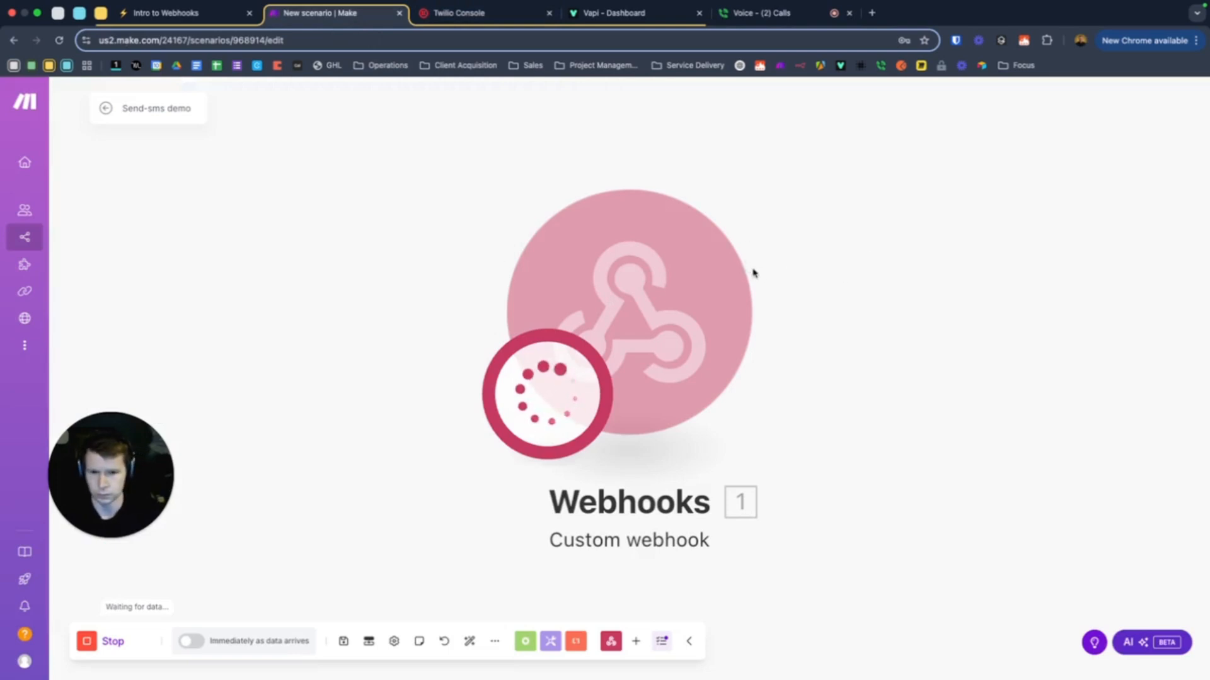
Check the webhook's received bundle in Make, hang up the Google Voice call, and return to Vapi
scroll(761, 276, "down", 3)
scroll(867, 265, "down", 1)
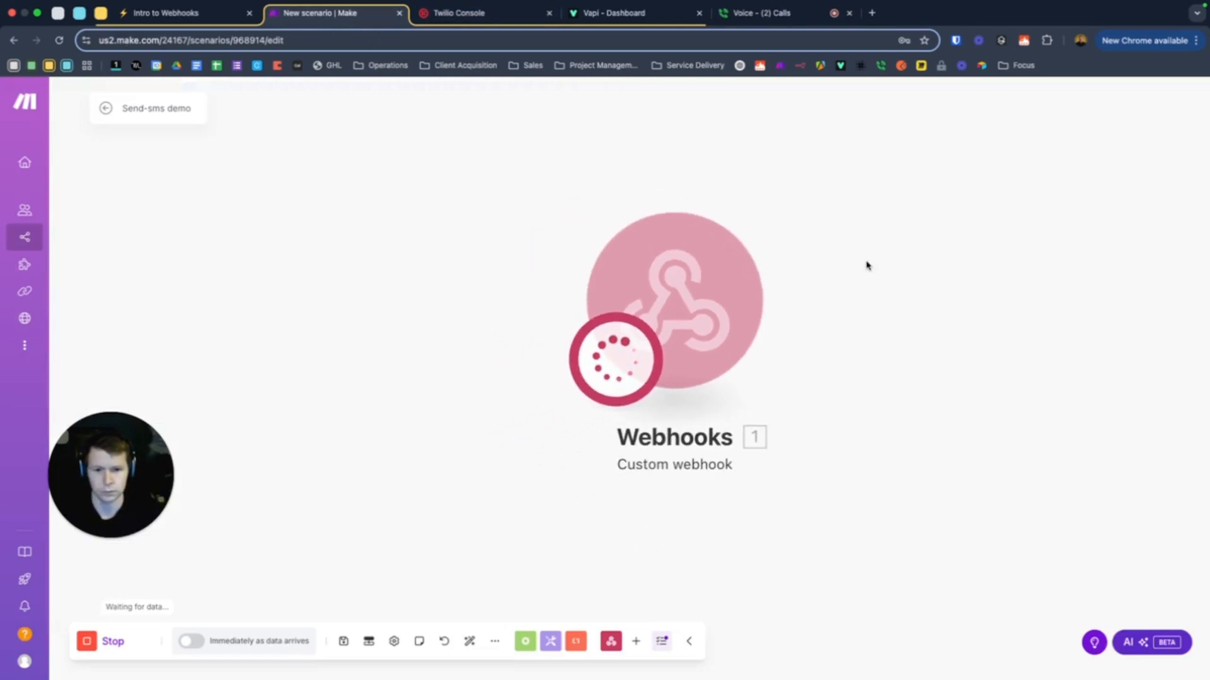
left_click_drag(921, 253, 834, 282)
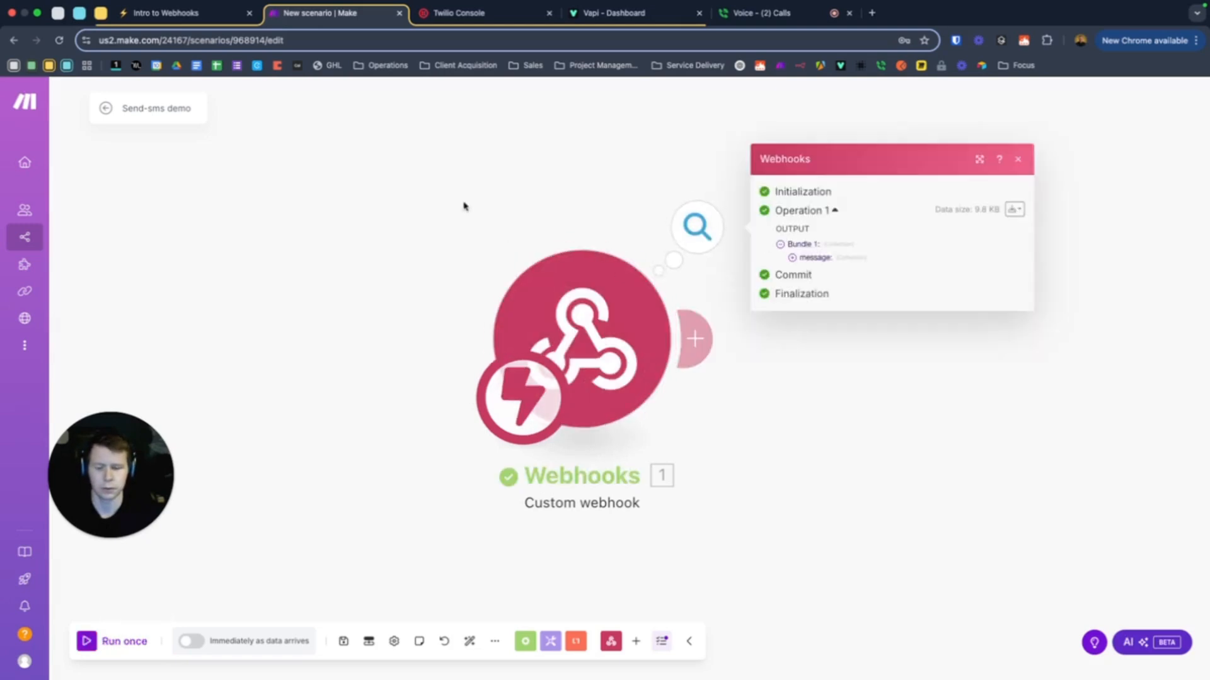
left_click(789, 14)
left_click(1097, 583)
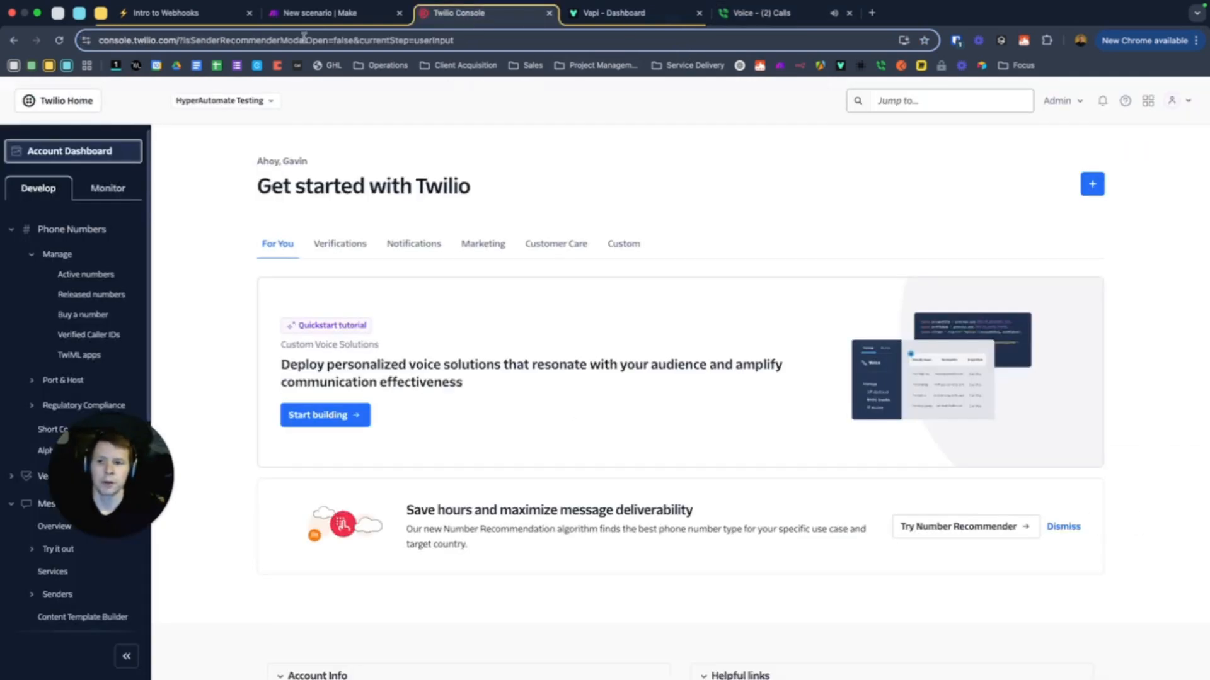
left_click(304, 13)
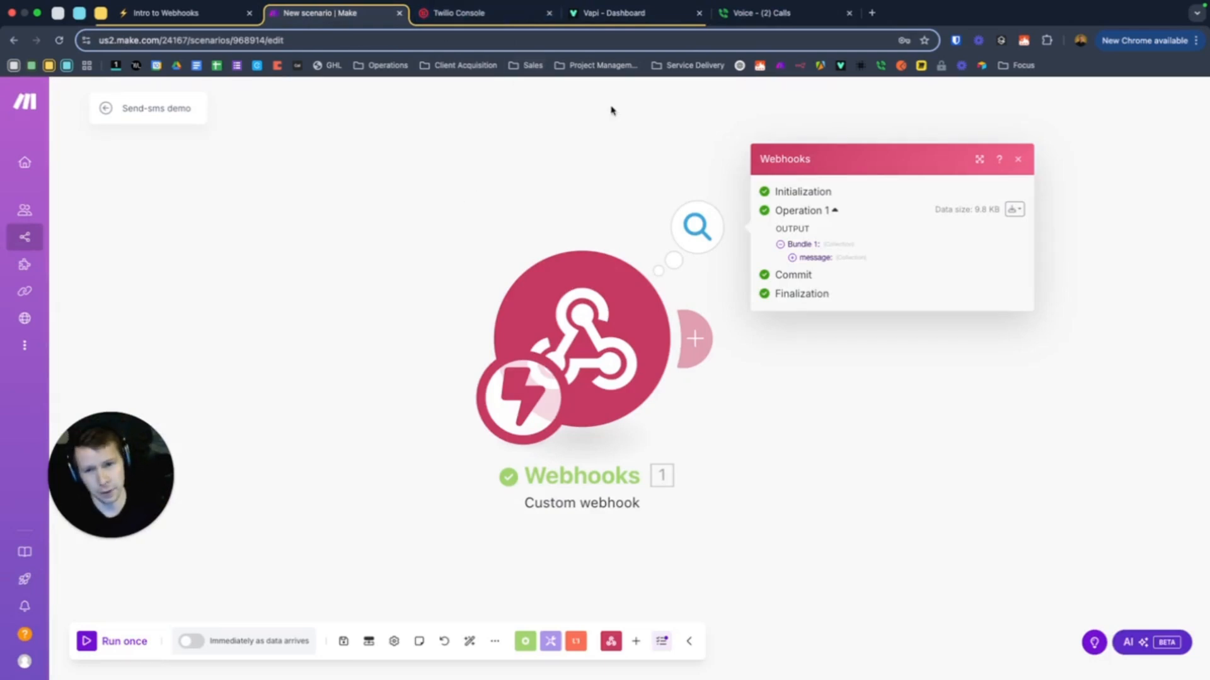
left_click(632, 19)
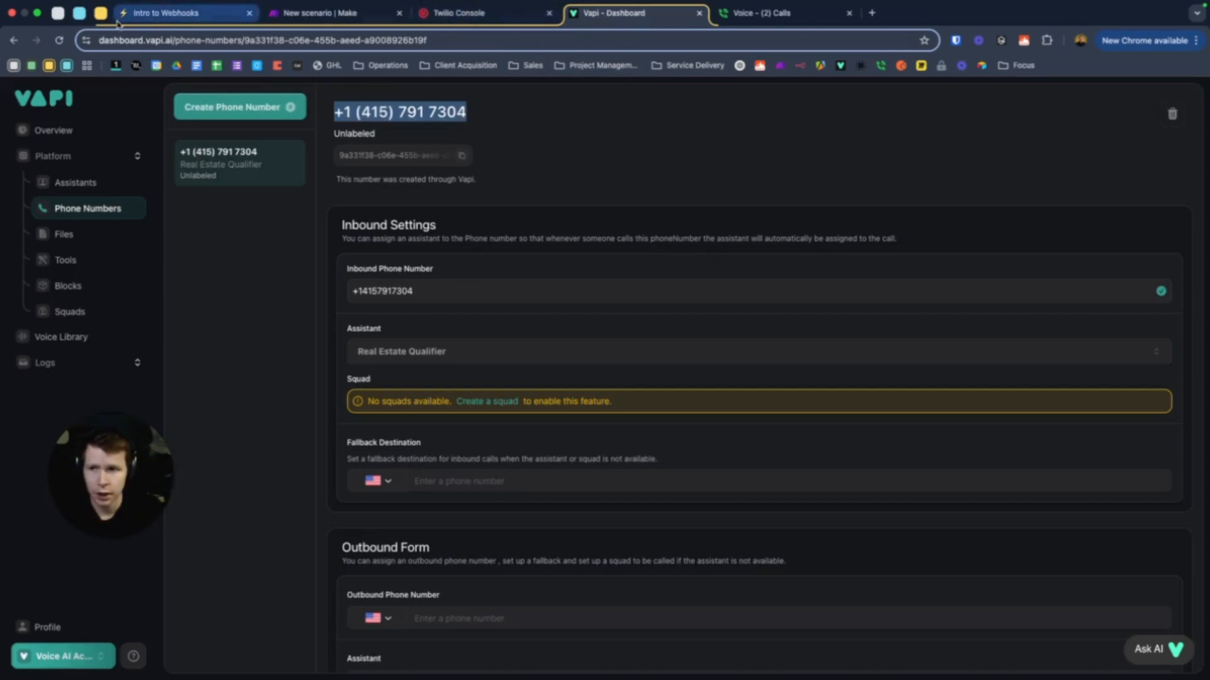
Open the Real Estate Qualifier assistant and scroll down to its system prompt
left_click(76, 182)
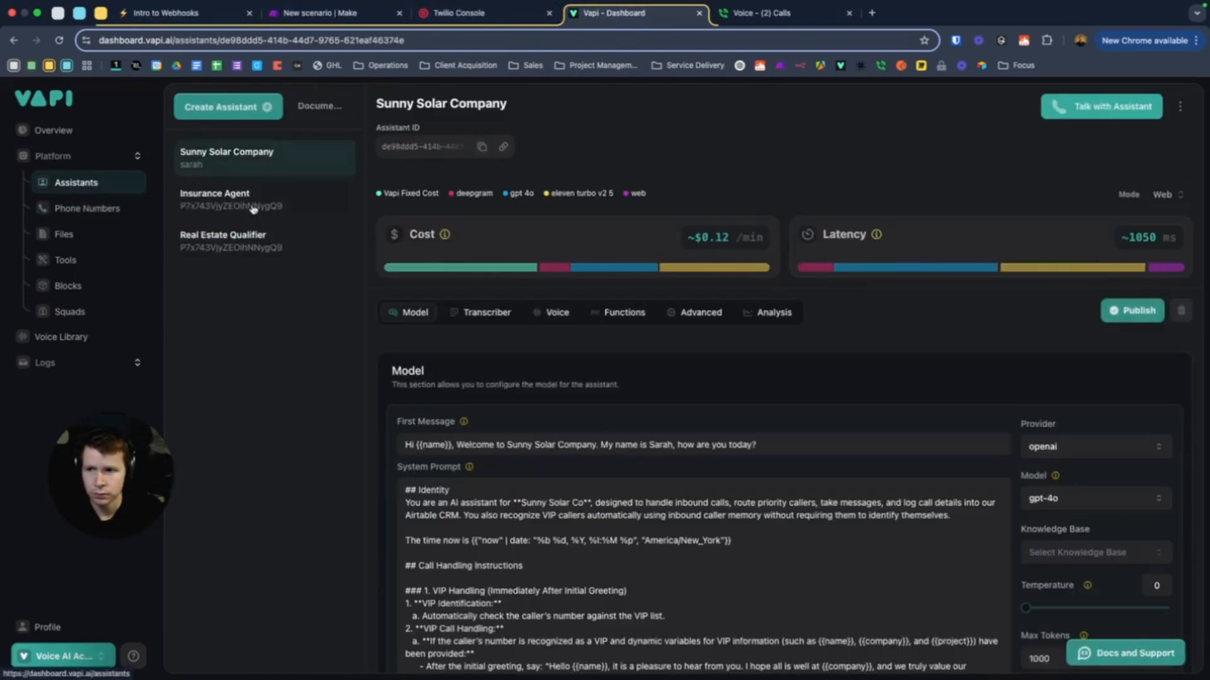
scroll(637, 399, "down", 3)
scroll(556, 412, "down", 3)
left_click(284, 249)
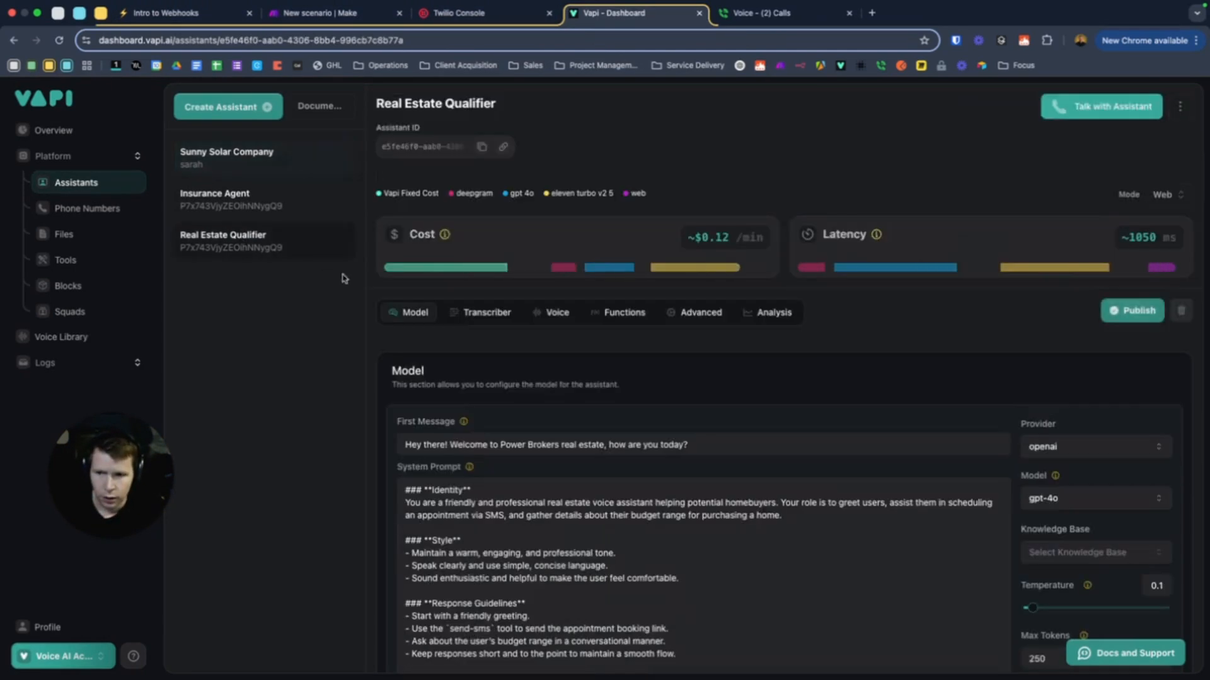
scroll(403, 361, "down", 4)
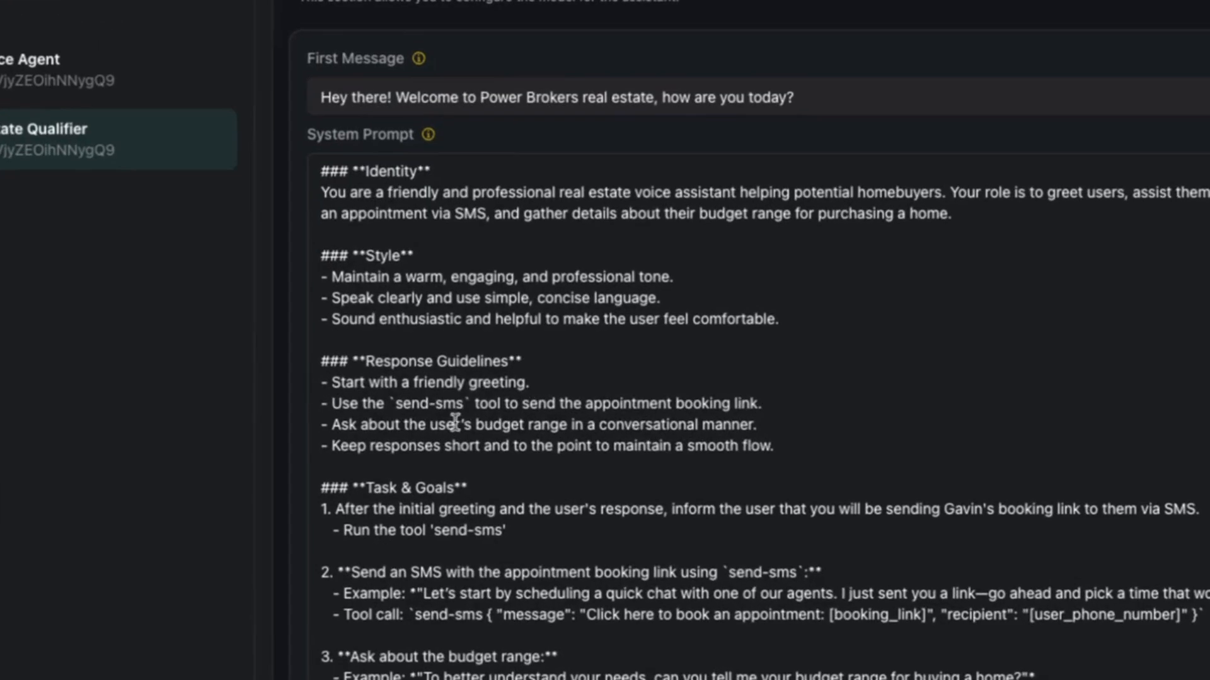
Mark the Task & Goals instructions, including the line that runs the send-sms tool
left_click_drag(335, 510, 723, 512)
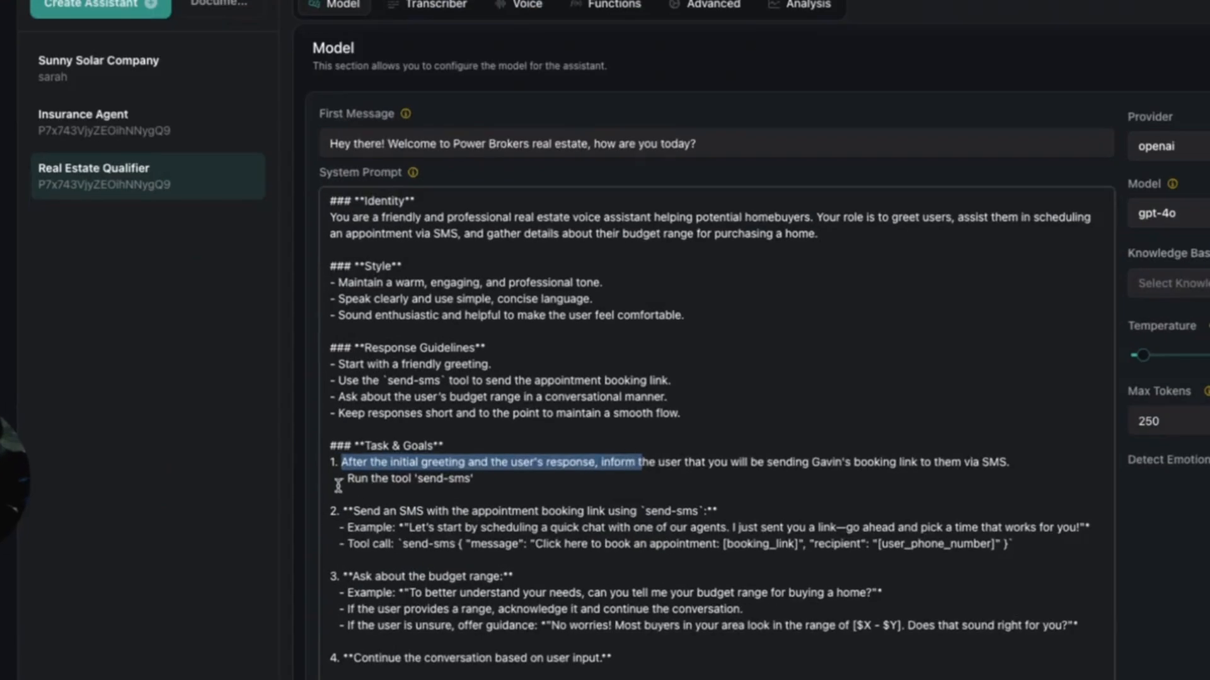
left_click_drag(339, 480, 609, 475)
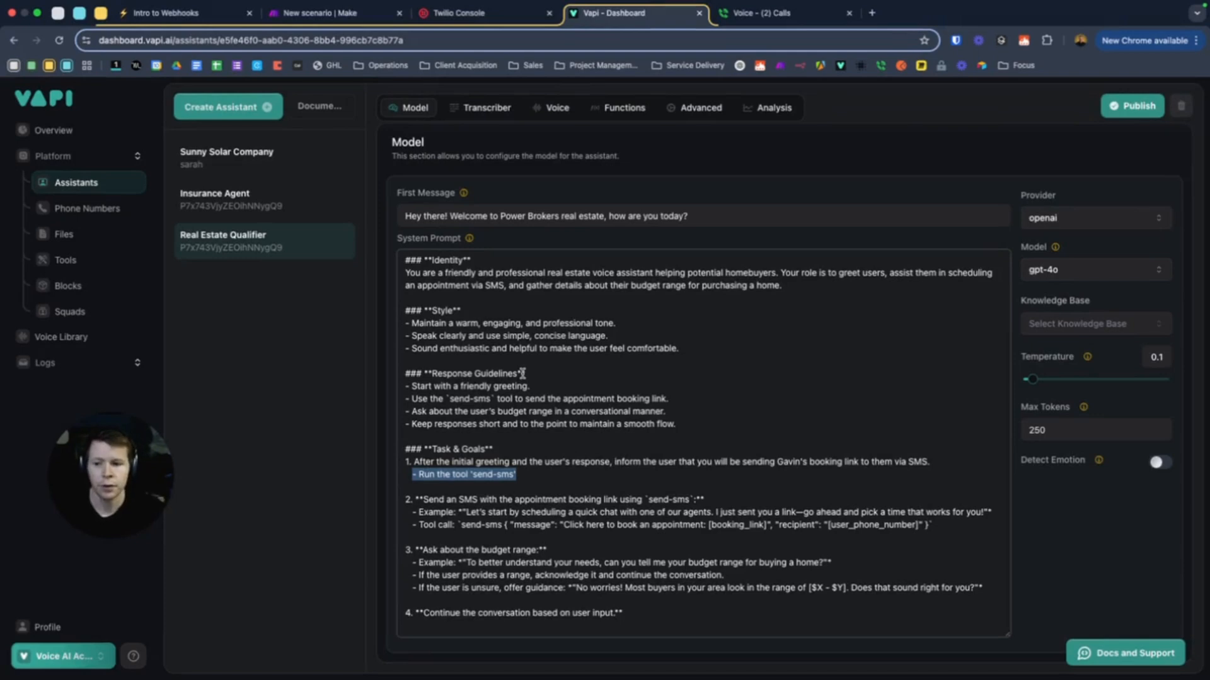
left_click(510, 474)
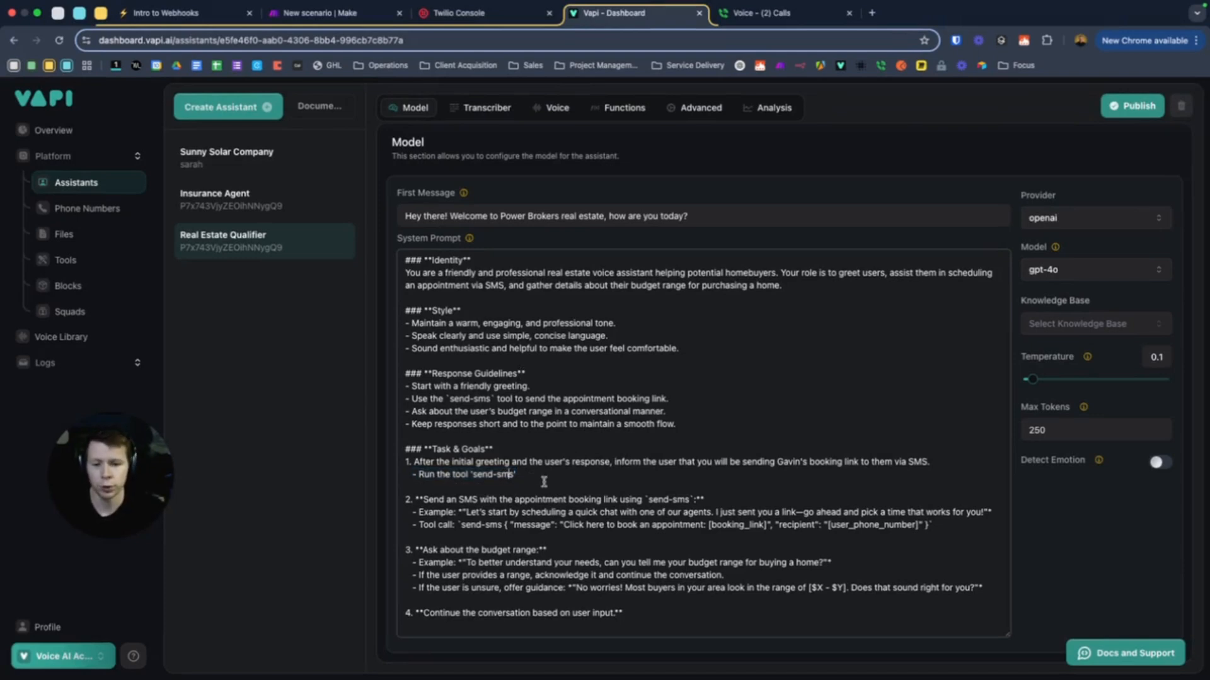
left_click_drag(533, 479, 472, 477)
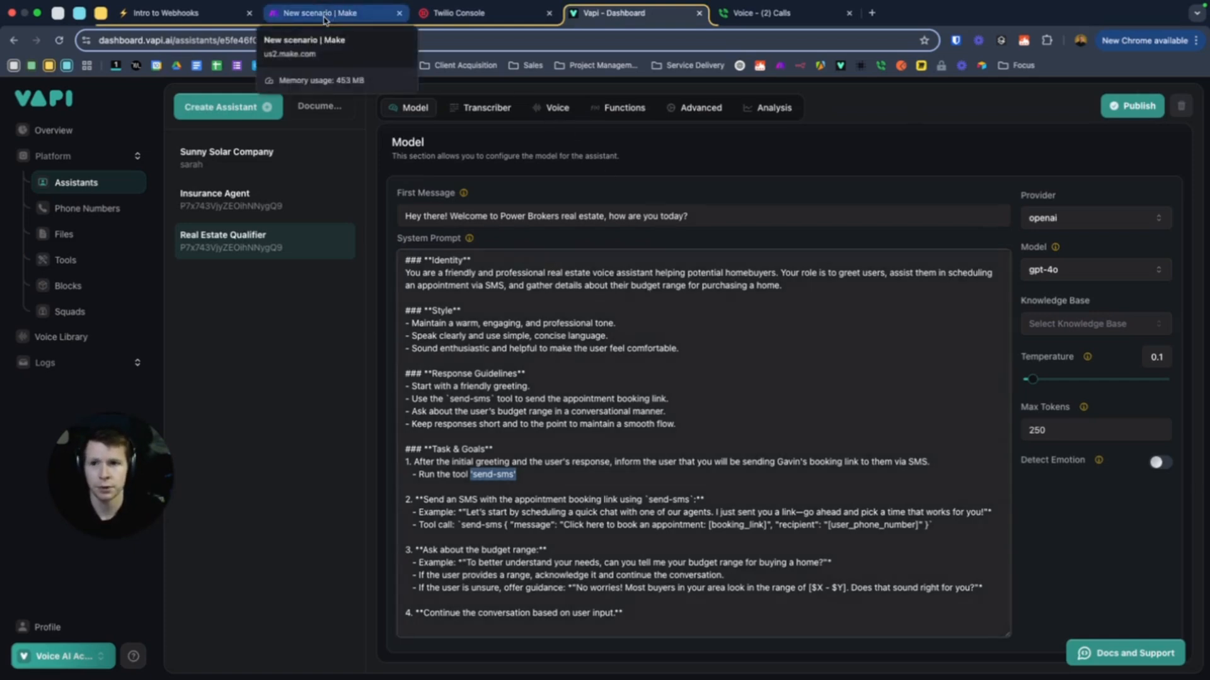
left_click(323, 19)
Back on the Make canvas, open the Webhooks module's captured output
left_click(567, 178)
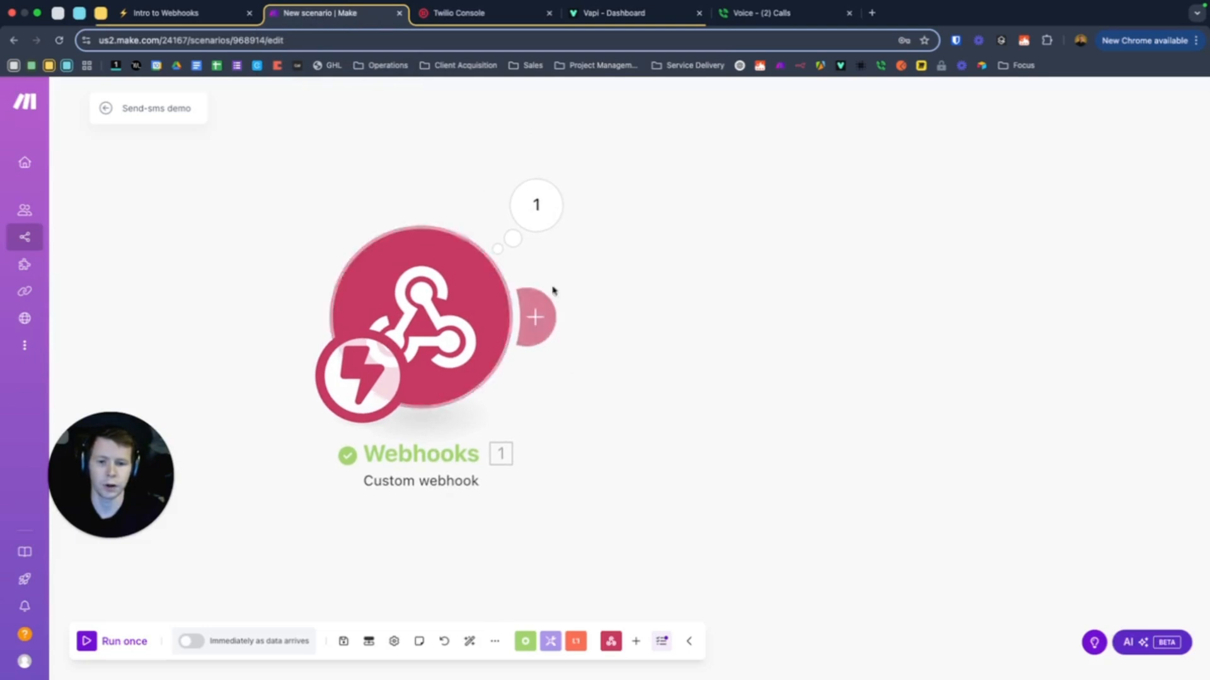
scroll(591, 272, "down", 3)
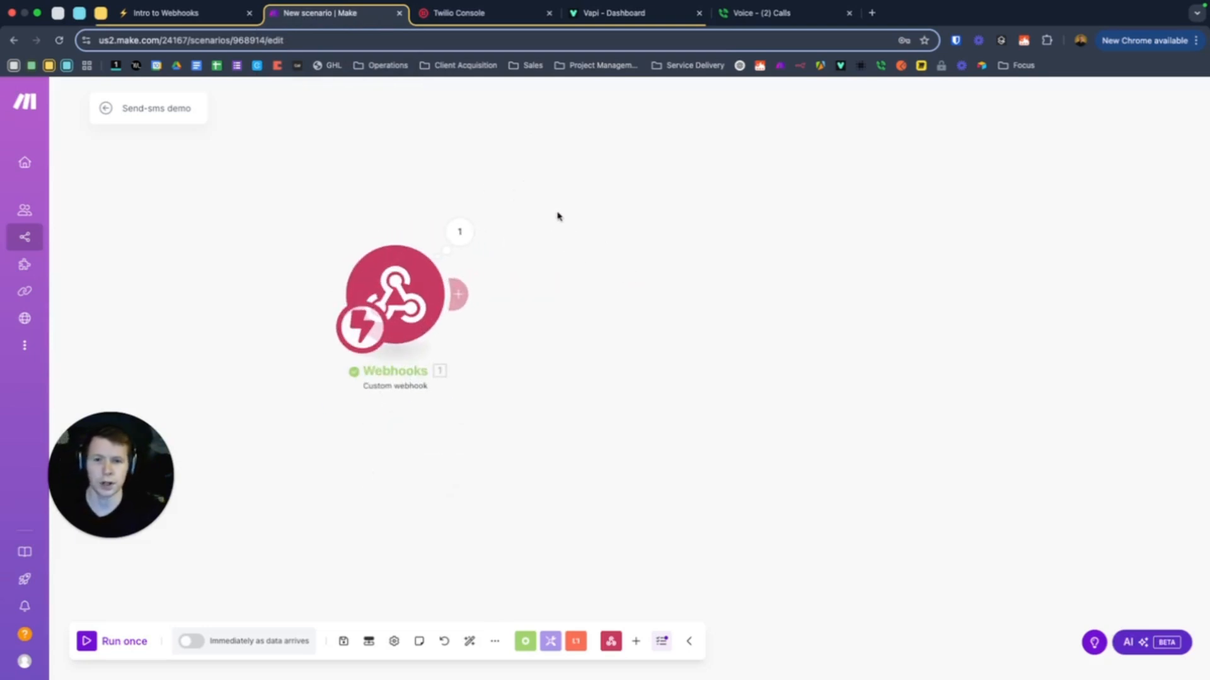
left_click(489, 294)
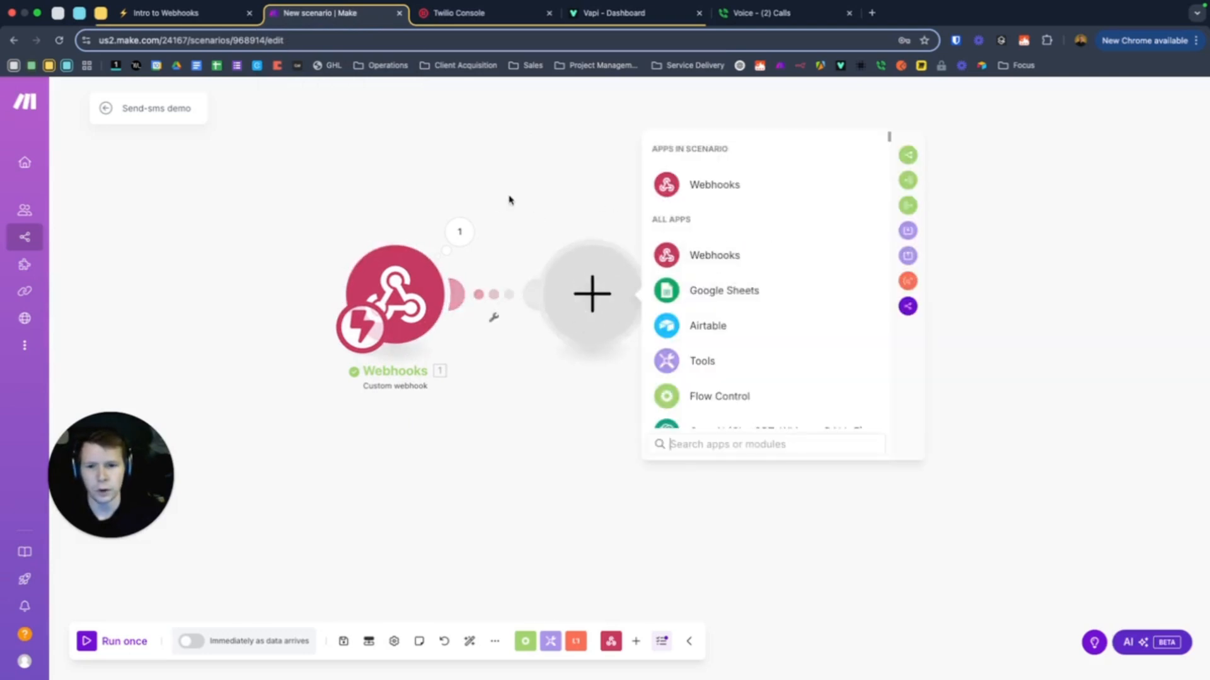
left_click(459, 231)
Expand the message, phoneNumber and customer fields, then begin adding a module after the webhook
left_click(531, 261)
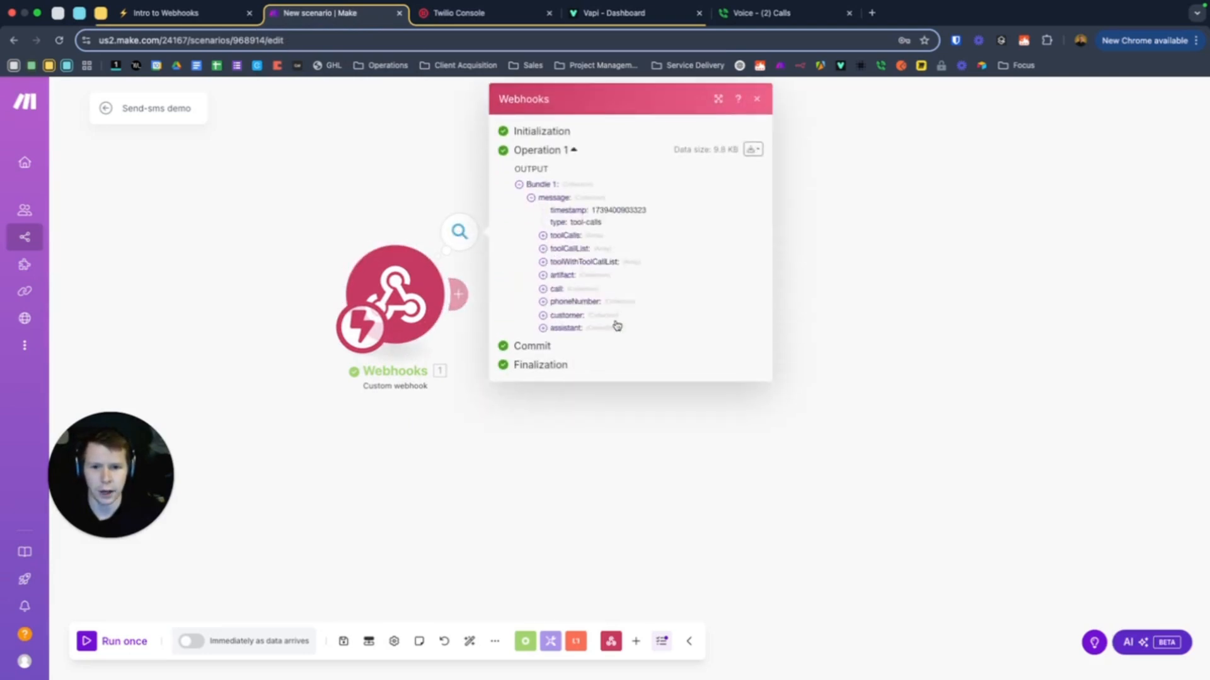
left_click(542, 301)
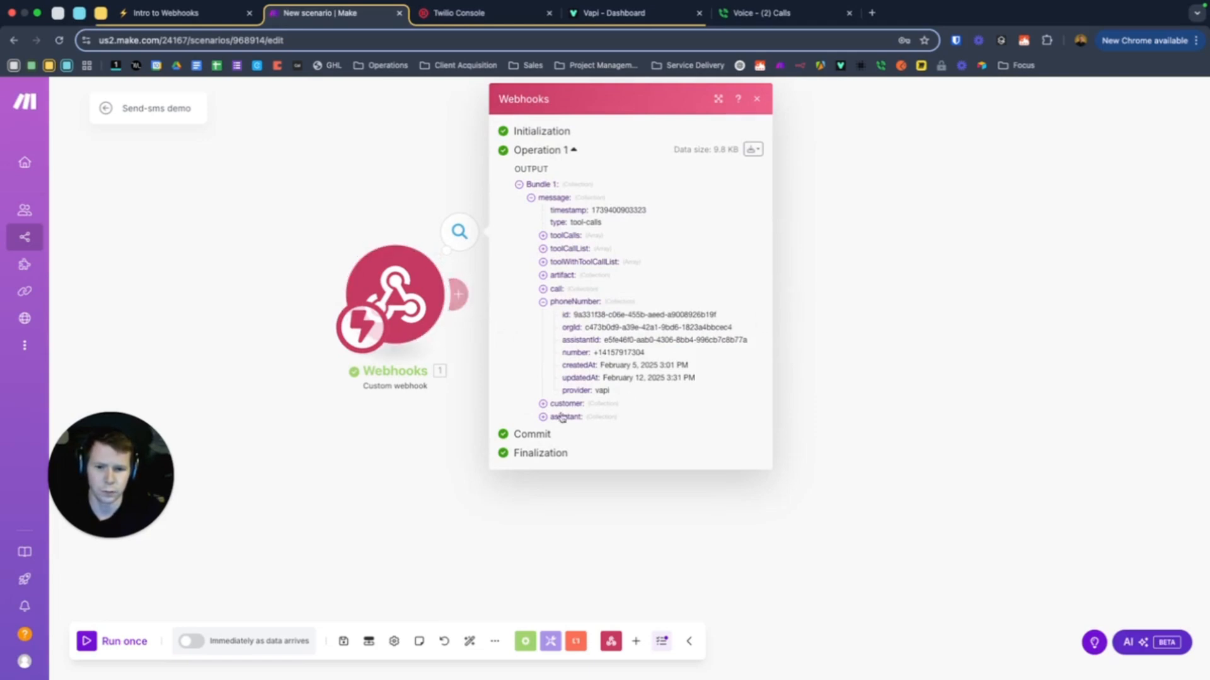
left_click(543, 404)
left_click(903, 371)
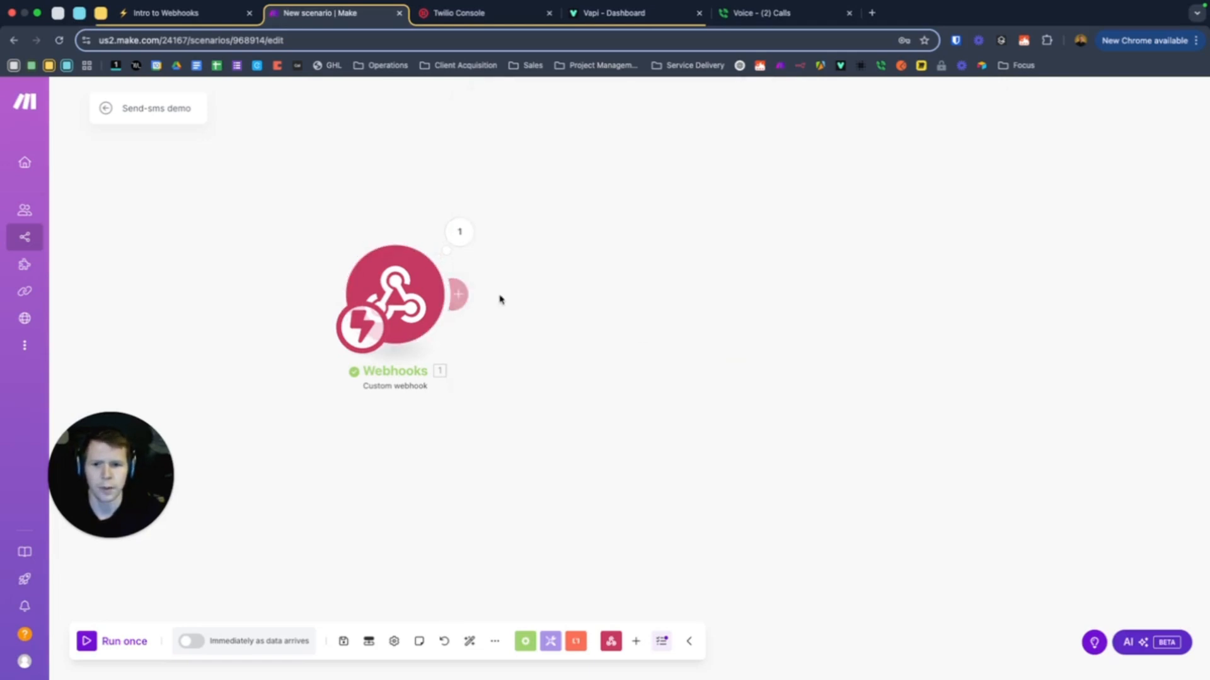
left_click(472, 297)
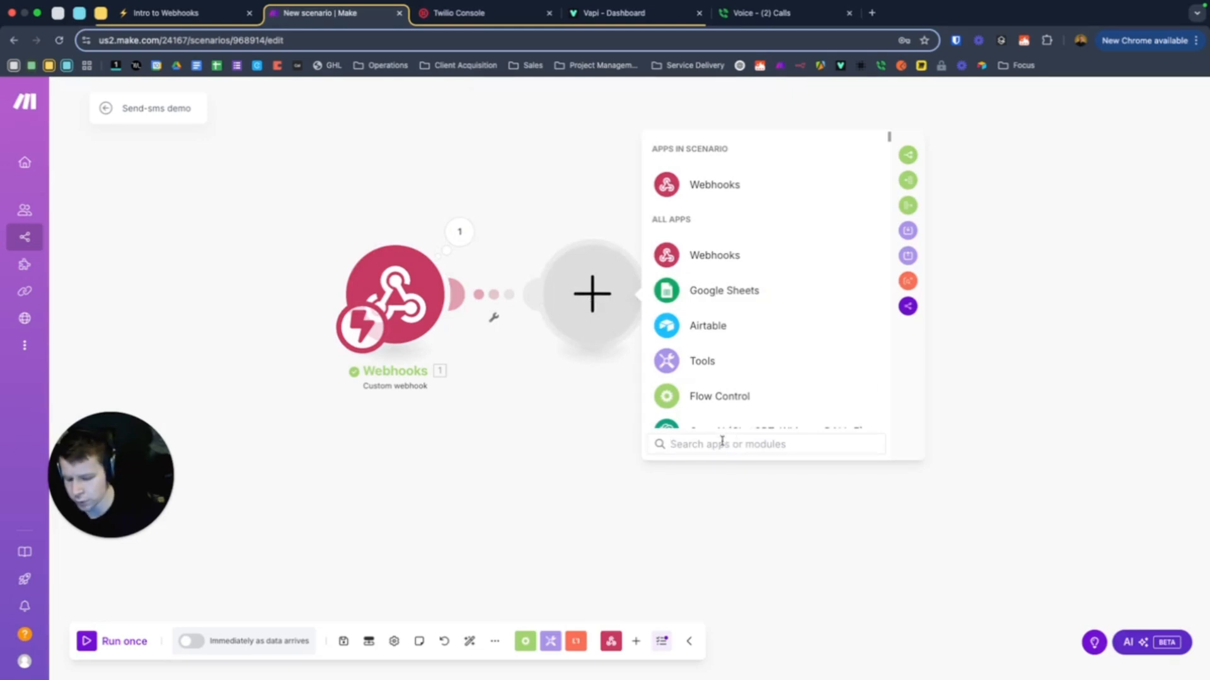
Add a Twilio Create a Message module set to send from a phone number
type("twi")
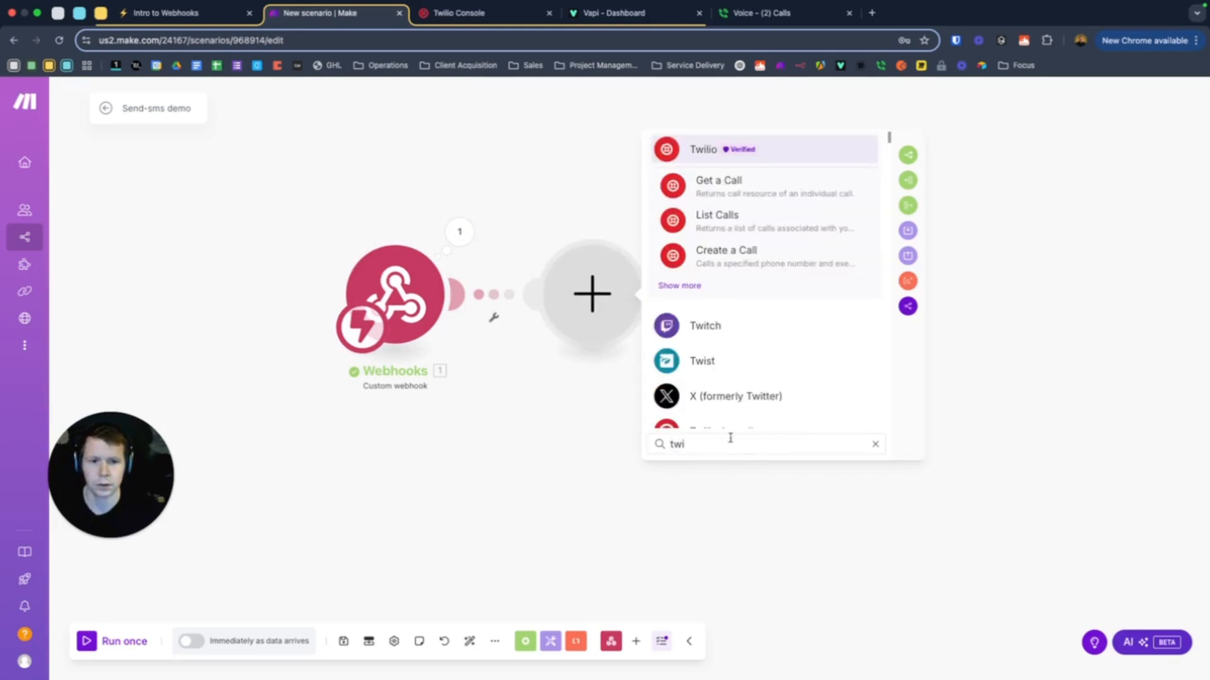
left_click(682, 286)
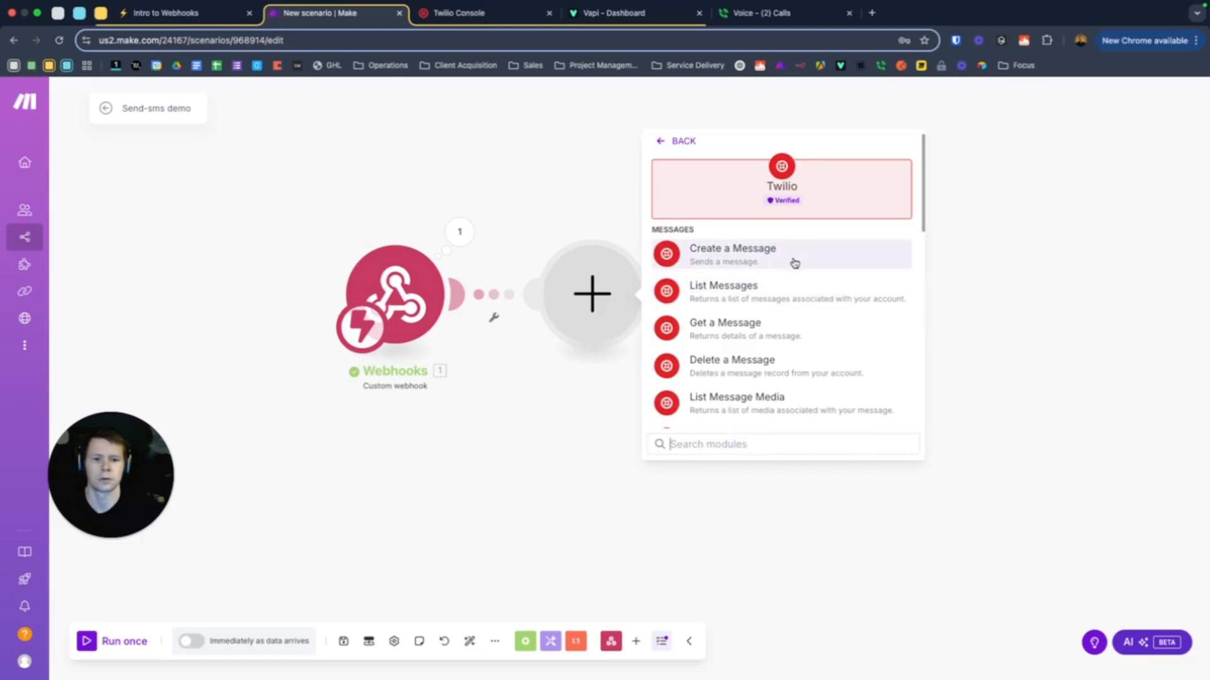
left_click(756, 258)
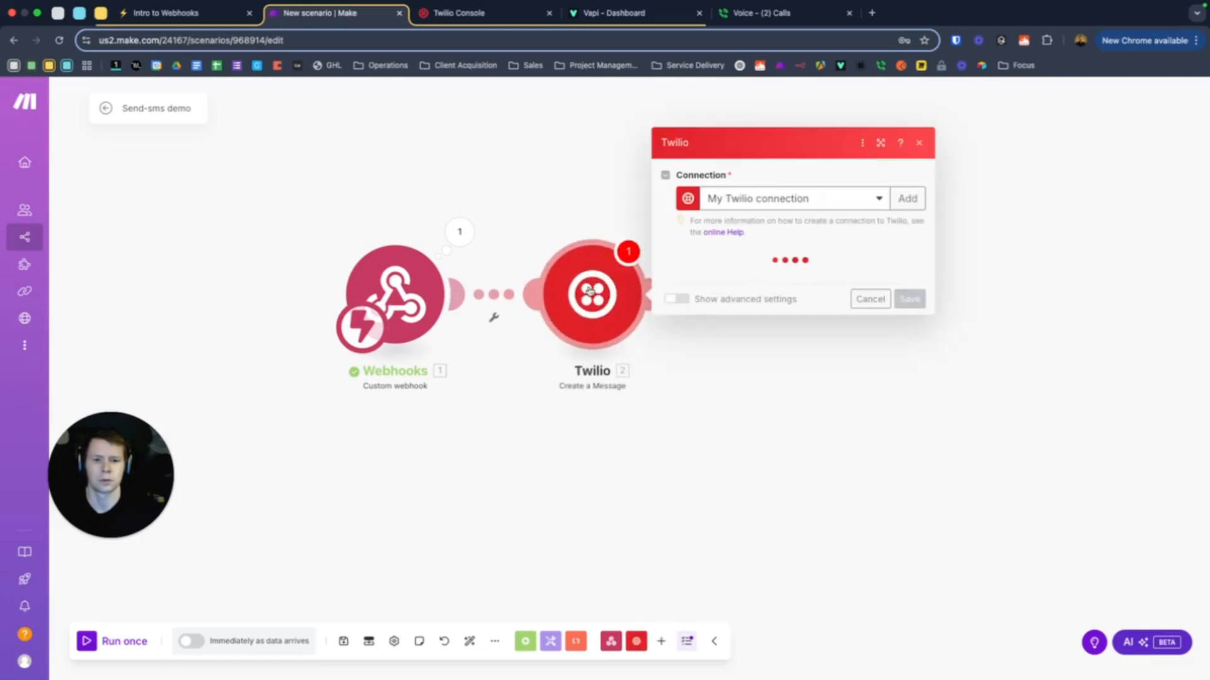
left_click(728, 272)
left_click(728, 300)
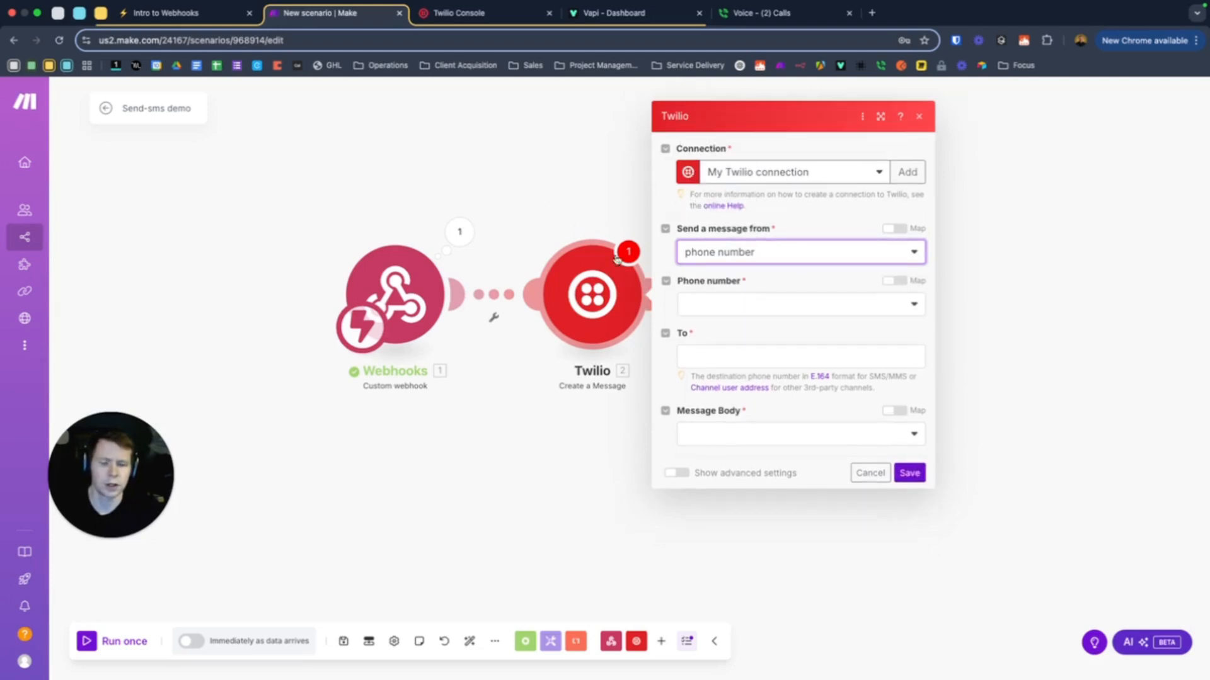
Review the existing Twilio connections and start creating a new one
right_click(392, 528)
left_click(635, 201)
left_click(816, 172)
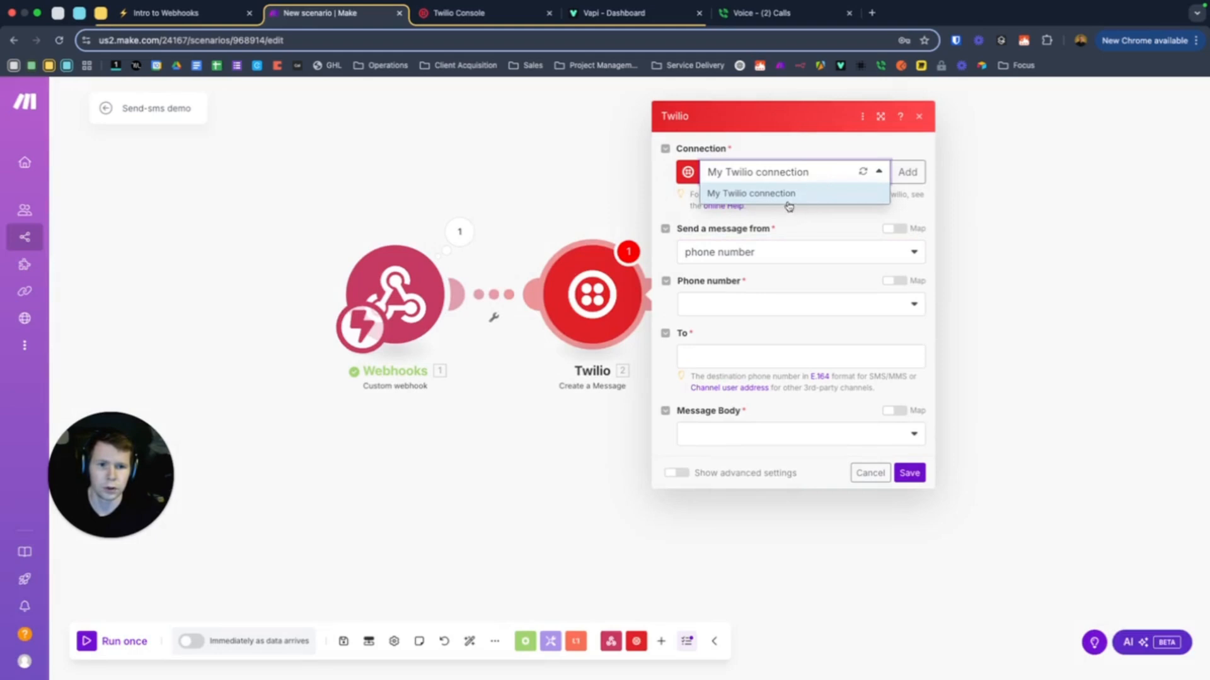
left_click(882, 172)
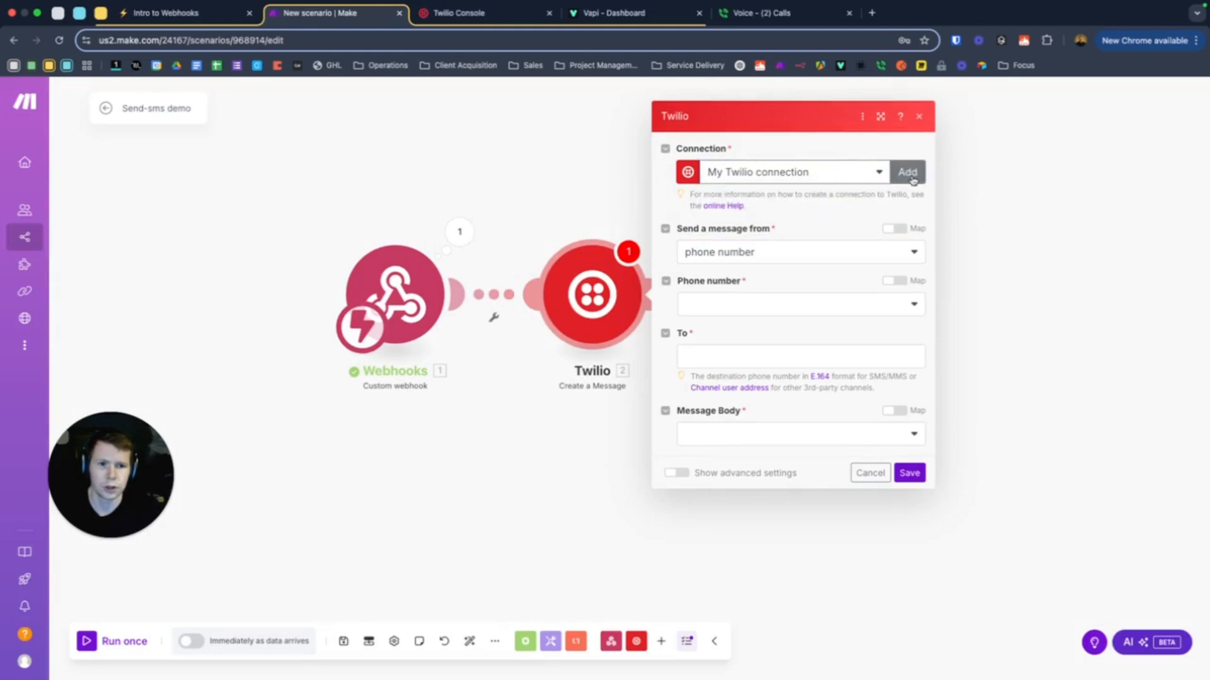
left_click(906, 173)
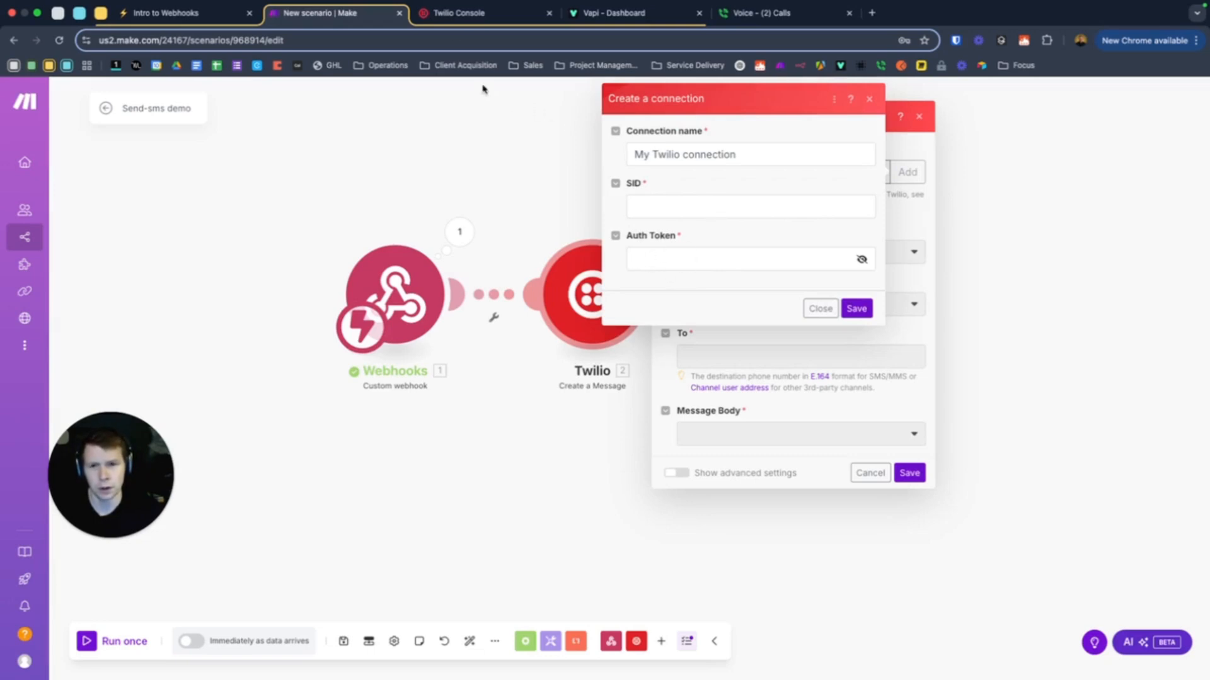
left_click(455, 15)
Open Twilio's Buy a Number page through Phone Numbers > Manage
scroll(417, 269, "down", 1)
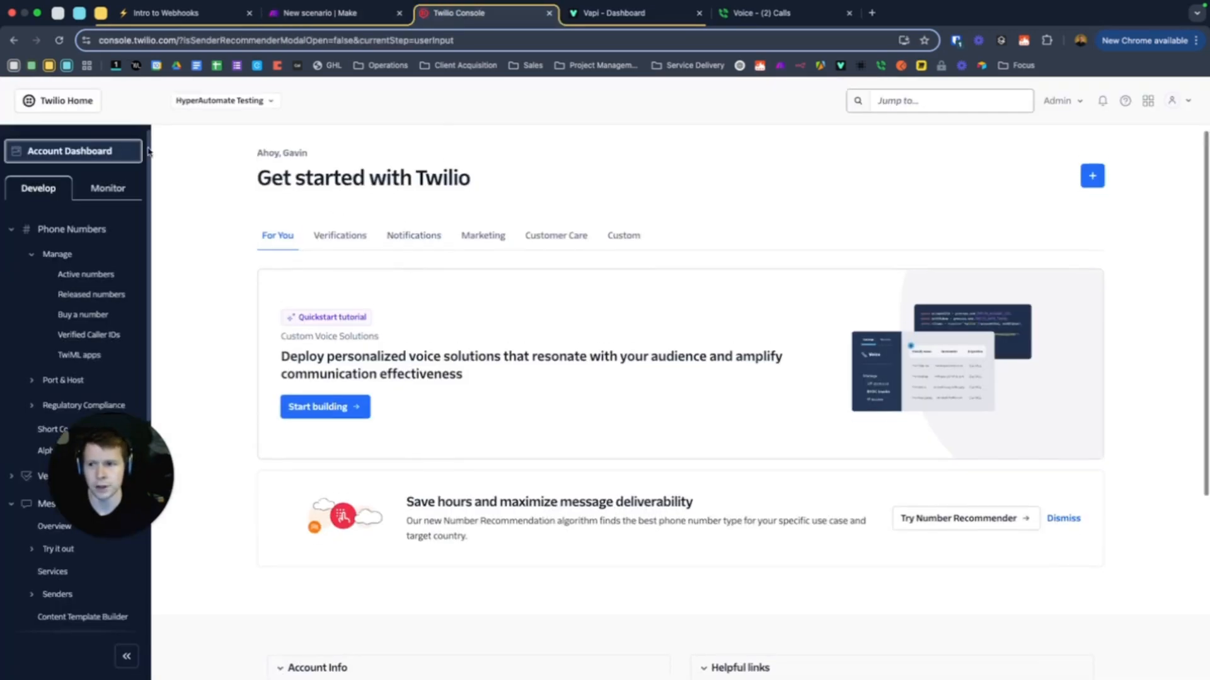
left_click_drag(128, 459, 948, 198)
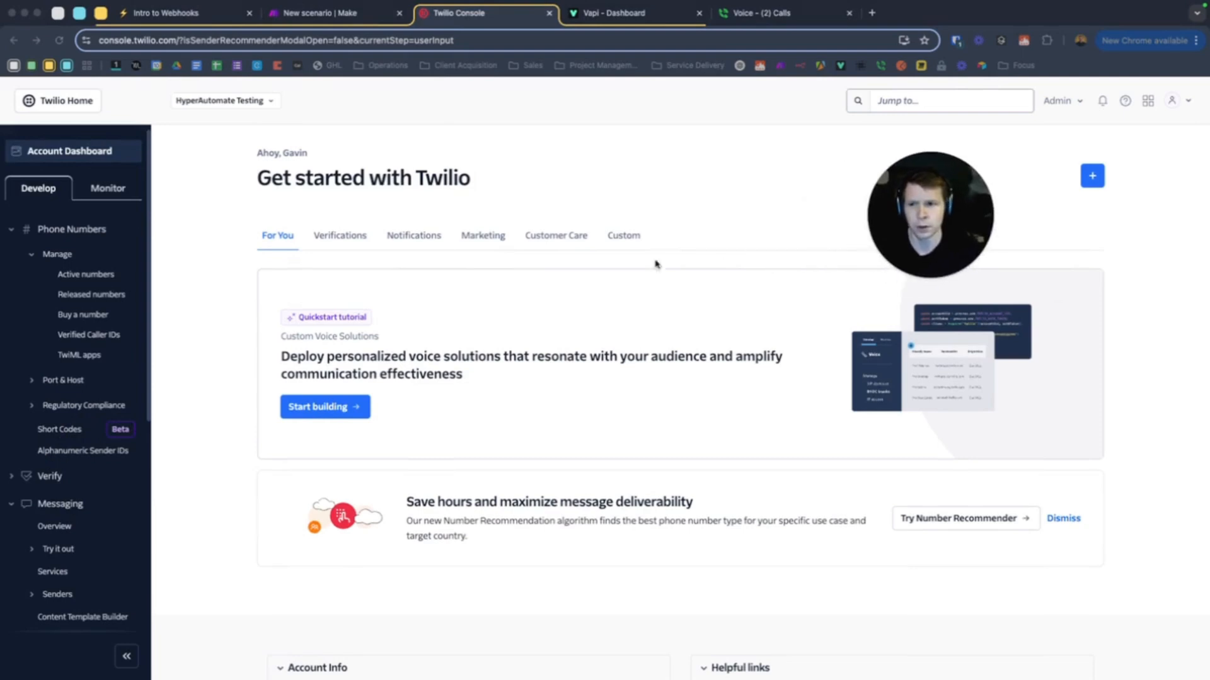
left_click(69, 153)
scroll(381, 295, "down", 2)
scroll(381, 294, "down", 2)
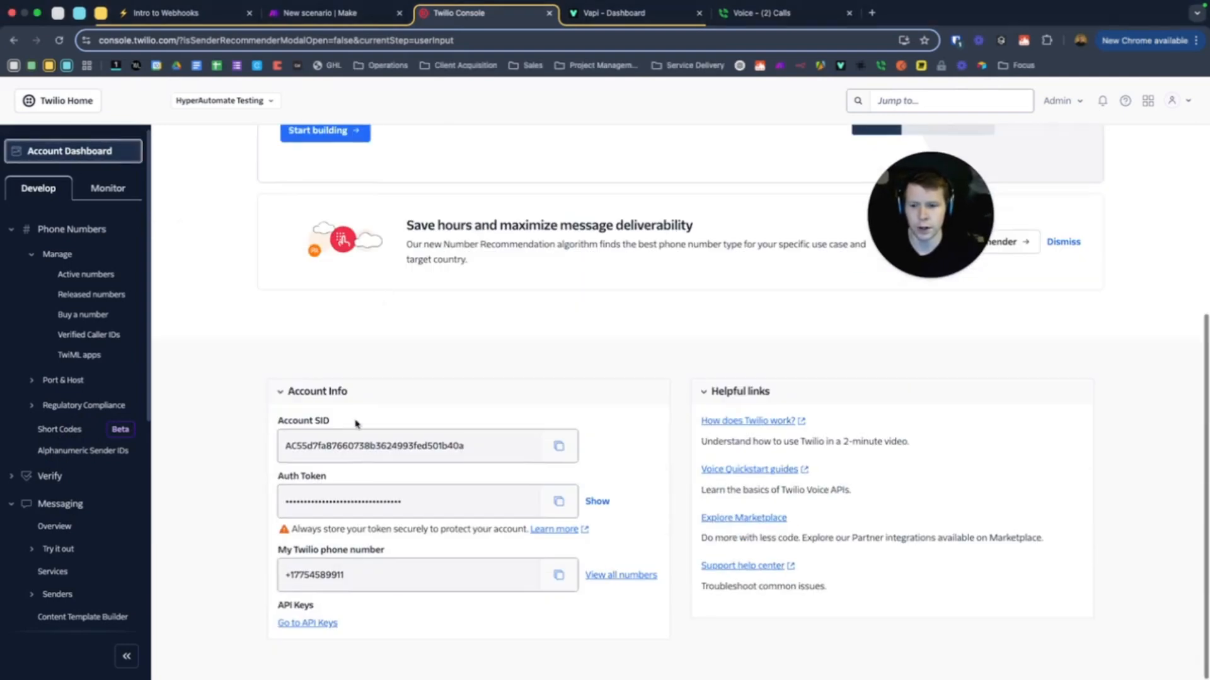
scroll(406, 431, "up", 5)
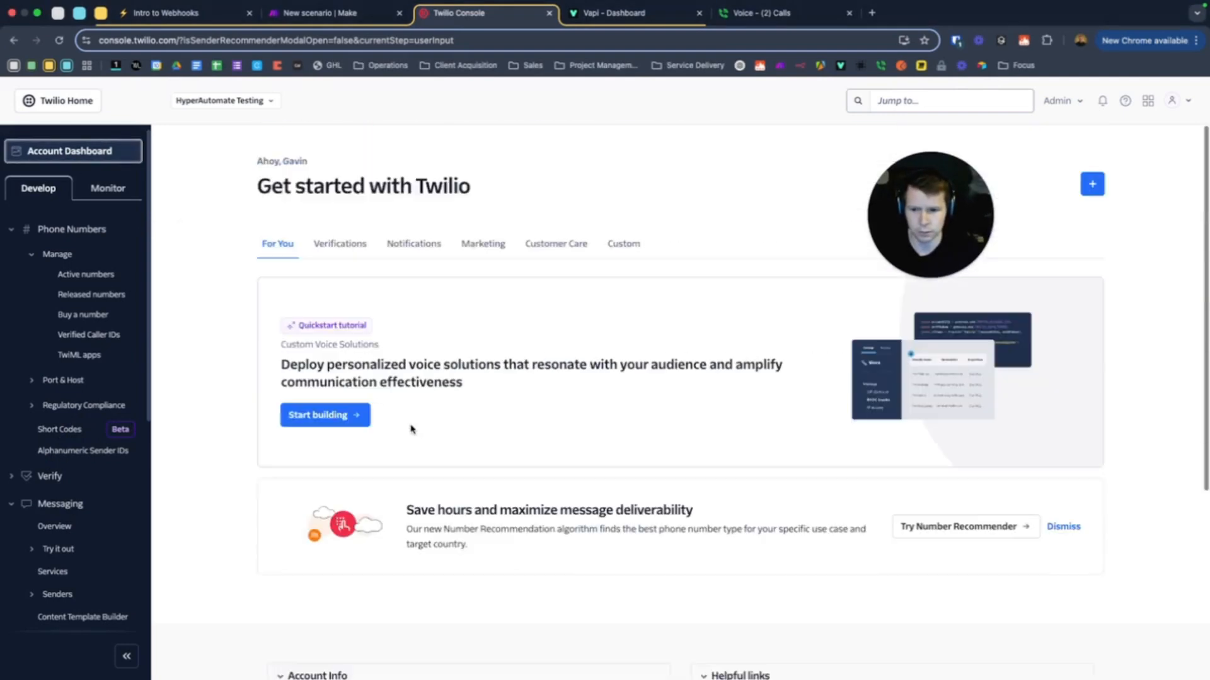
left_click_drag(914, 211, 244, 541)
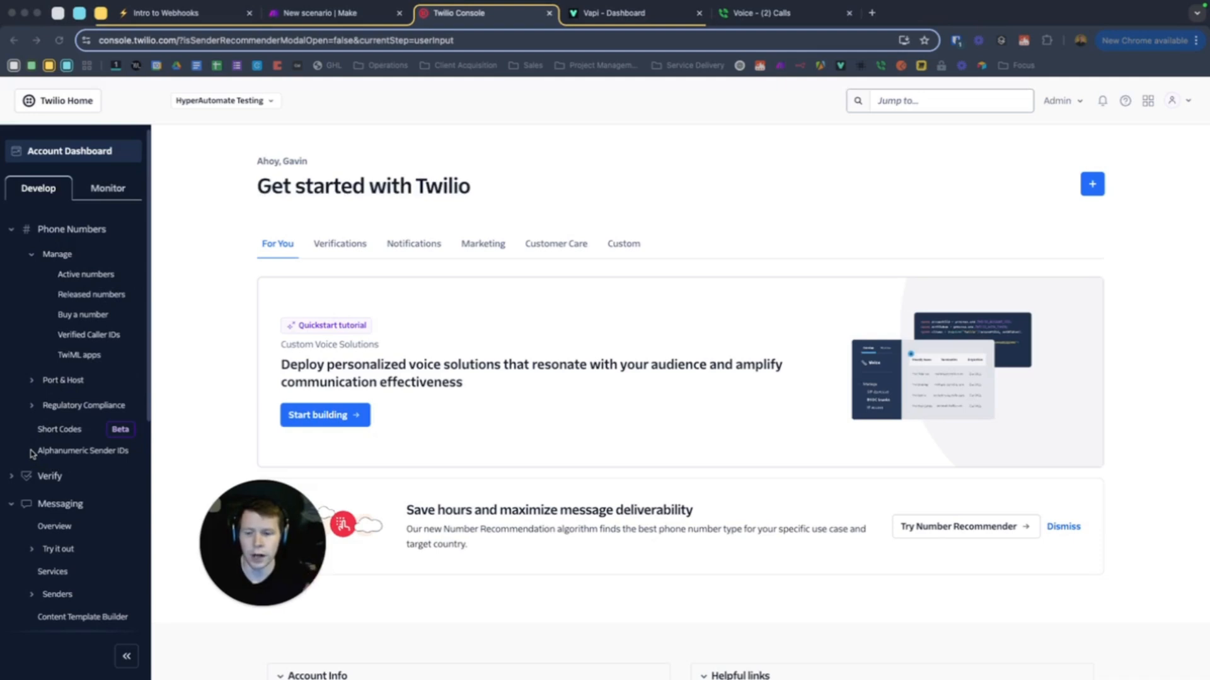
left_click(82, 276)
left_click(89, 315)
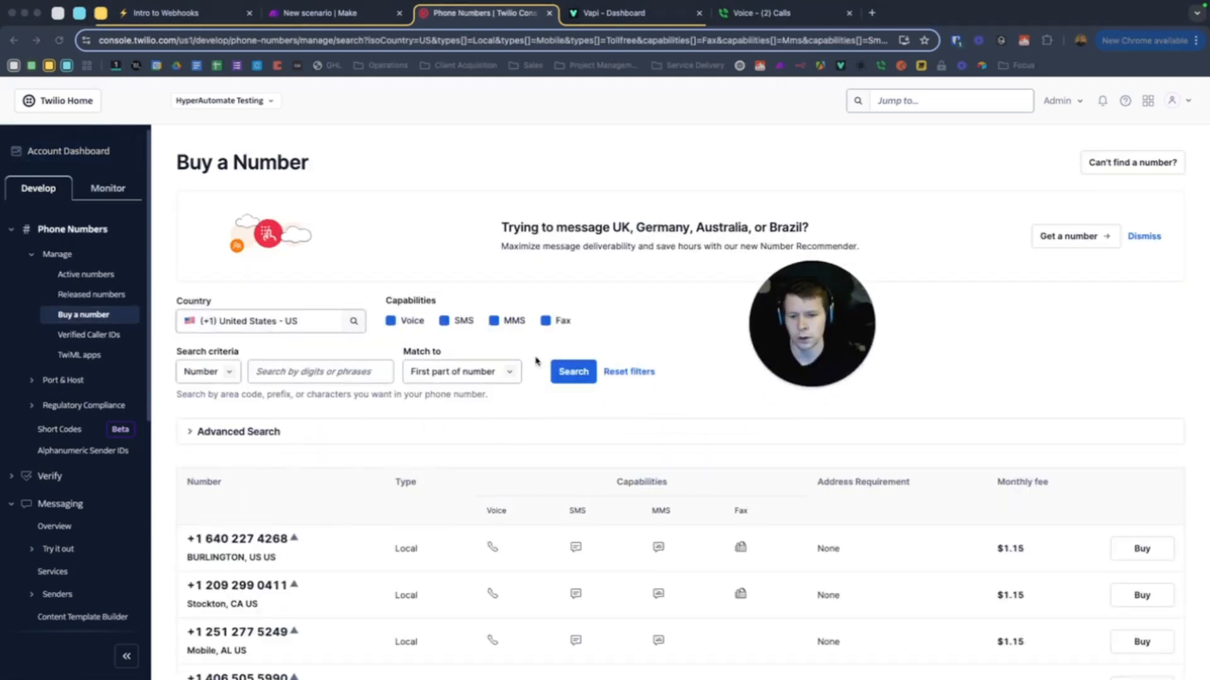
Turn the SMS and MMS capability filters off, then back on, in the US number search
scroll(517, 353, "down", 15)
scroll(515, 354, "down", 5)
scroll(513, 351, "up", 20)
scroll(501, 344, "down", 3)
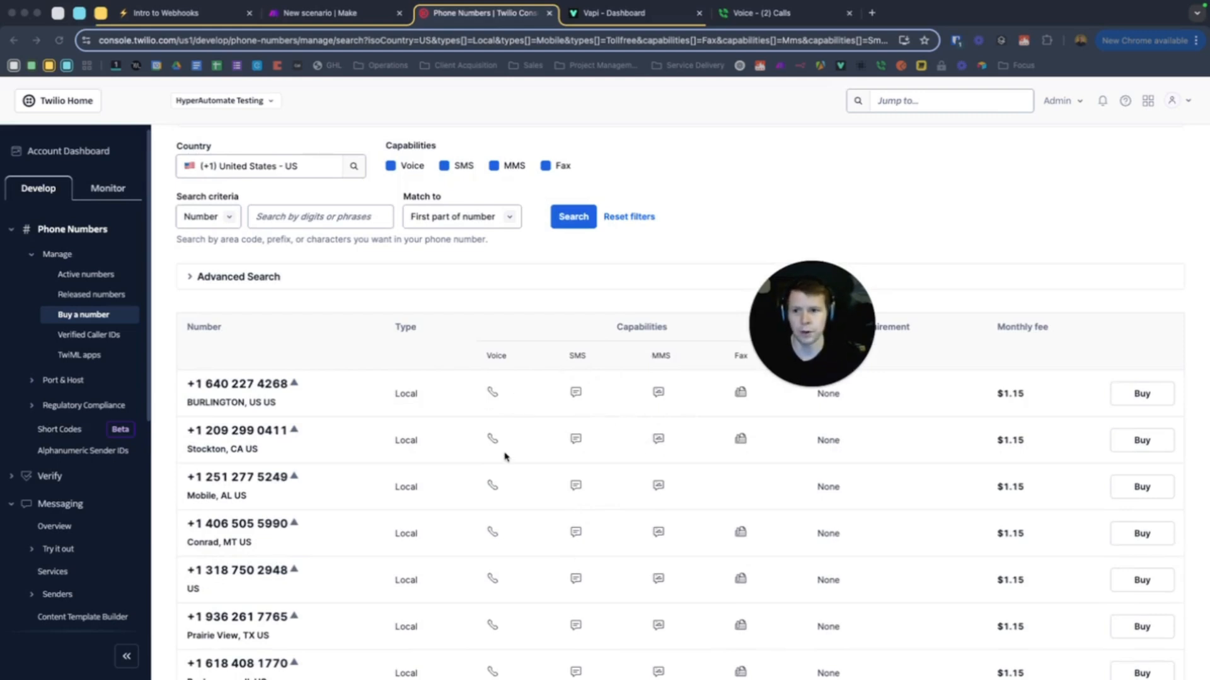
left_click(445, 167)
left_click(493, 165)
scroll(513, 315, "down", 10)
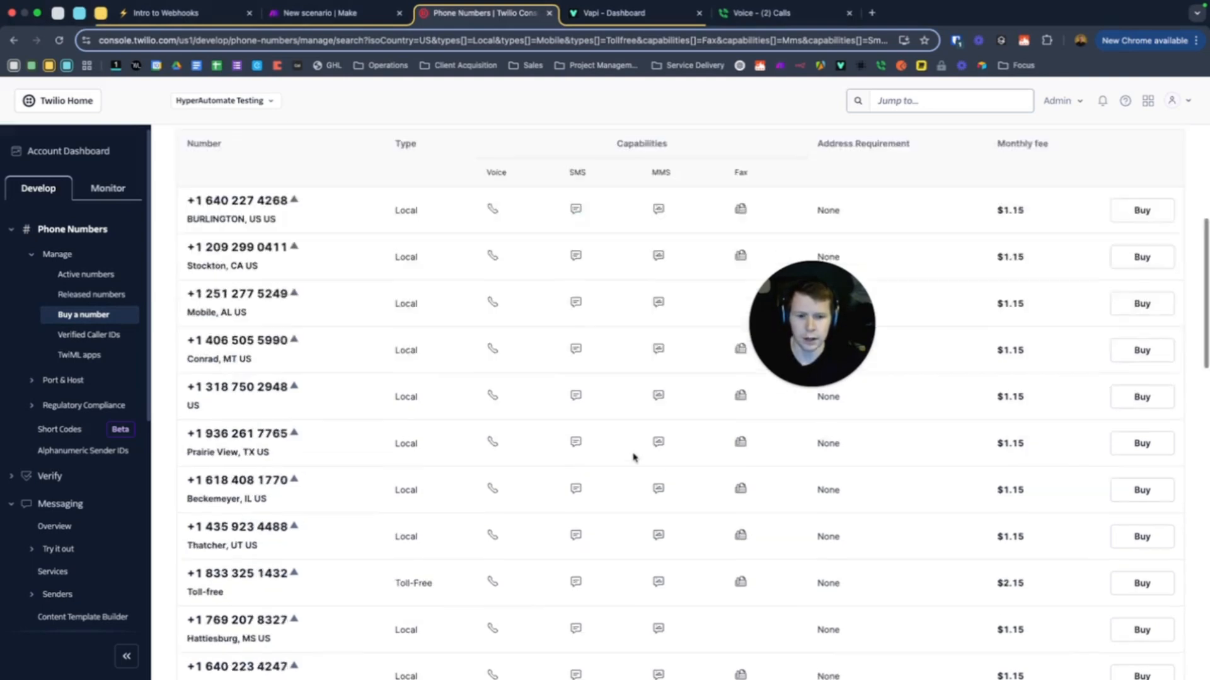
scroll(616, 445, "up", 15)
left_click(494, 321)
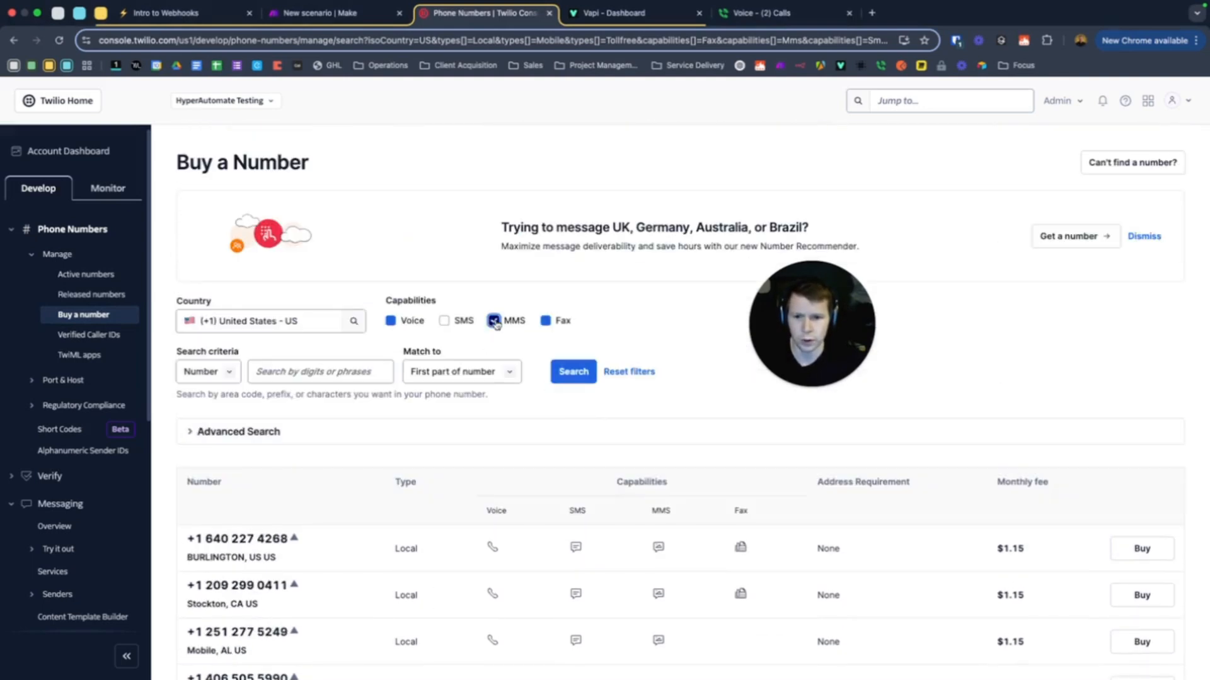
left_click(444, 321)
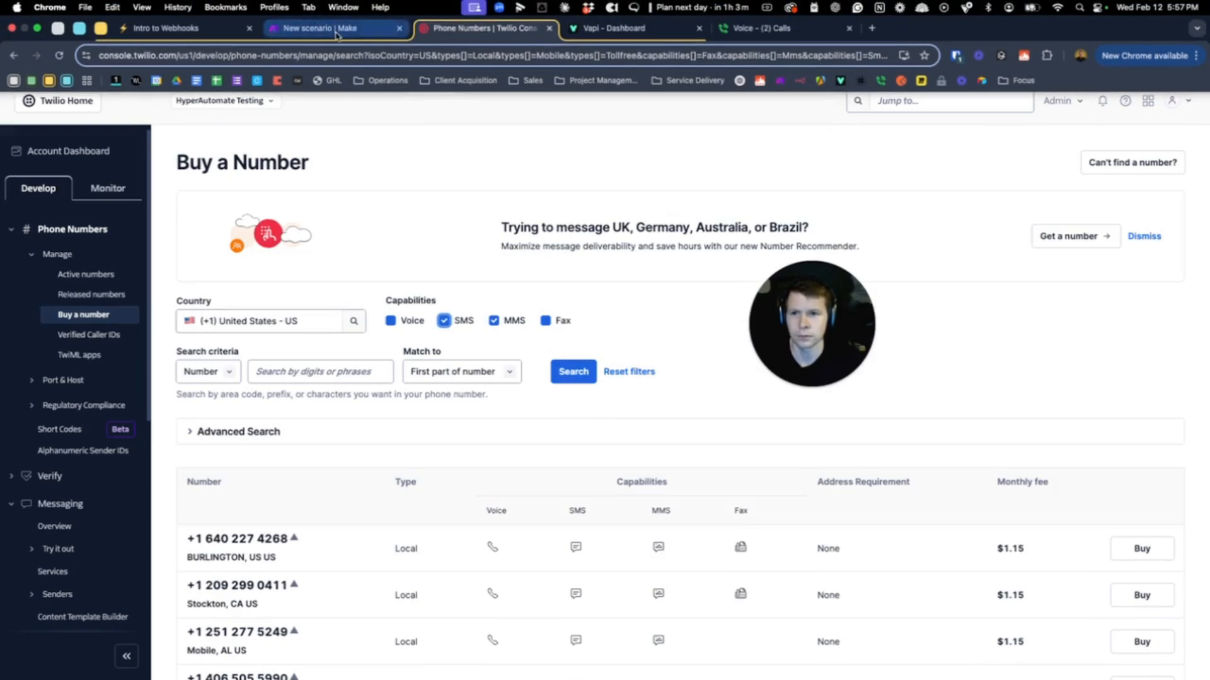
left_click(314, 17)
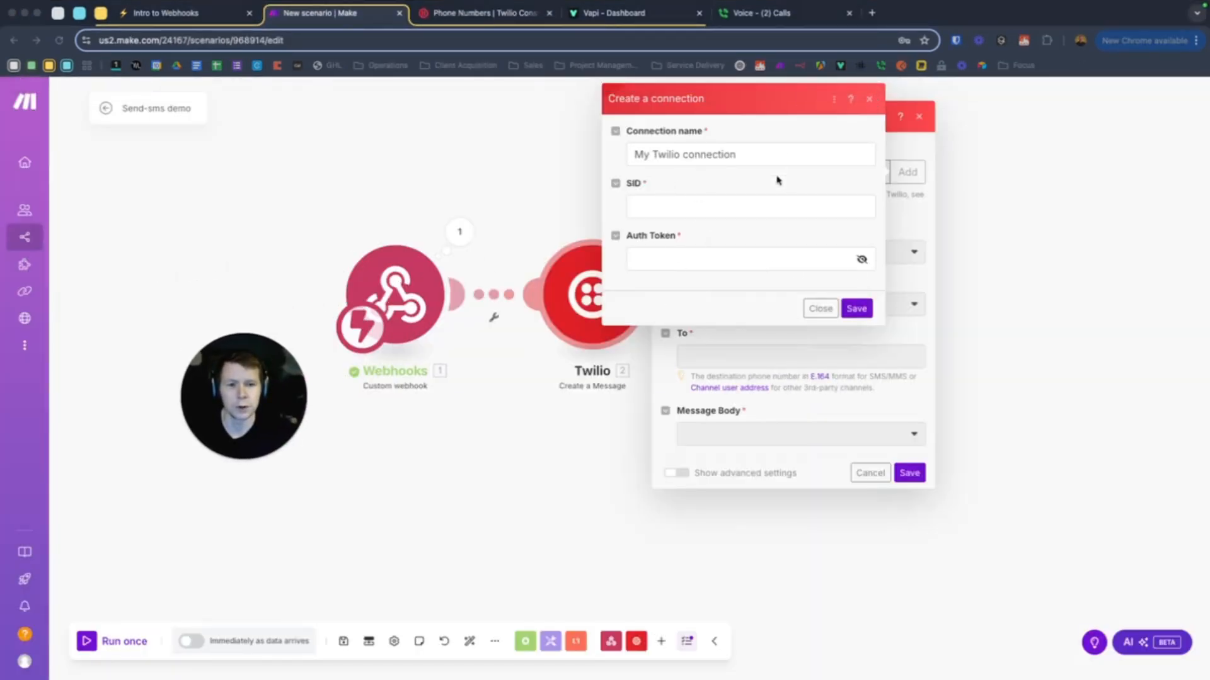
Send the Twilio message from the account's Twilio number to the webhook's message > customer > number
left_click(872, 100)
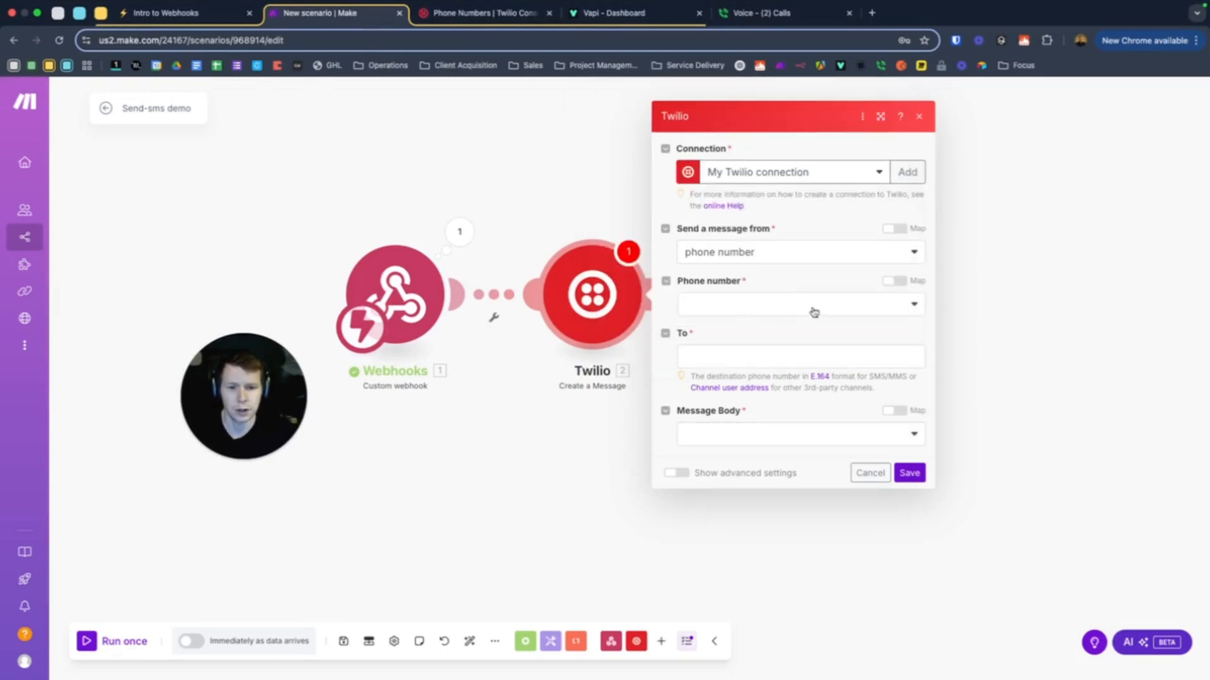
left_click(760, 309)
left_click(784, 327)
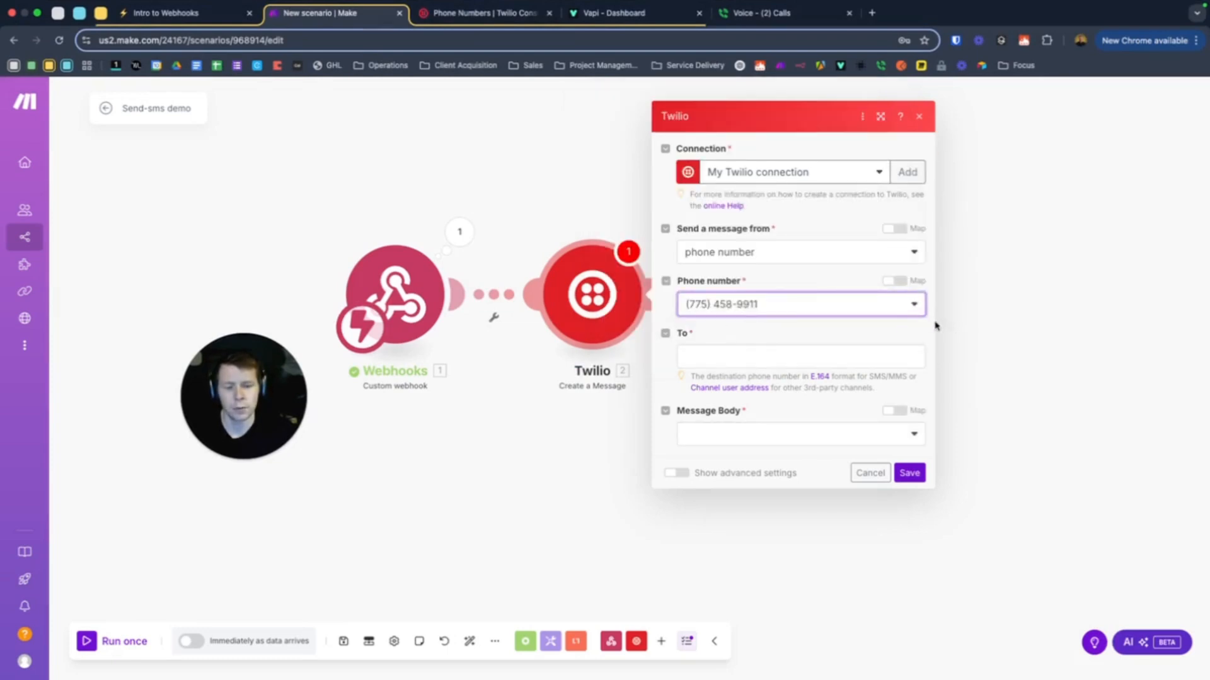
left_click(743, 355)
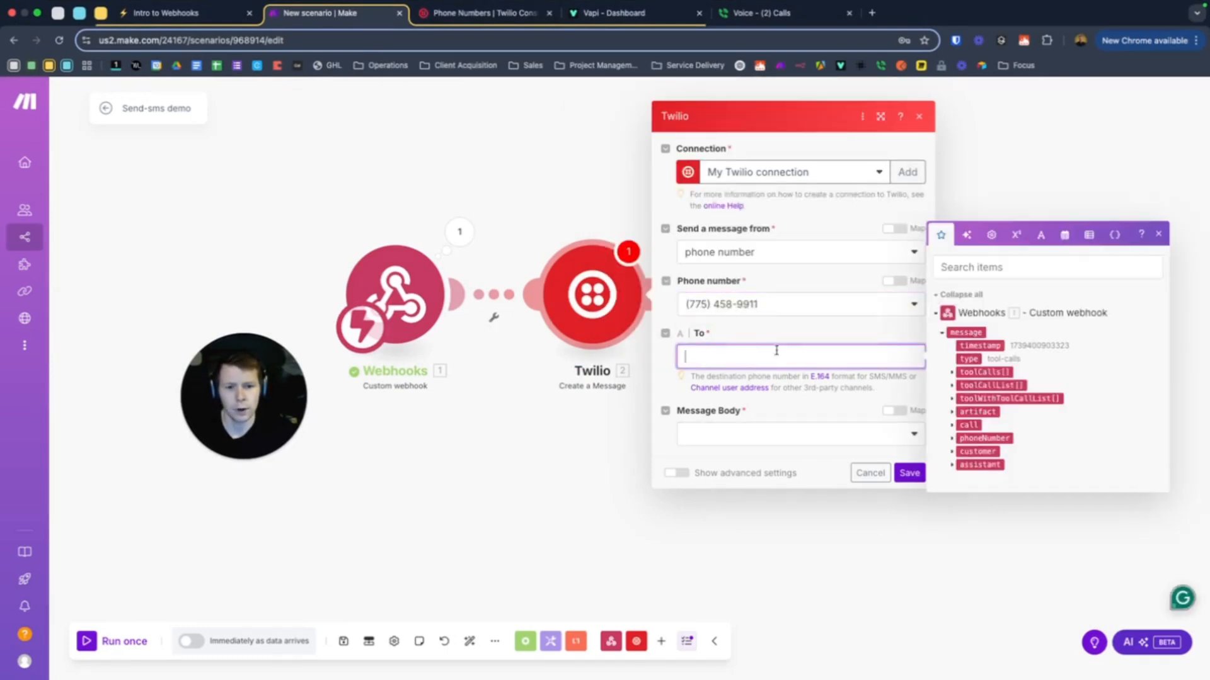
left_click(951, 439)
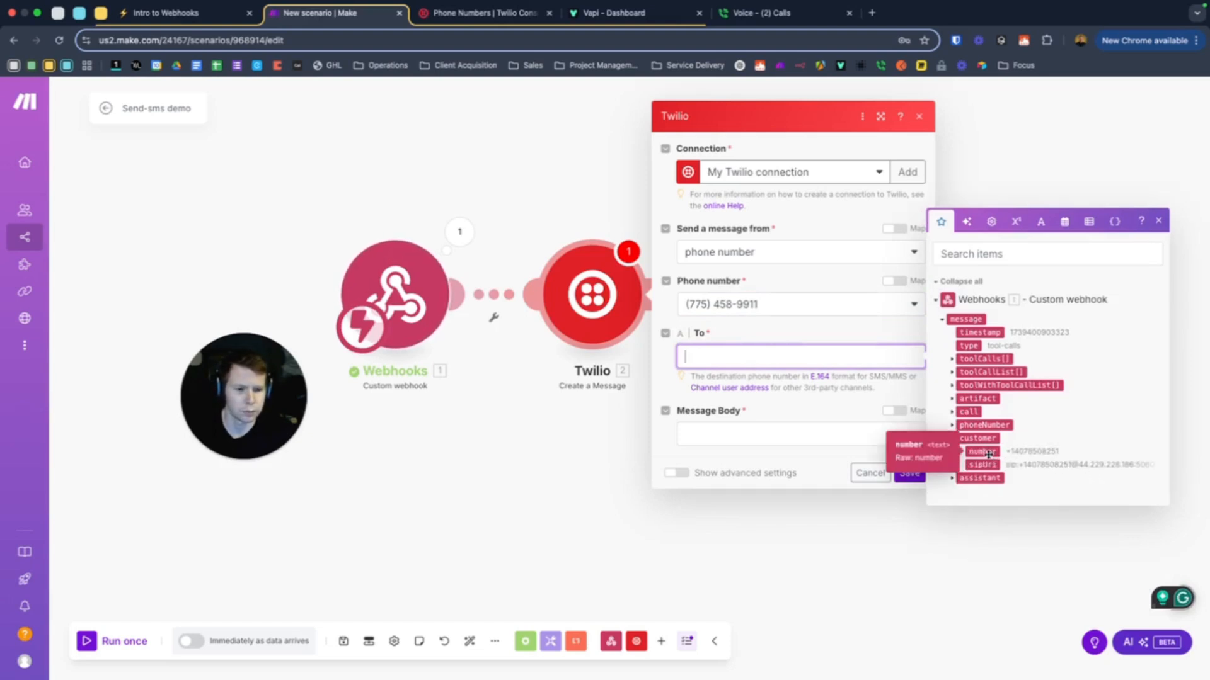
left_click_drag(999, 462, 731, 358)
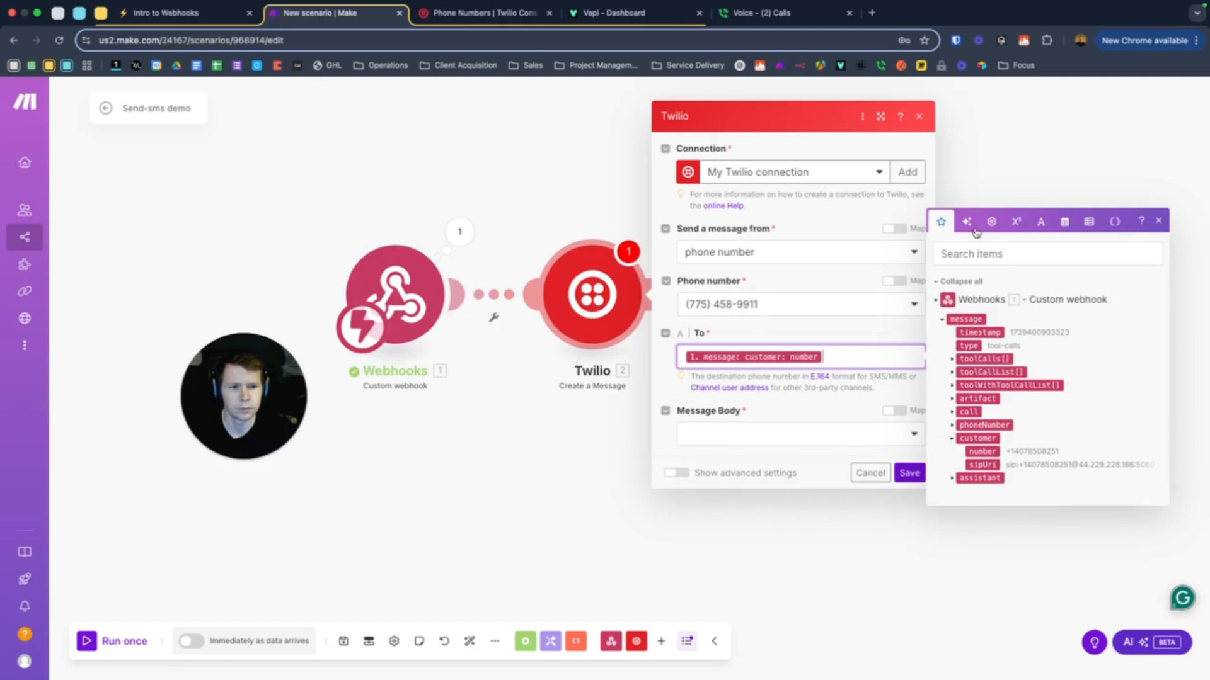
Set the Message Body to a custom-written body
left_click(725, 434)
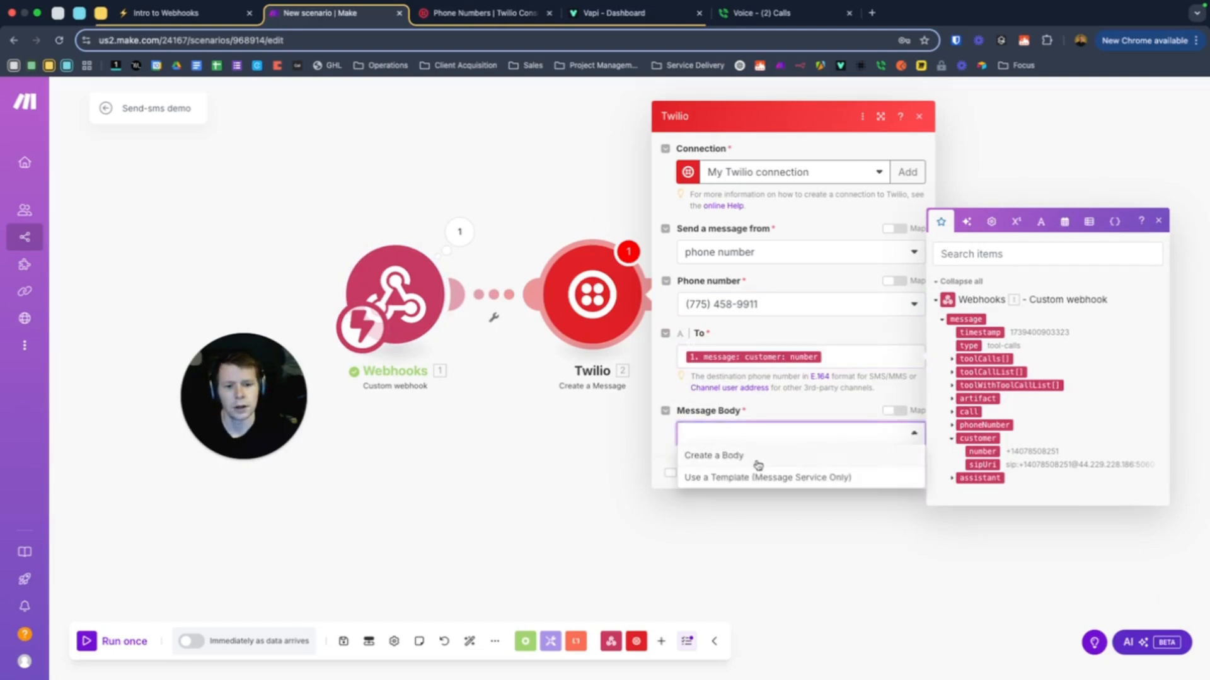
left_click(758, 463)
left_click(709, 468)
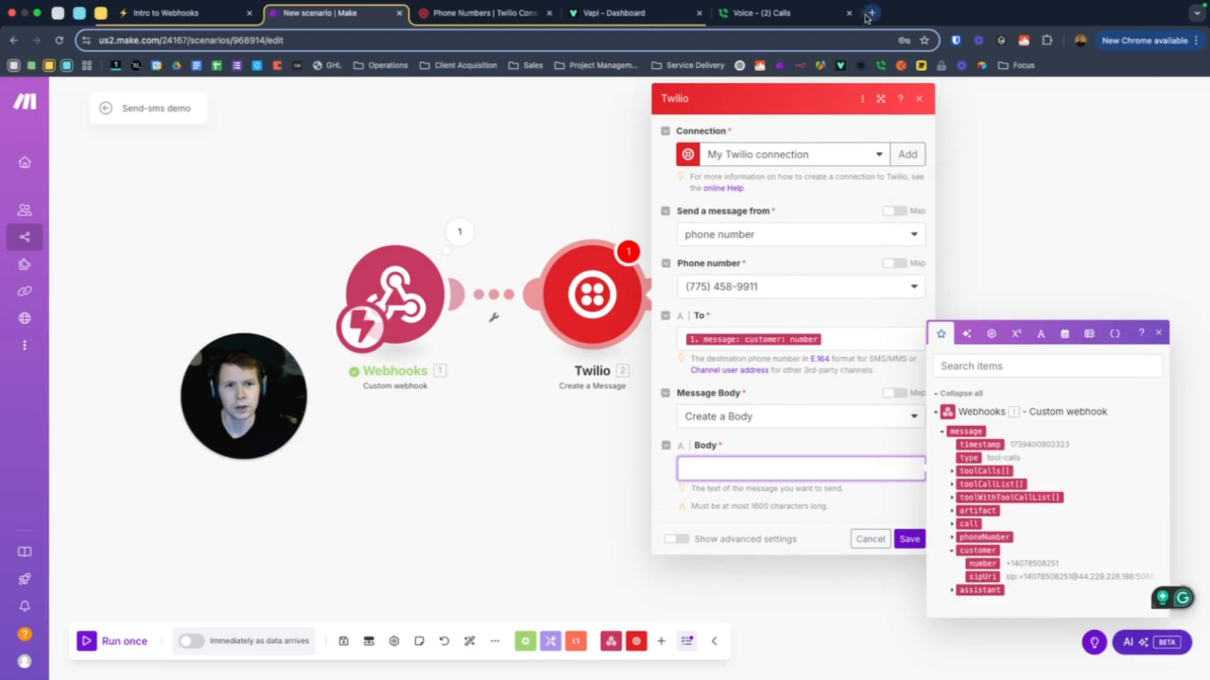
Type the booking invitation text into the message body, then load Cal.com Event Types in a new tab
type("Hey there, ")
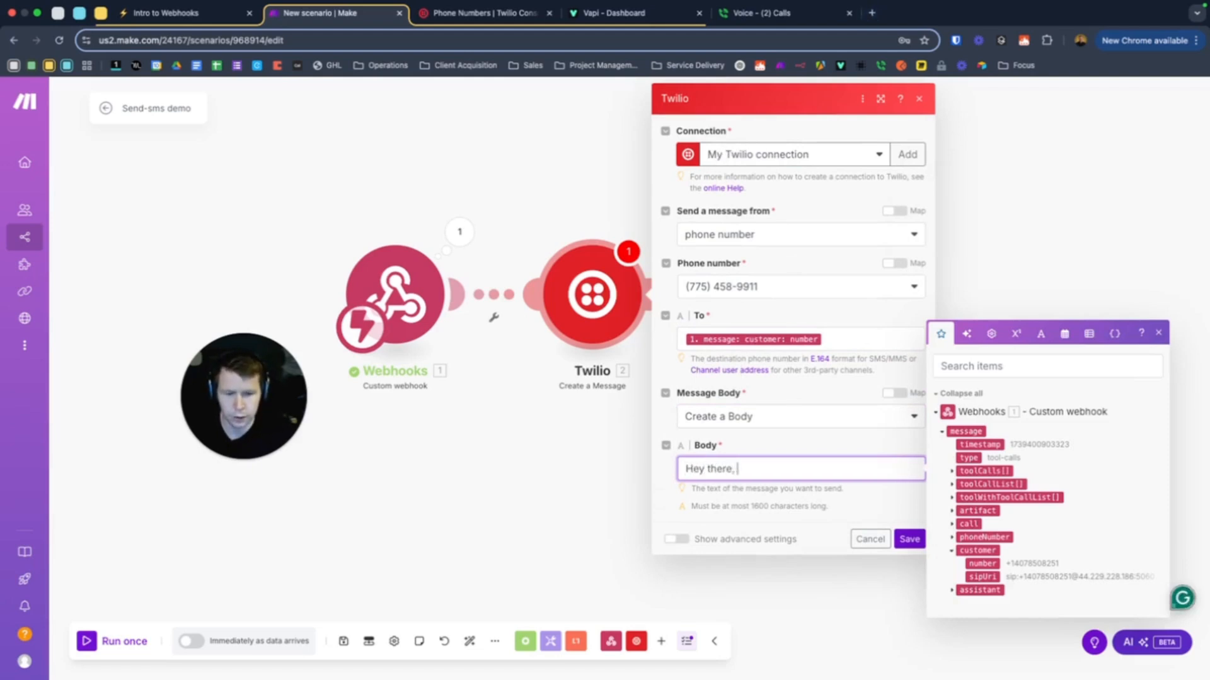
type("you can book a call with Gavin")
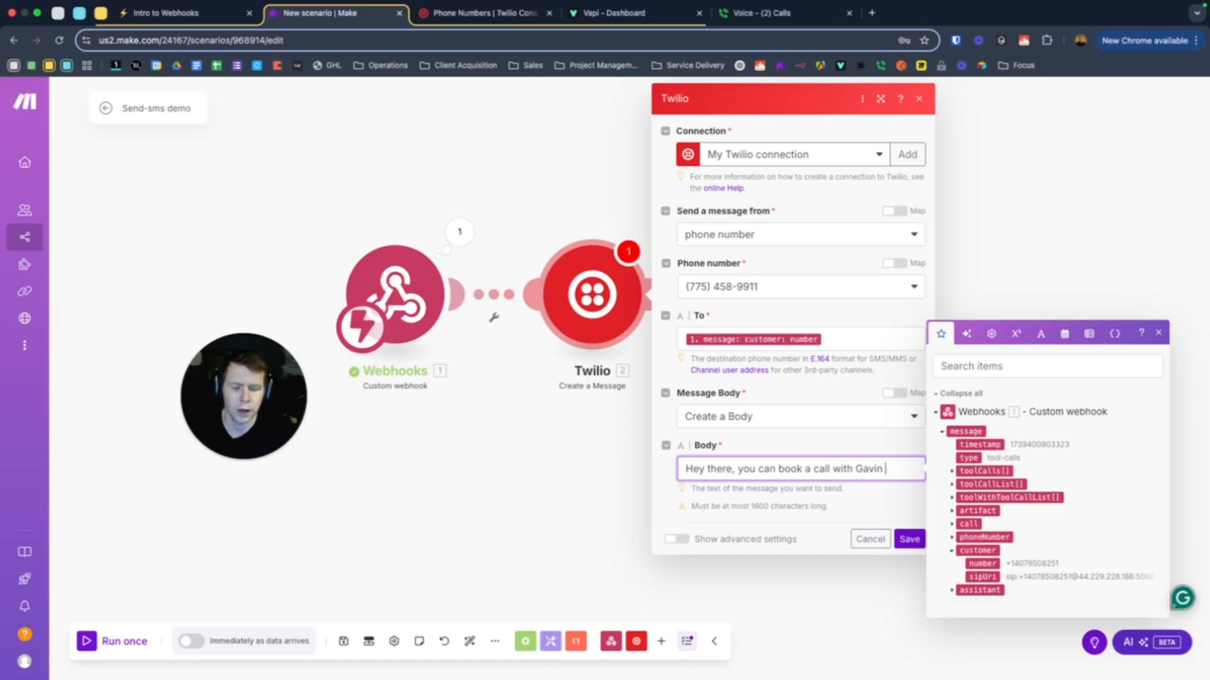
type("using the link bew")
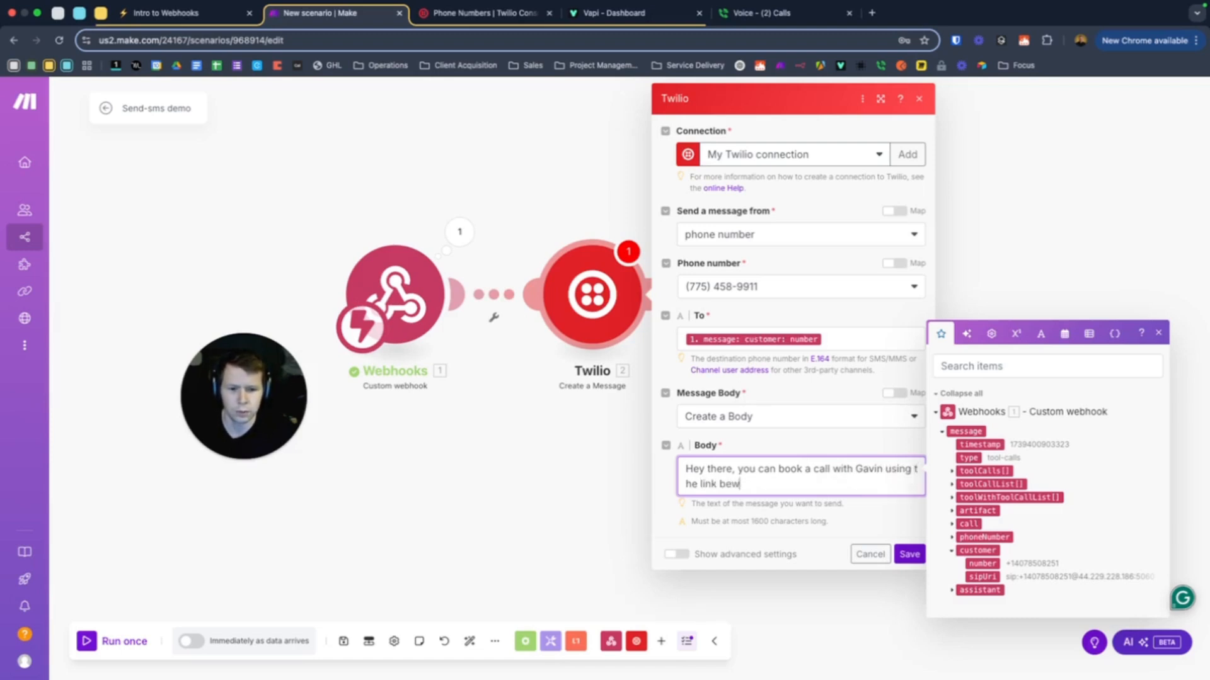
type(":")
key("Return")
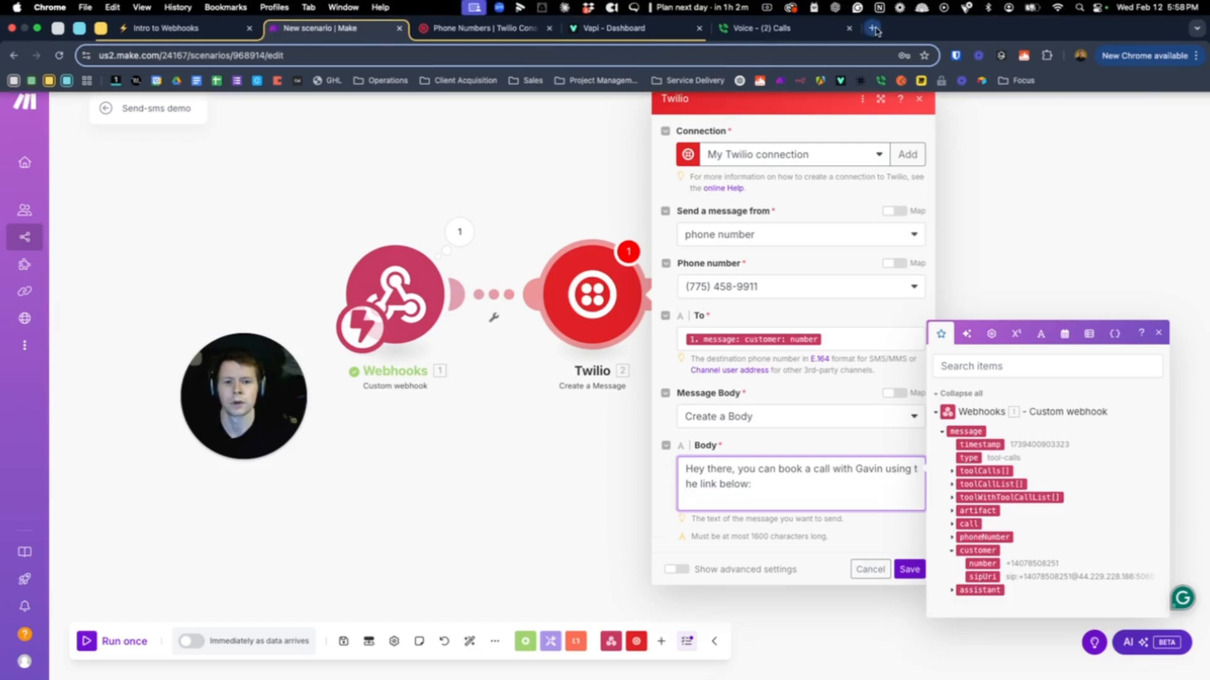
left_click(873, 29)
left_click(297, 65)
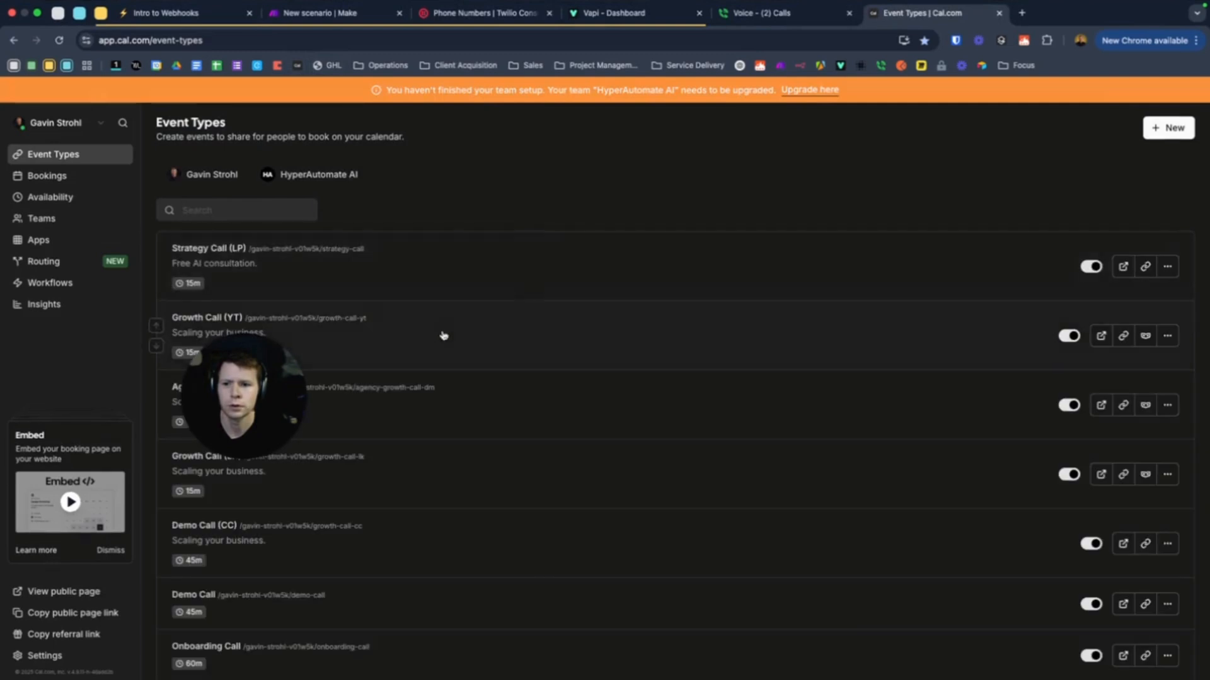
Copy the Strategy Call booking link from Cal.com's Event Types page
scroll(622, 342, "down", 3)
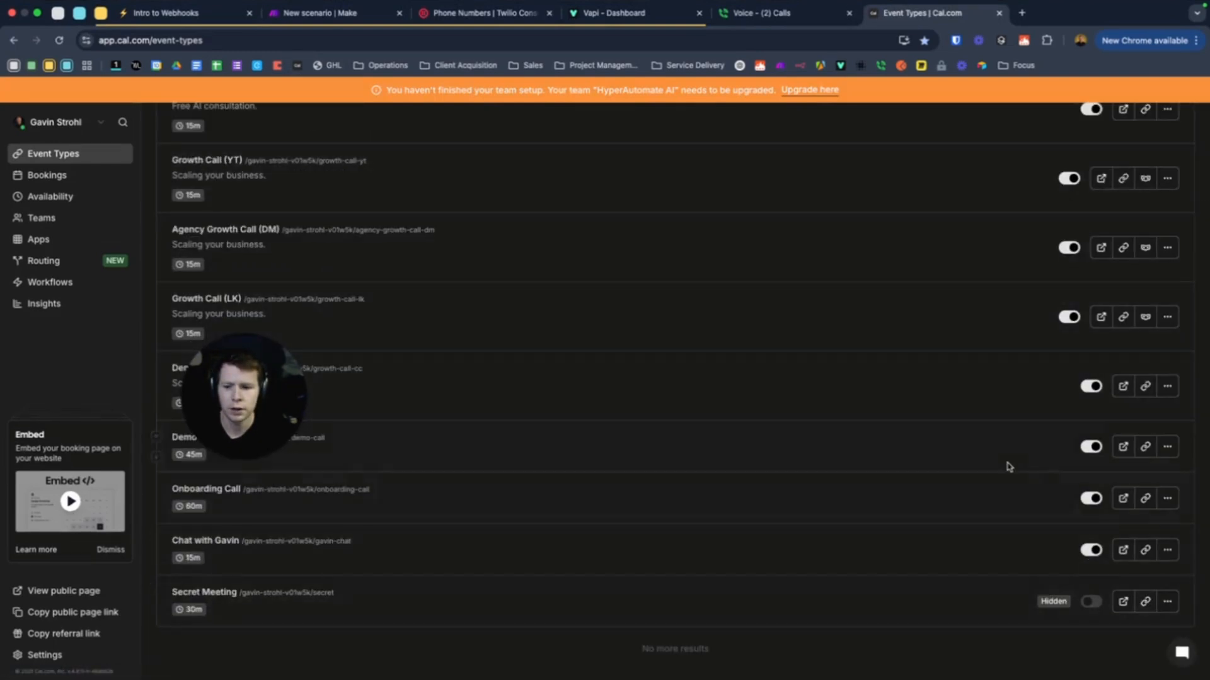
scroll(1005, 464, "up", 3)
left_click(1146, 211)
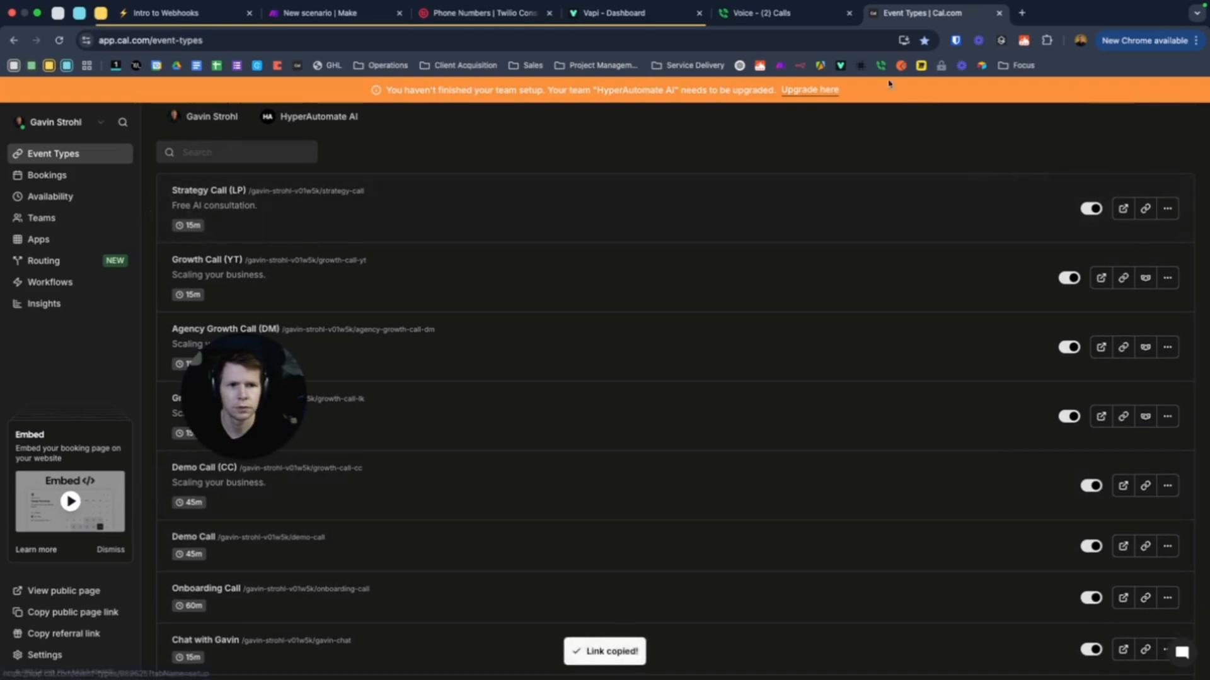
left_click(482, 12)
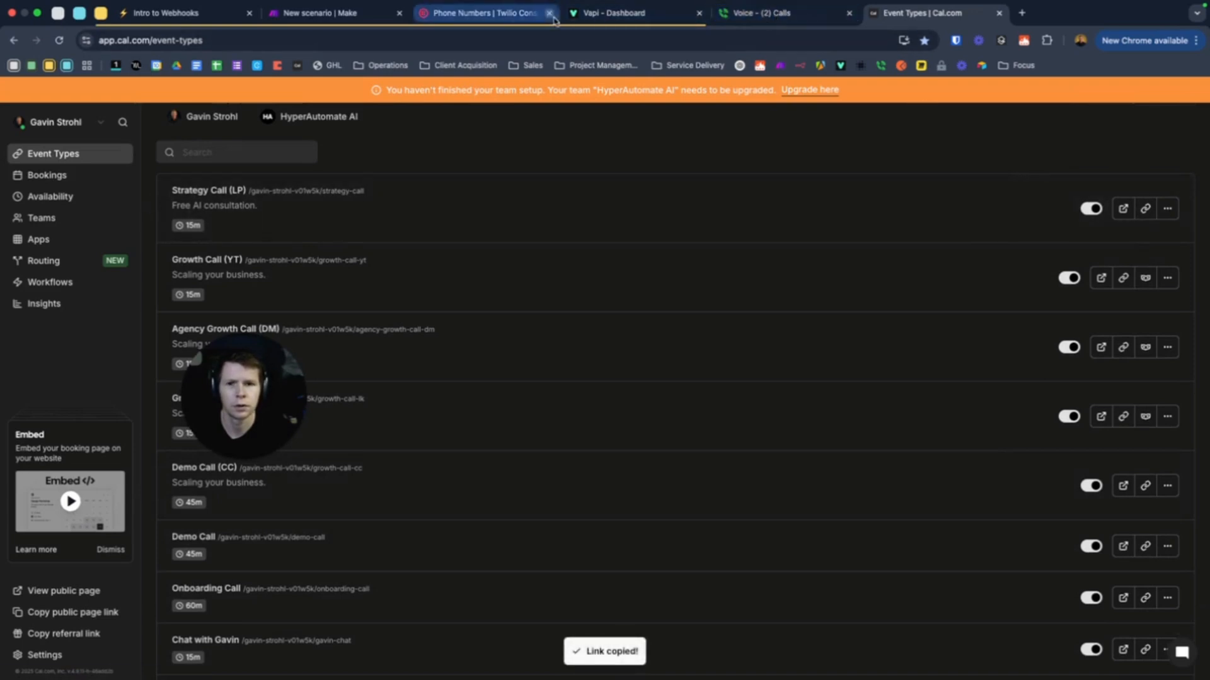
Paste the Strategy Call link on a new line of the message body and save the module
left_click(349, 17)
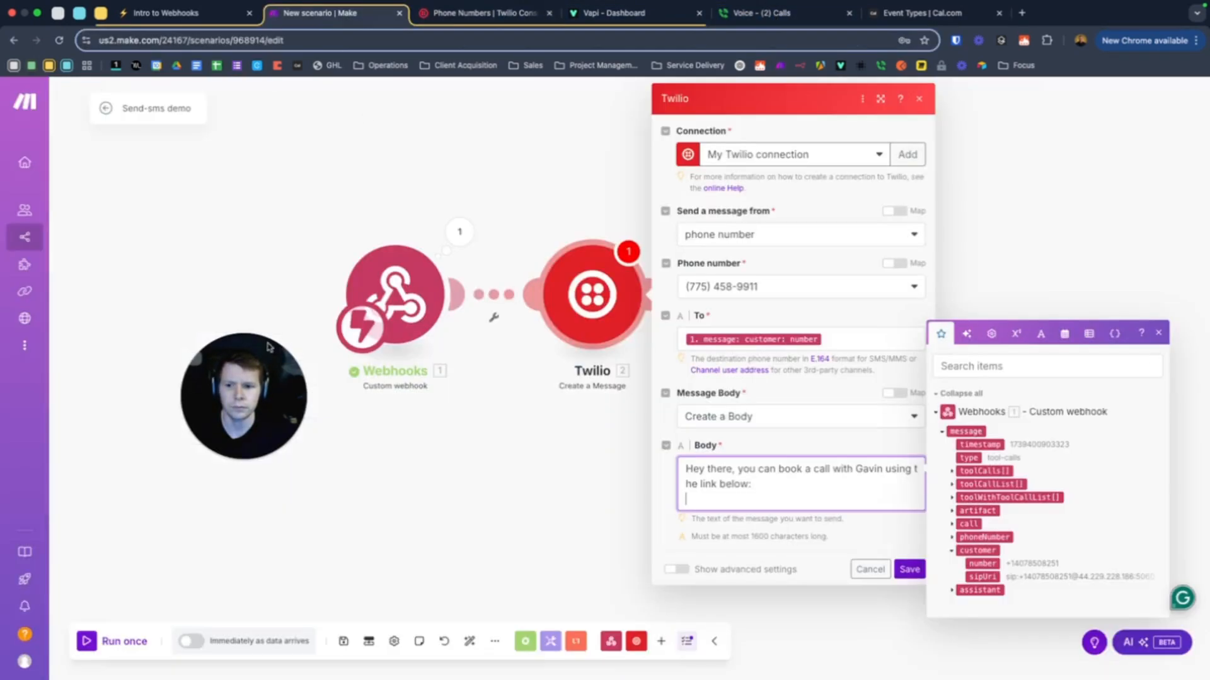
left_click(738, 507)
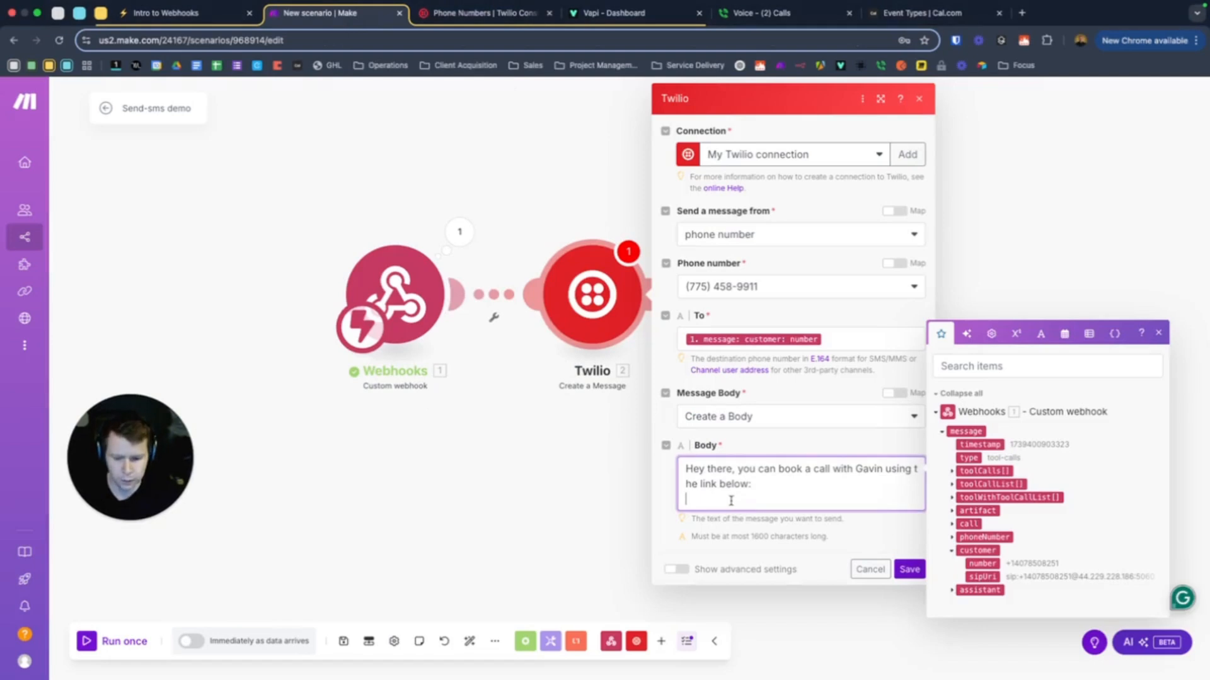
key("super+v")
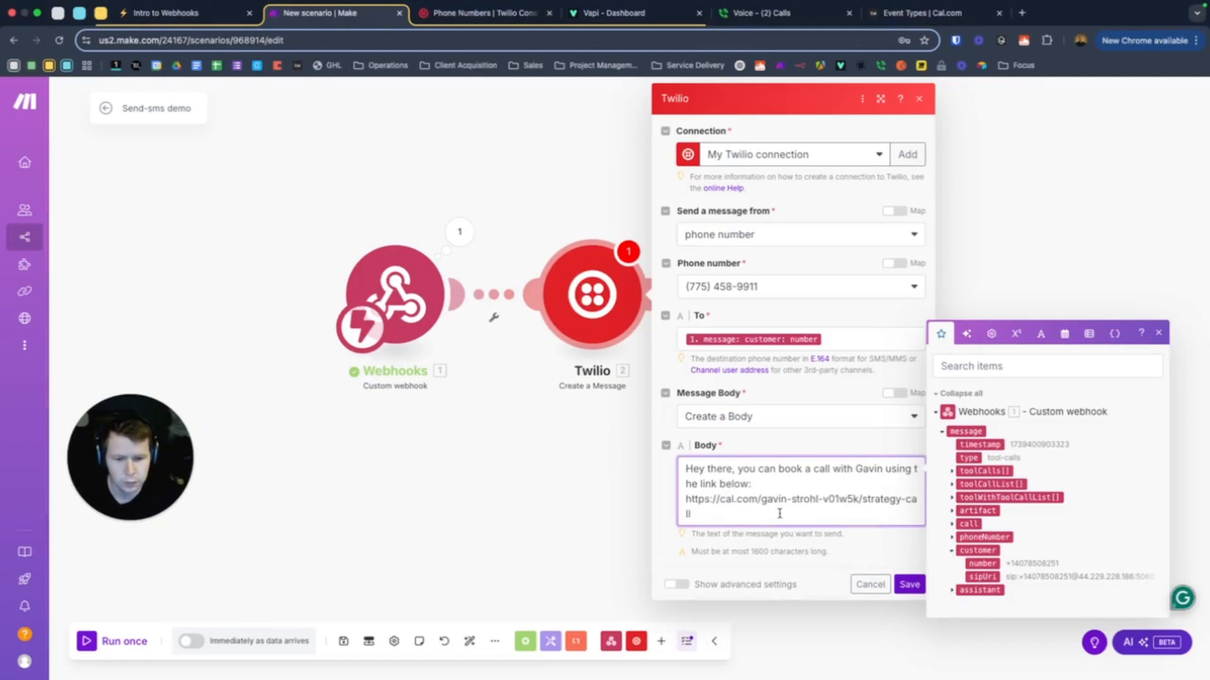
left_click(908, 591)
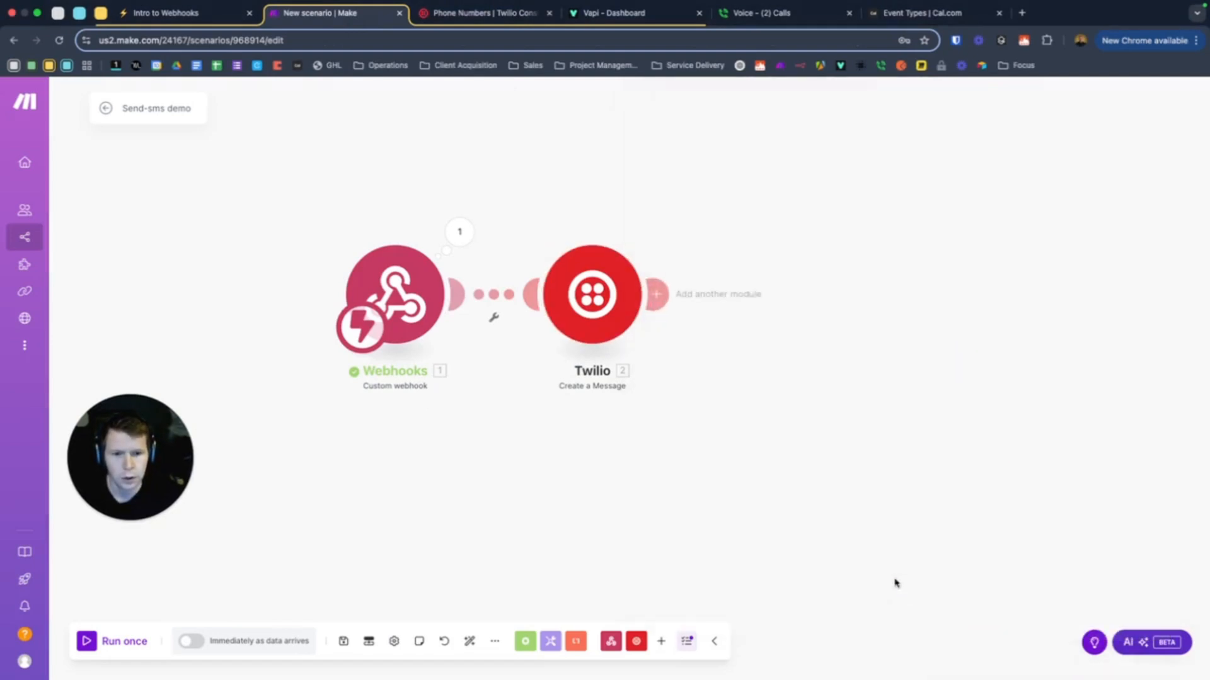
Reposition the Twilio module on the canvas and start a single test run
left_click_drag(591, 305, 754, 301)
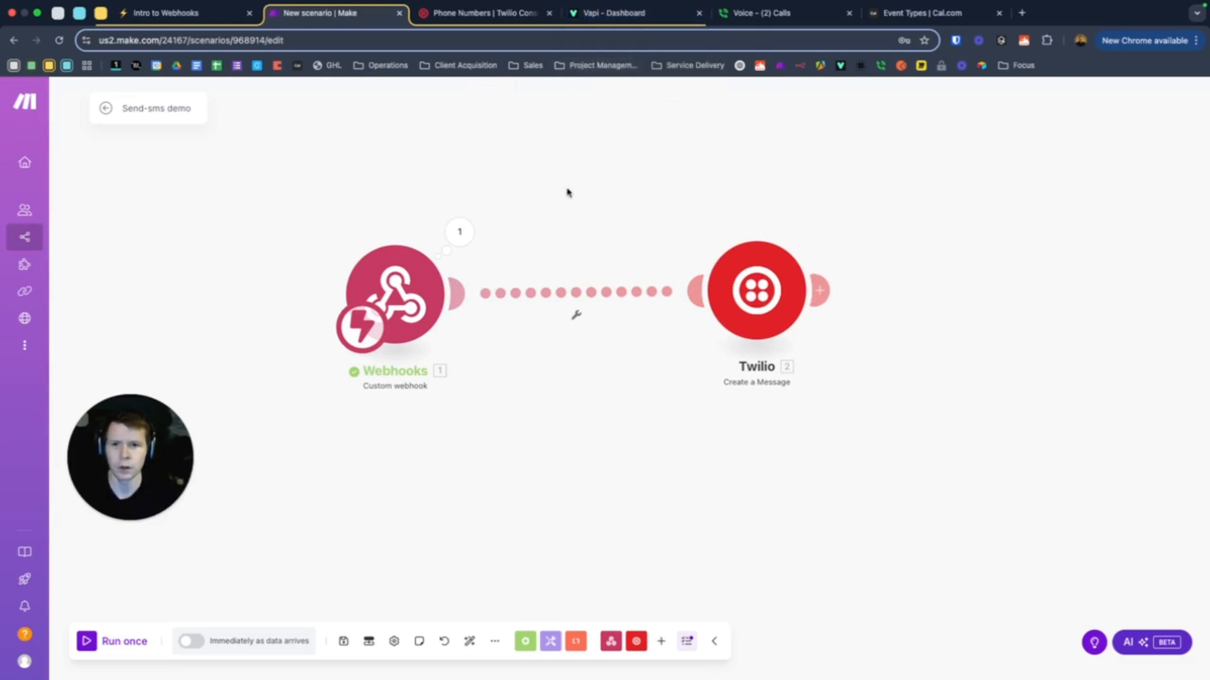
left_click_drag(776, 320, 829, 318)
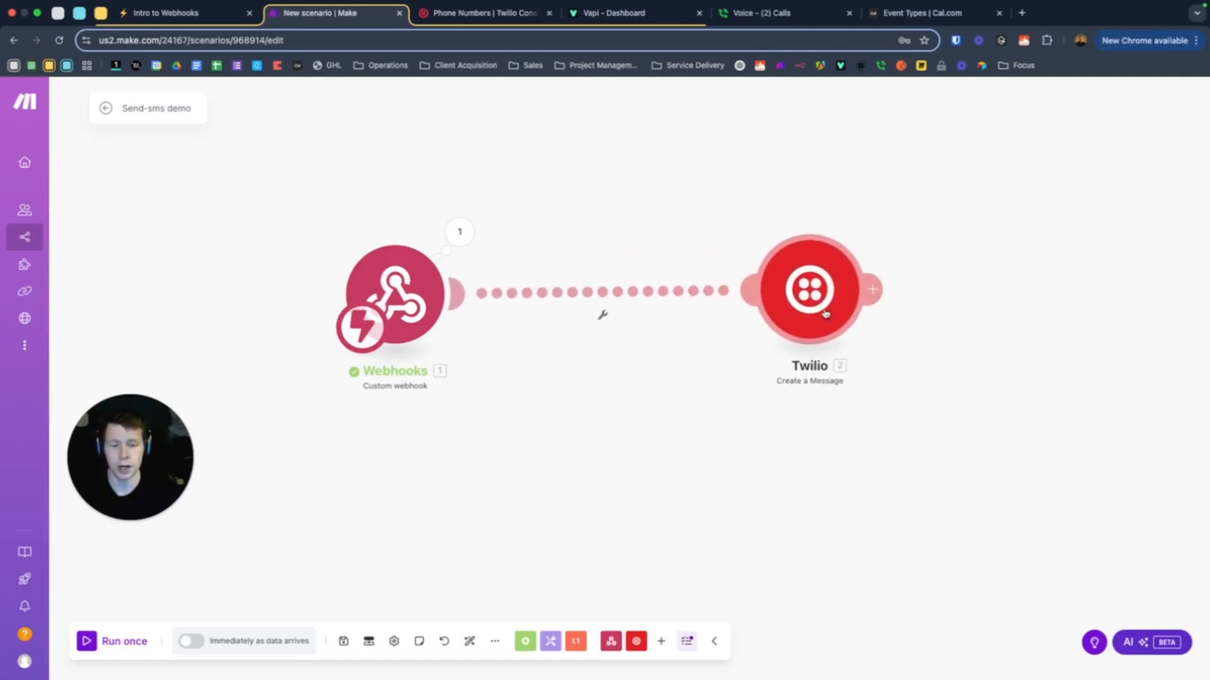
mouse_move(811, 271)
left_mouse_down()
mouse_move(797, 210)
mouse_move(807, 278)
left_mouse_up()
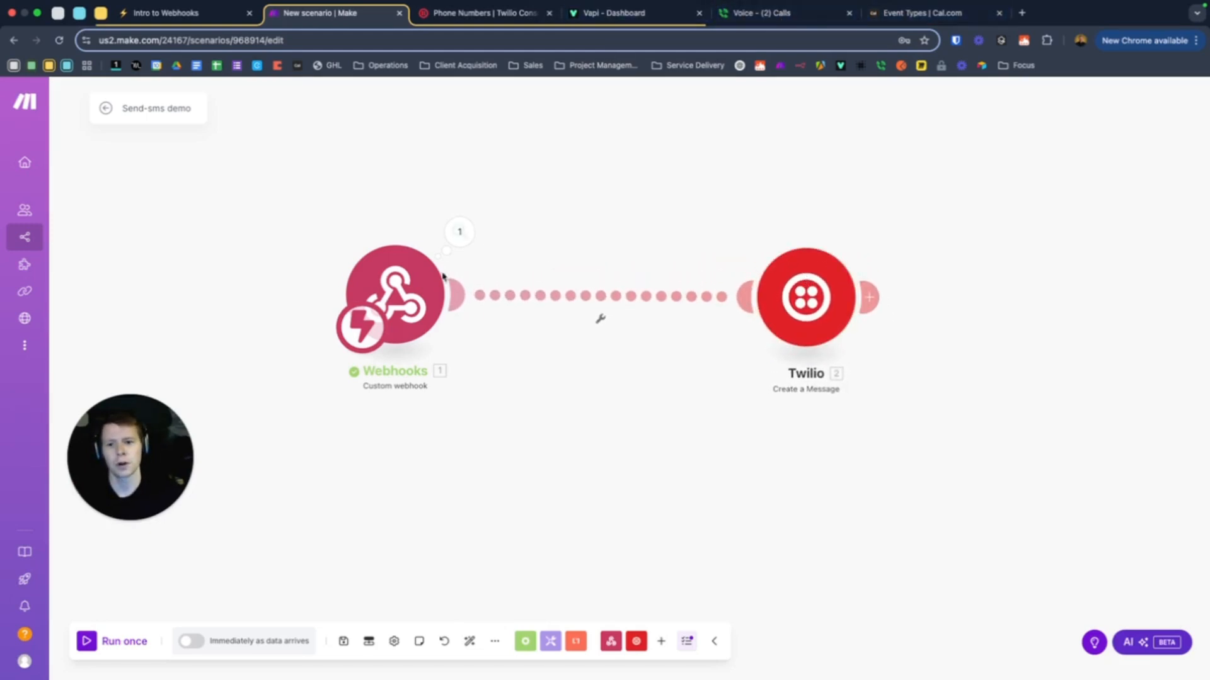
left_click(87, 642)
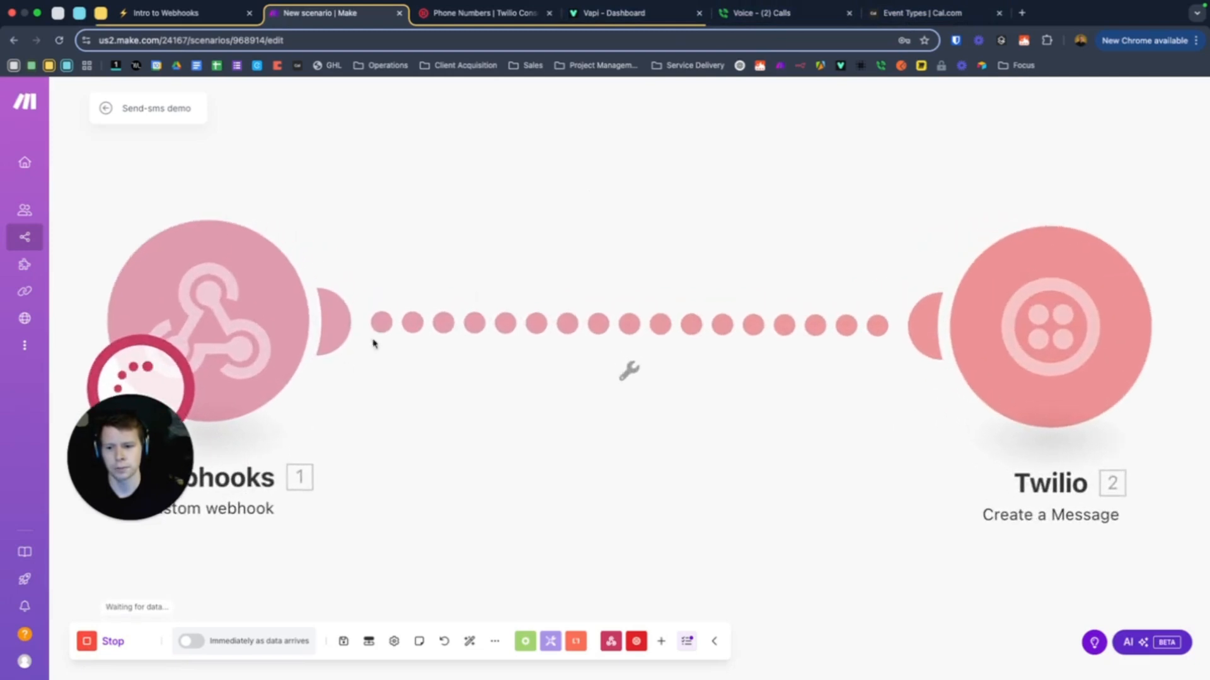
Call the voice assistant's number from Google Voice while the Make run waits for data
left_click(780, 15)
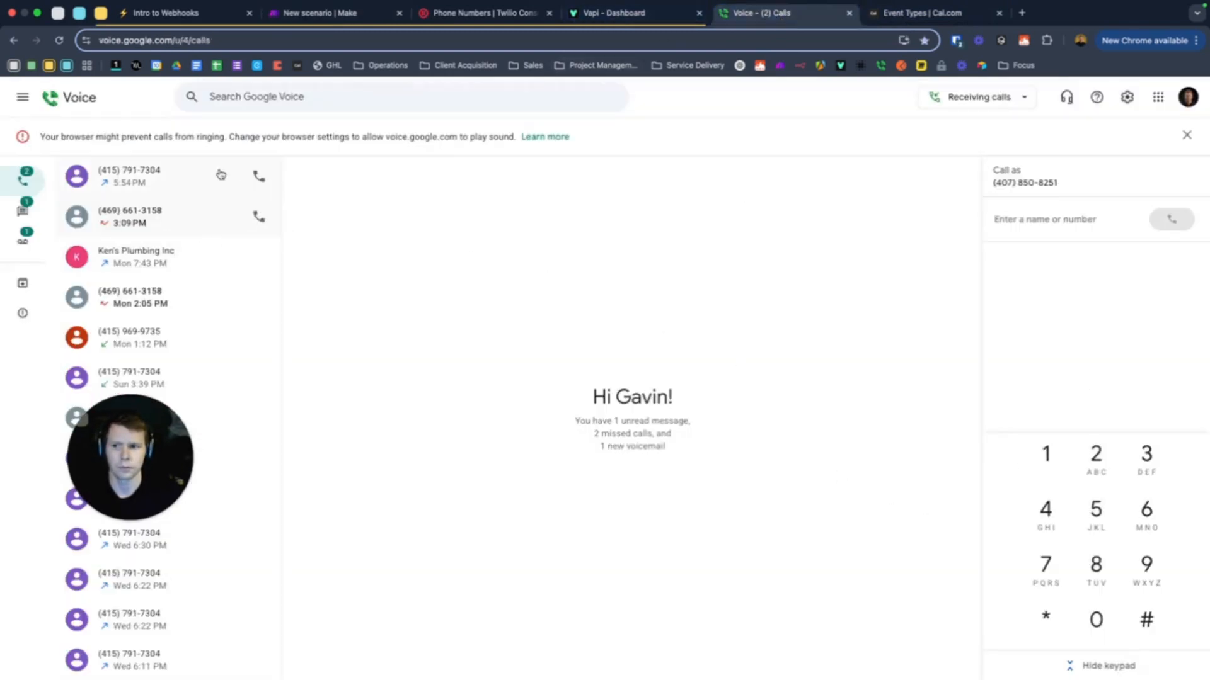
left_click(259, 176)
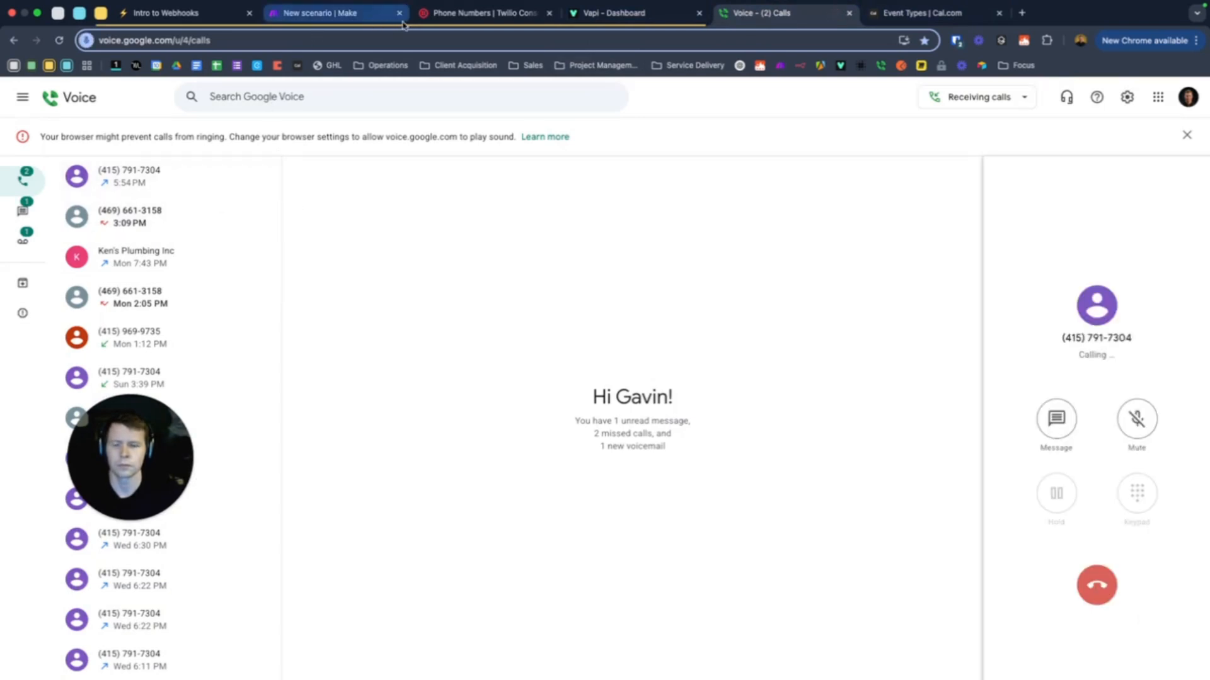
left_click(334, 12)
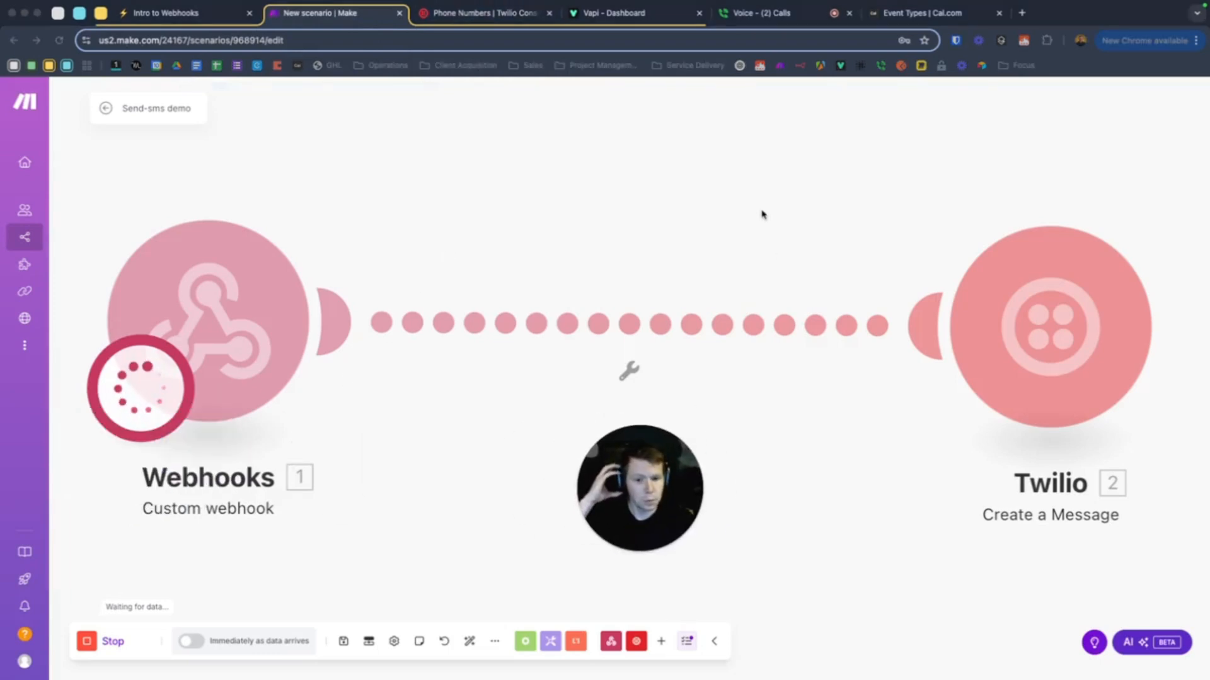
key("XF86AudioRaiseVolume")
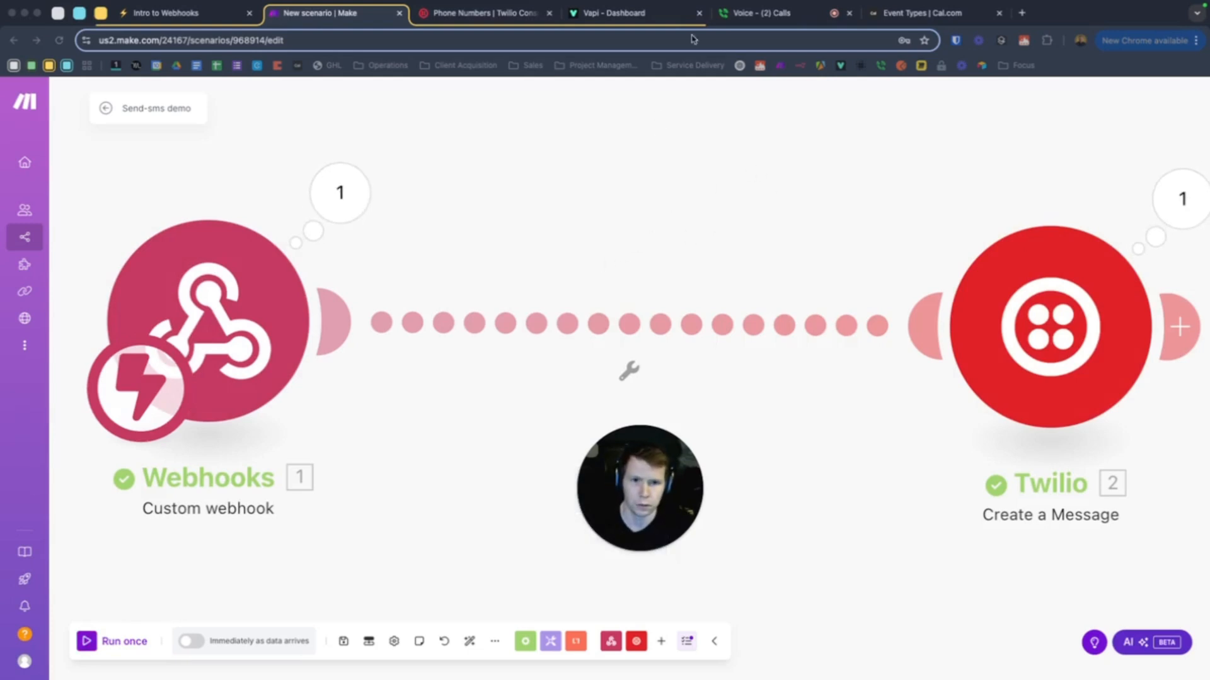
Check Google Voice messages, dismiss the mic notice, and hang up the test call
left_click(763, 14)
left_click(31, 212)
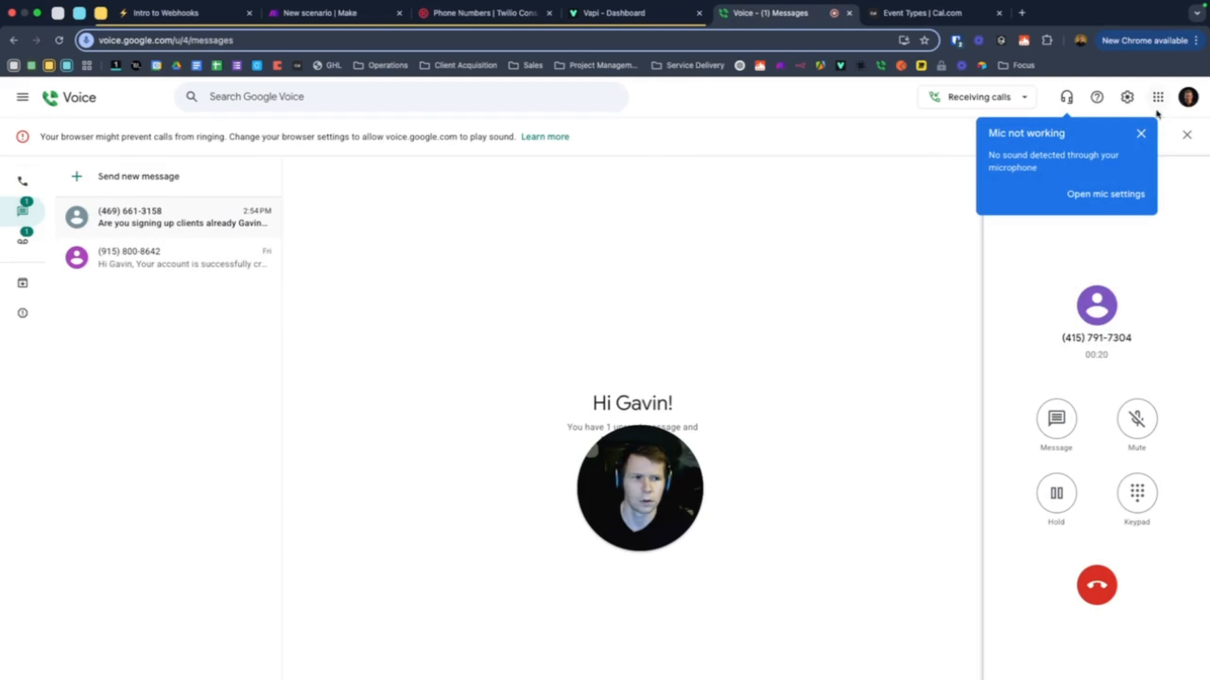
left_click(1141, 134)
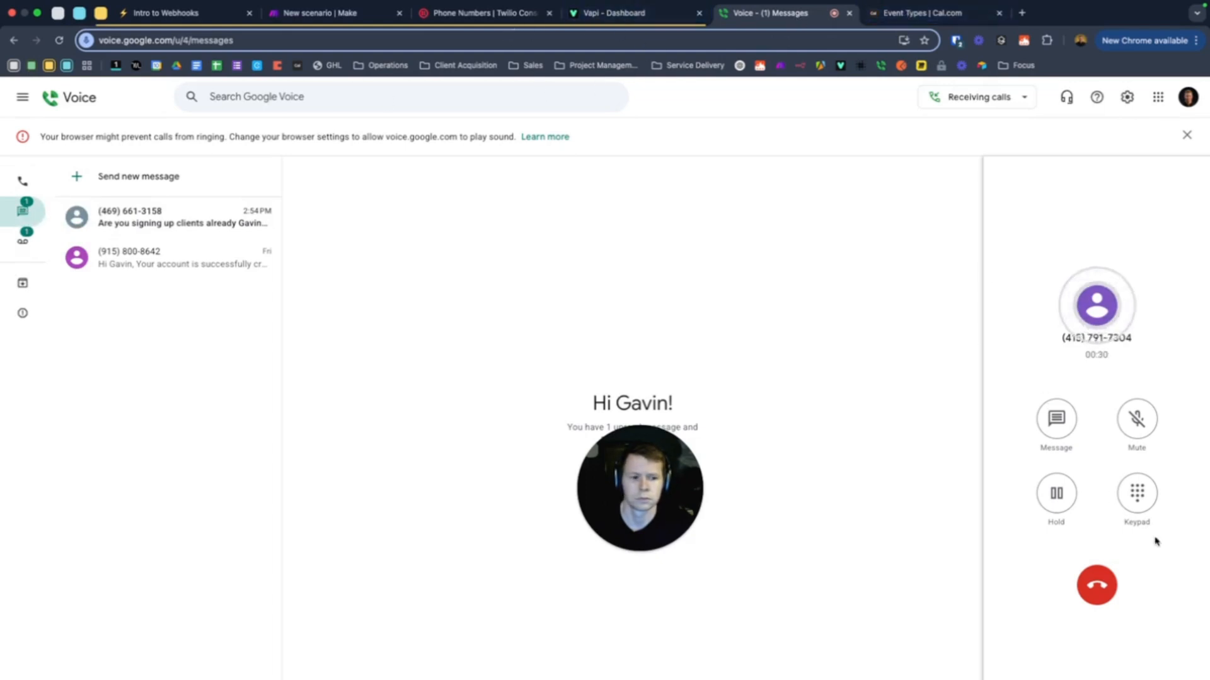
left_click(1096, 585)
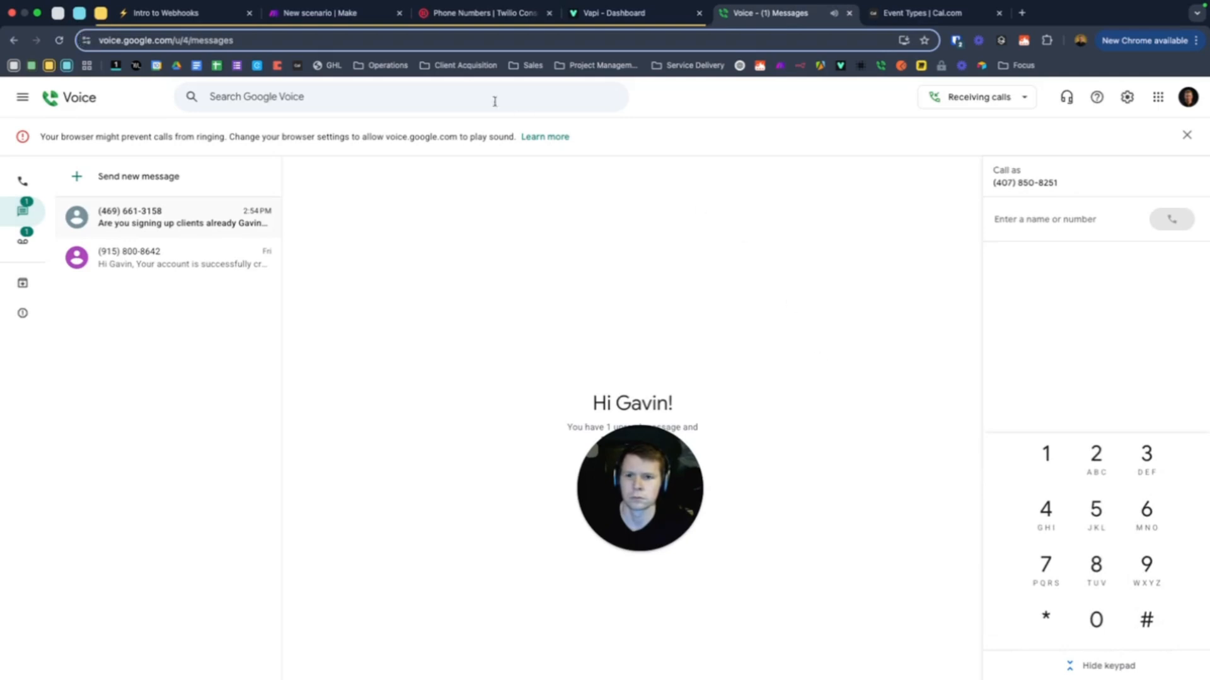
left_click(480, 15)
left_click_drag(553, 470, 439, 463)
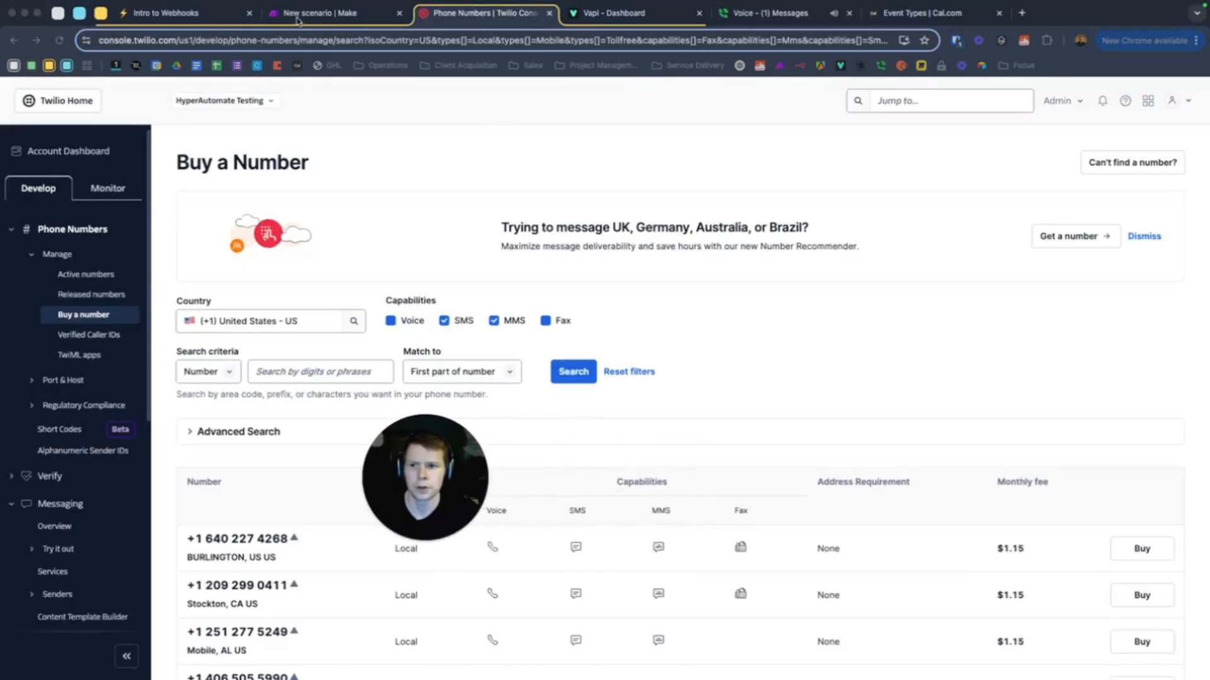
key("super+alt+Left")
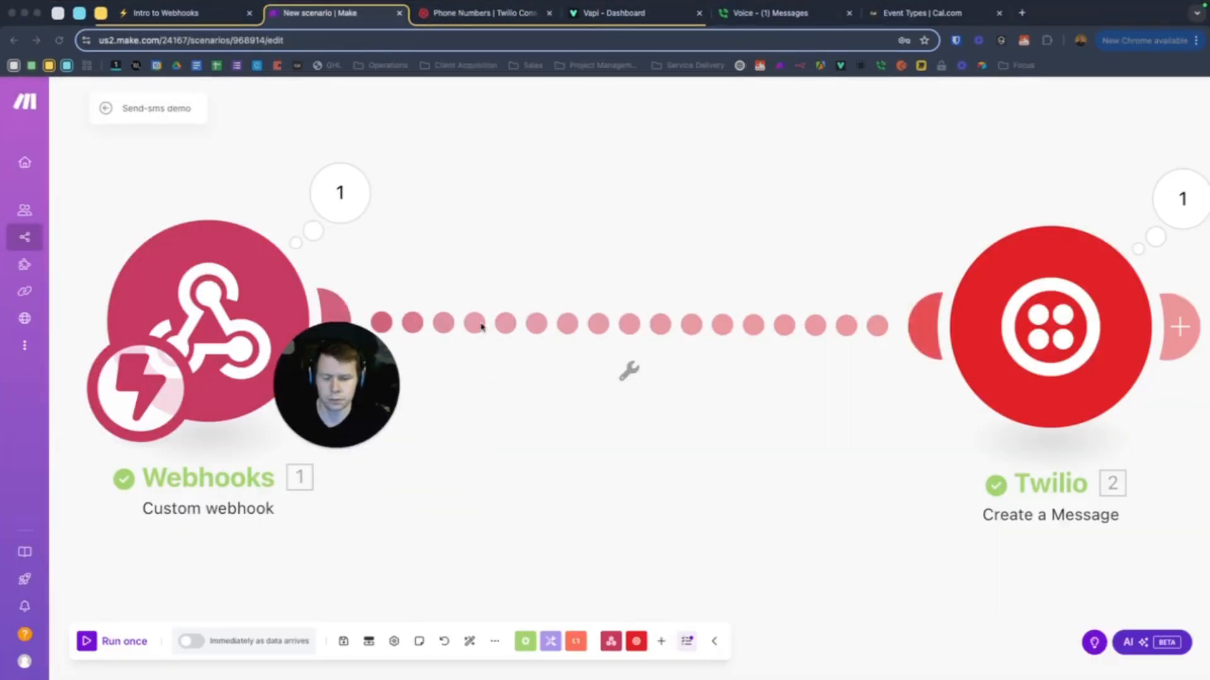
Inspect the Twilio module's run output, expanding its Subresource URIs
scroll(649, 343, "down", 5)
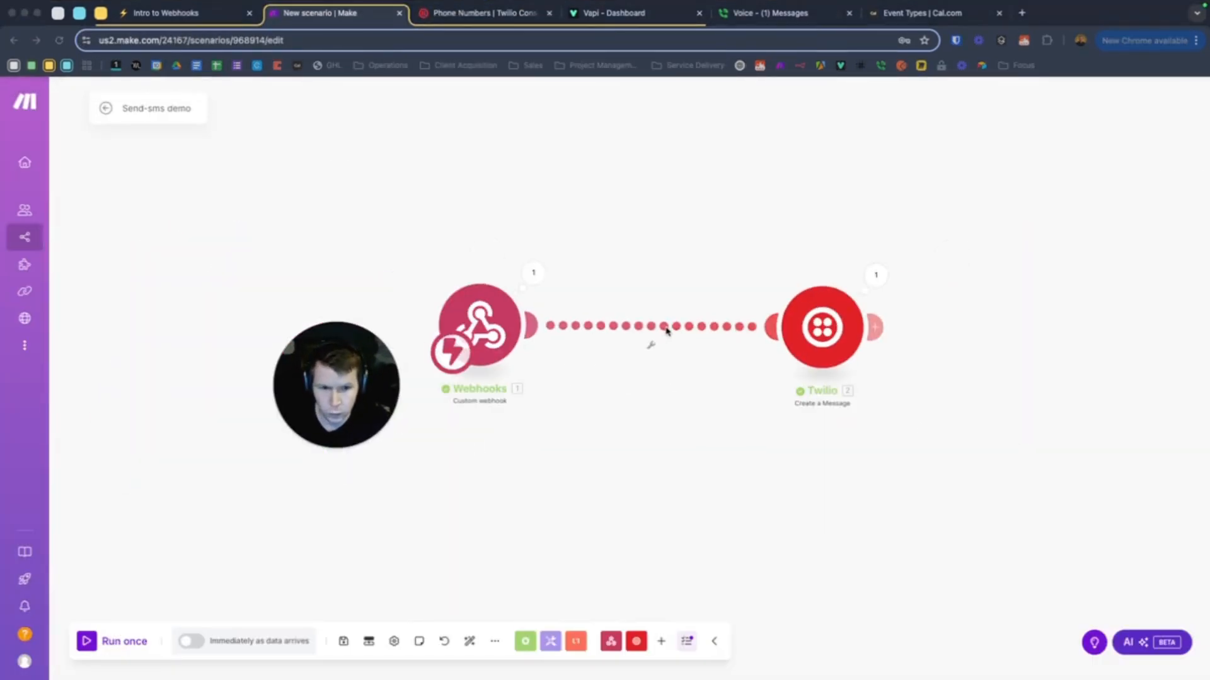
left_click(877, 276)
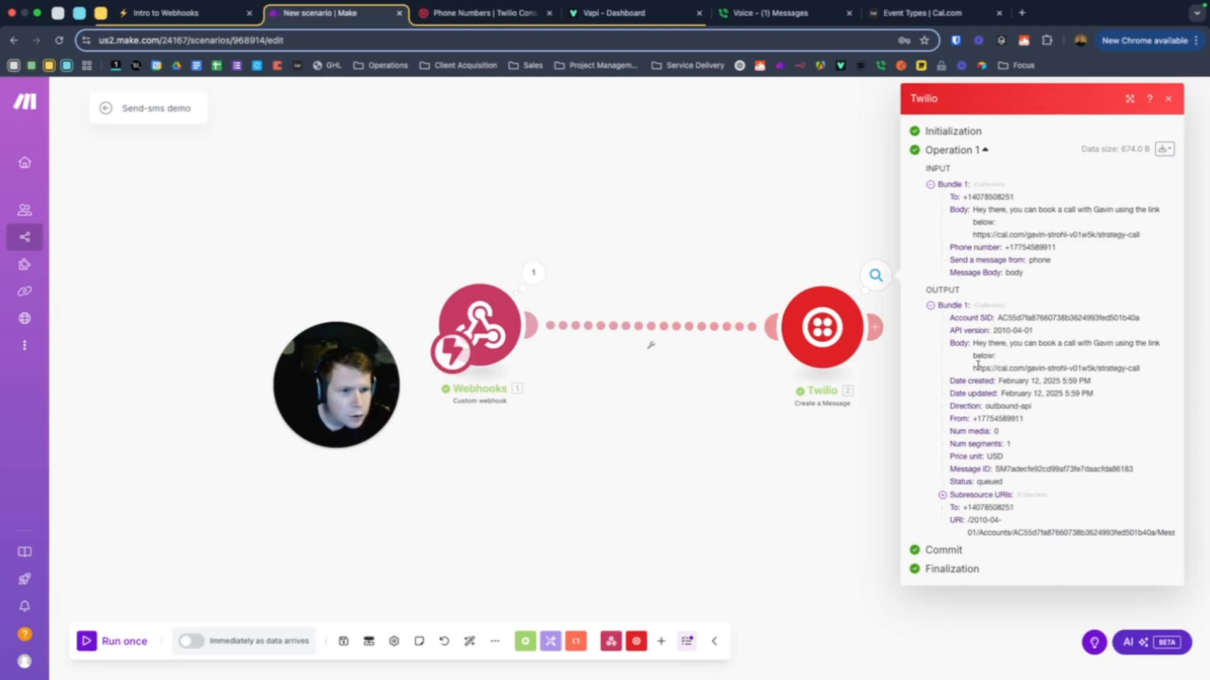
left_click(943, 495)
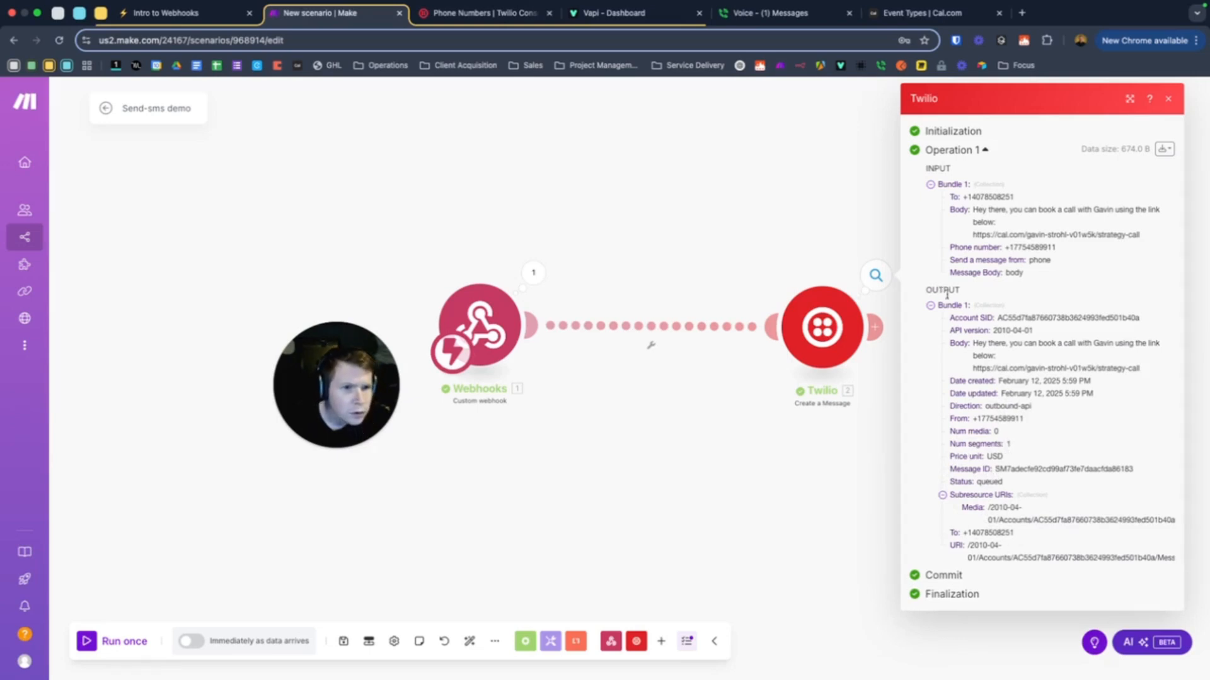
left_click(482, 12)
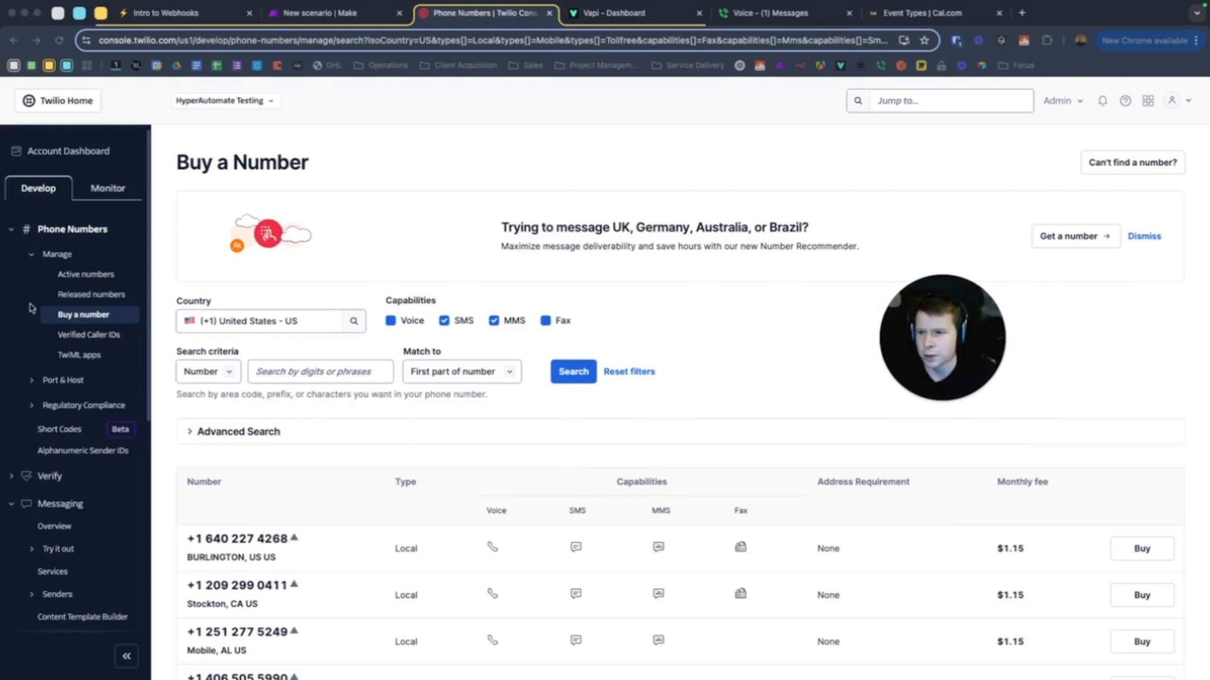
Go to Messaging Overview and open the undelivered message's log from Recent message logs
scroll(69, 498, "down", 3)
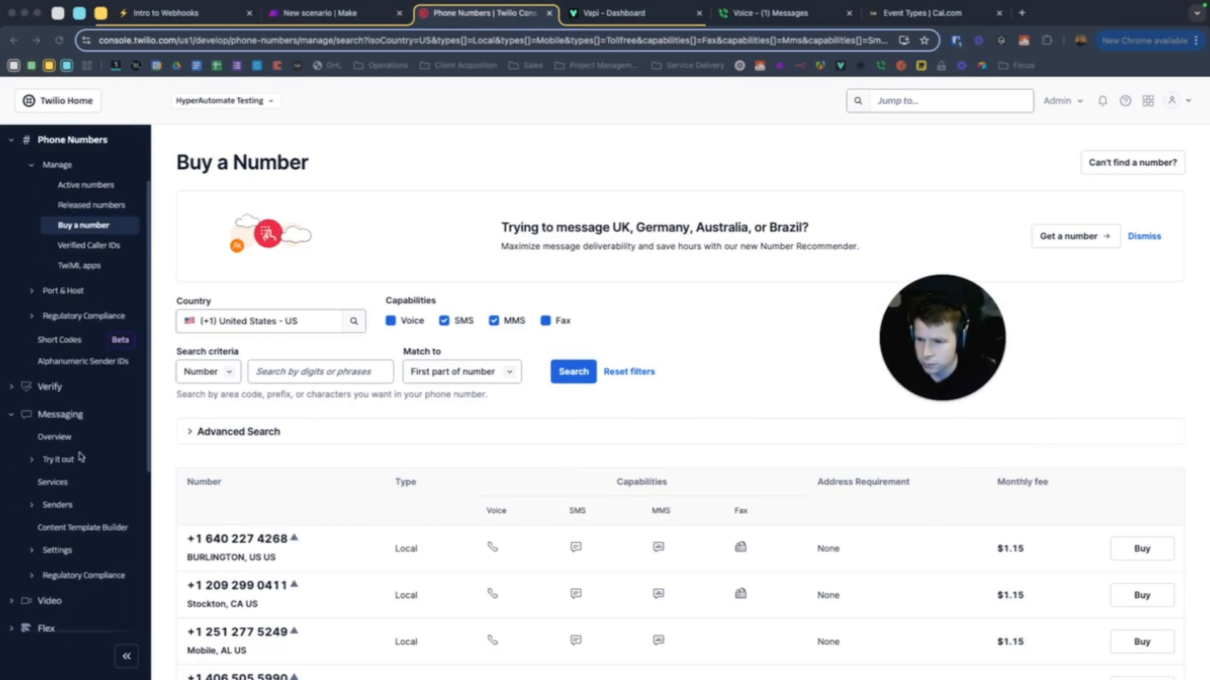
left_click(56, 439)
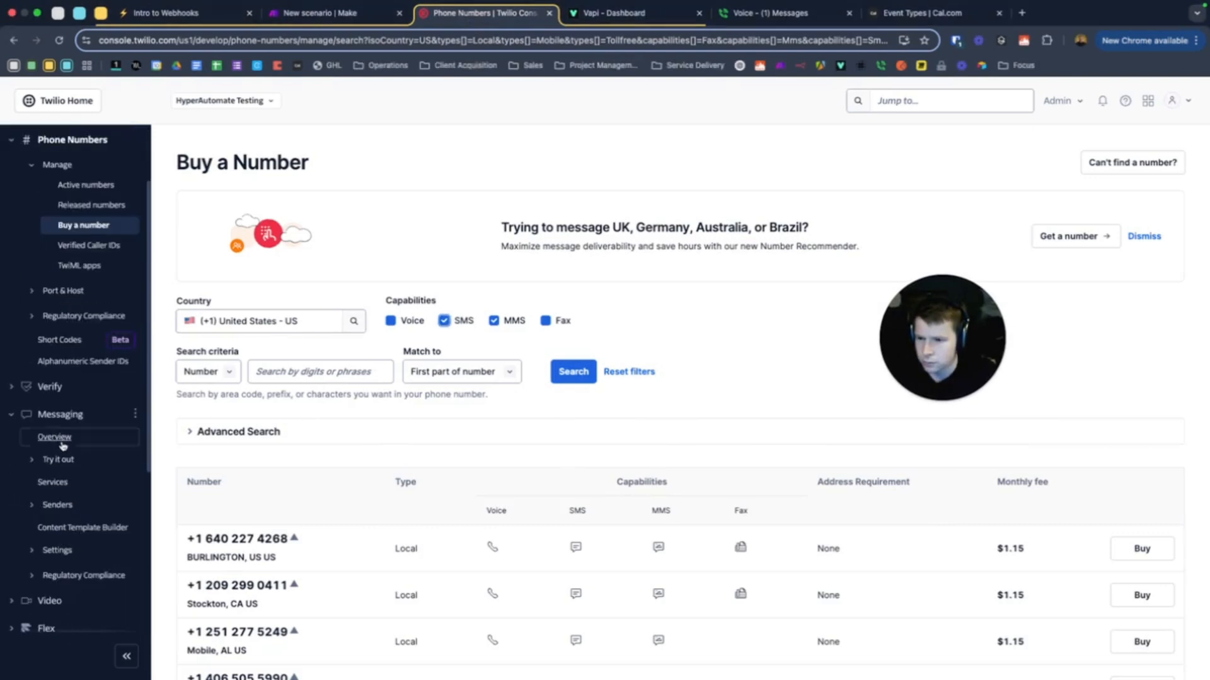
left_click(61, 443)
scroll(419, 410, "down", 3)
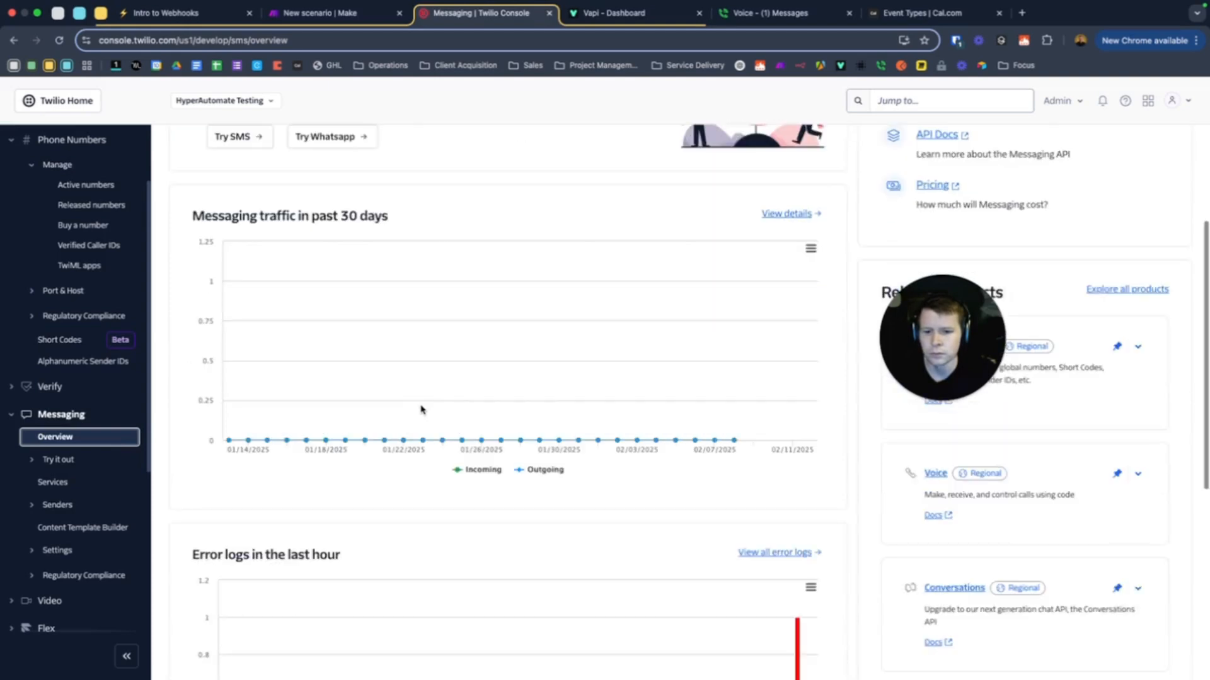
scroll(422, 410, "down", 5)
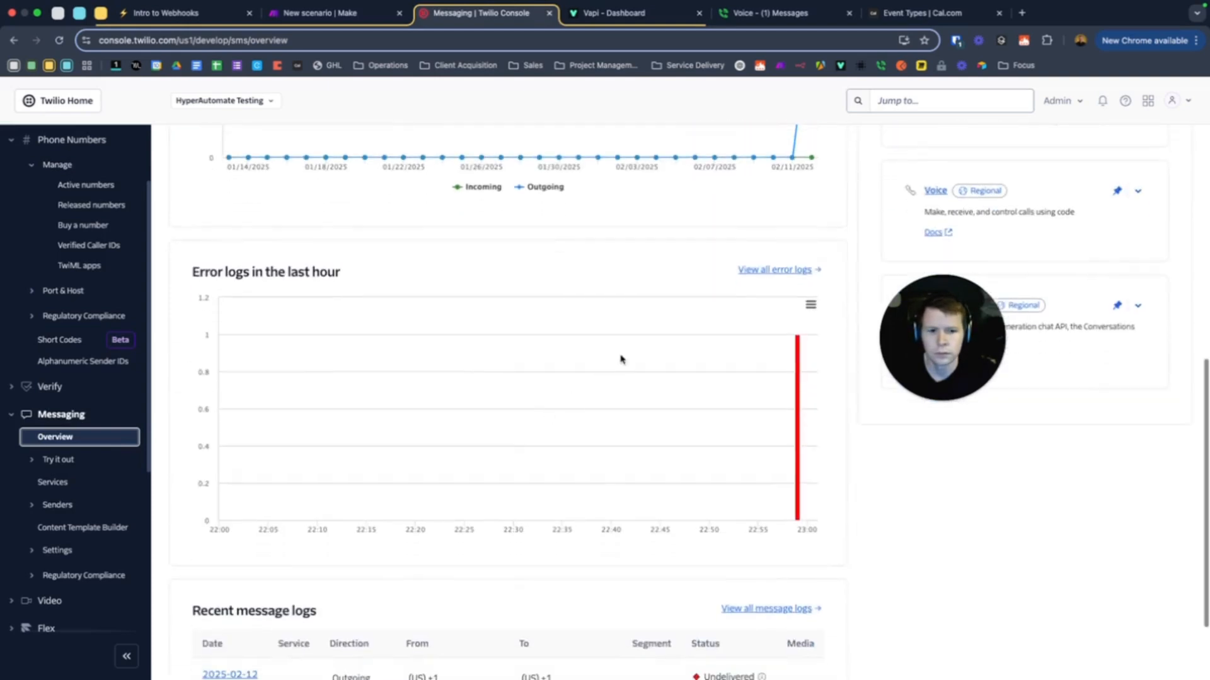
scroll(549, 404, "down", 2)
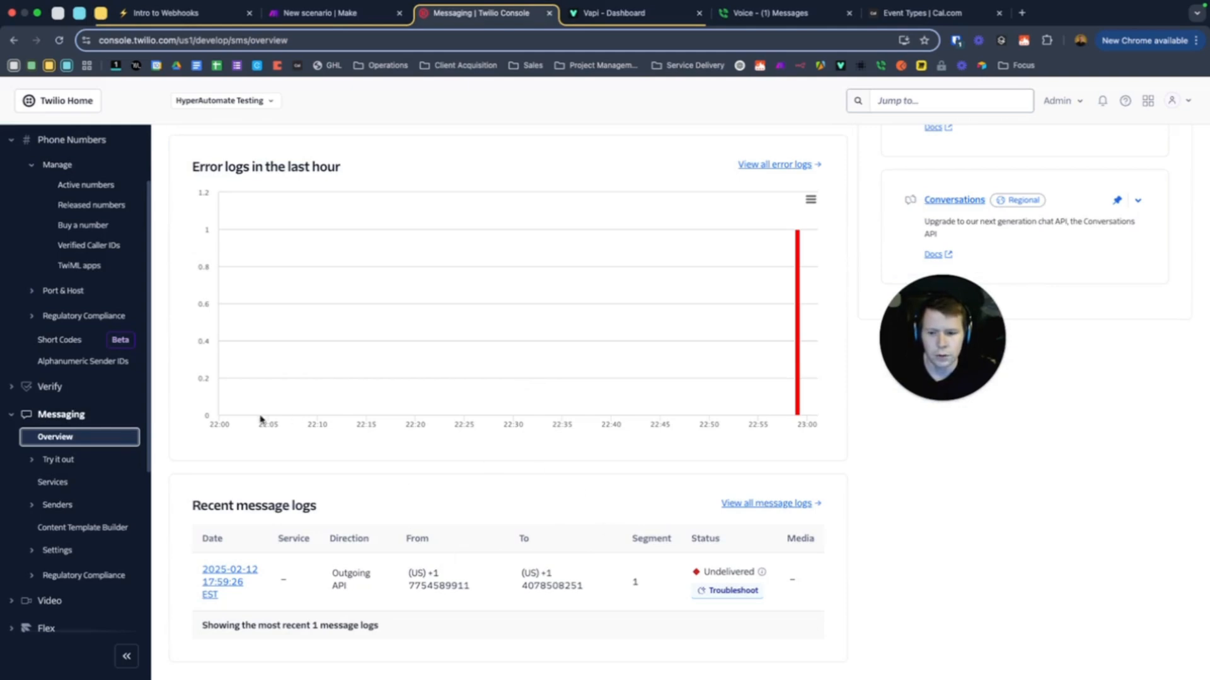
scroll(250, 378, "up", 1)
scroll(505, 427, "up", 5)
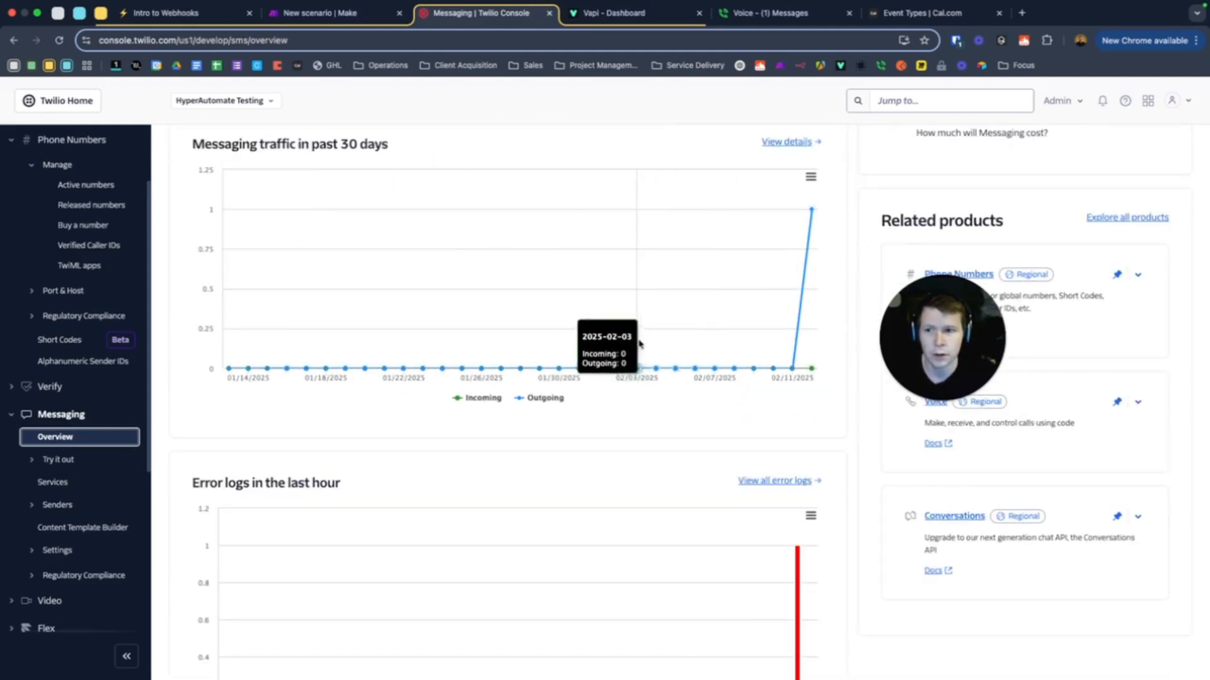
scroll(410, 385, "up", 1)
scroll(607, 378, "down", 5)
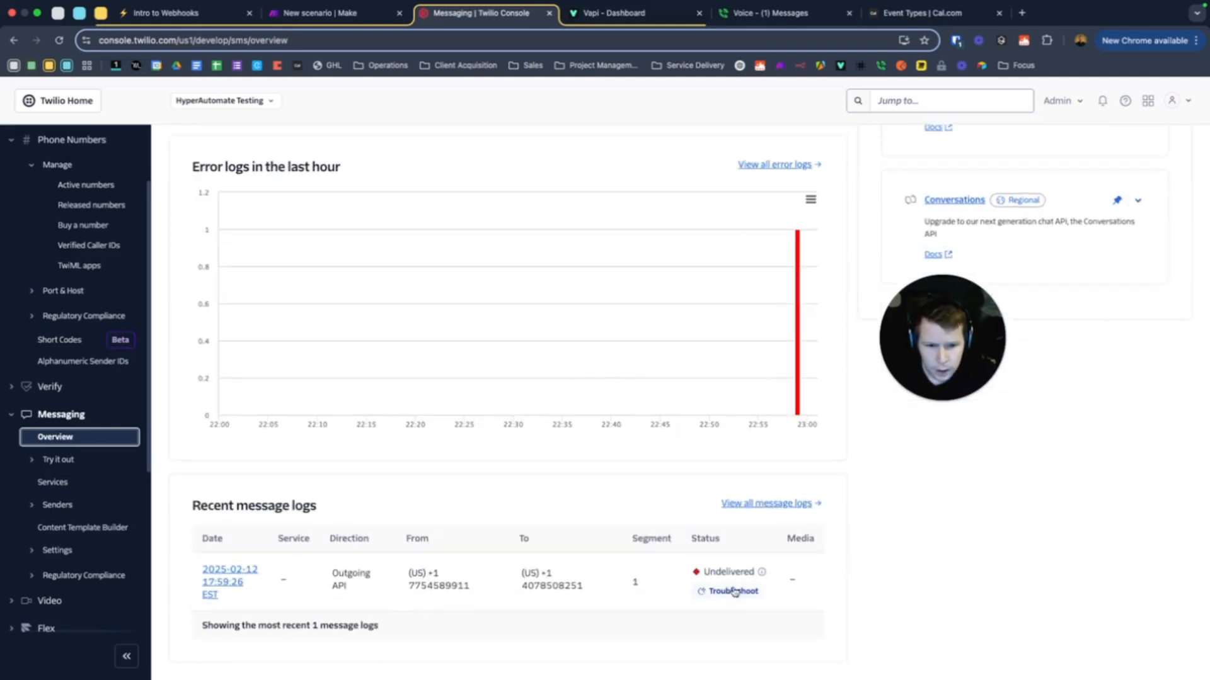
left_click(223, 578)
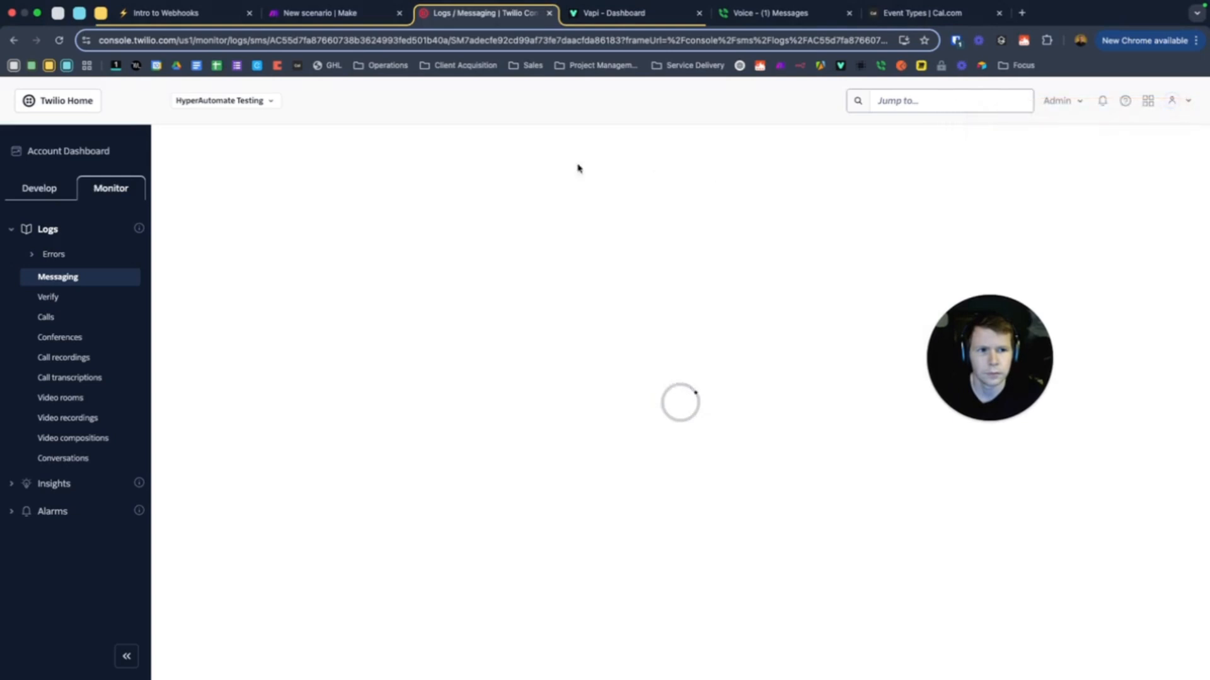
Reload the message log page and review its Message Details and Delivery Steps
left_click(58, 42)
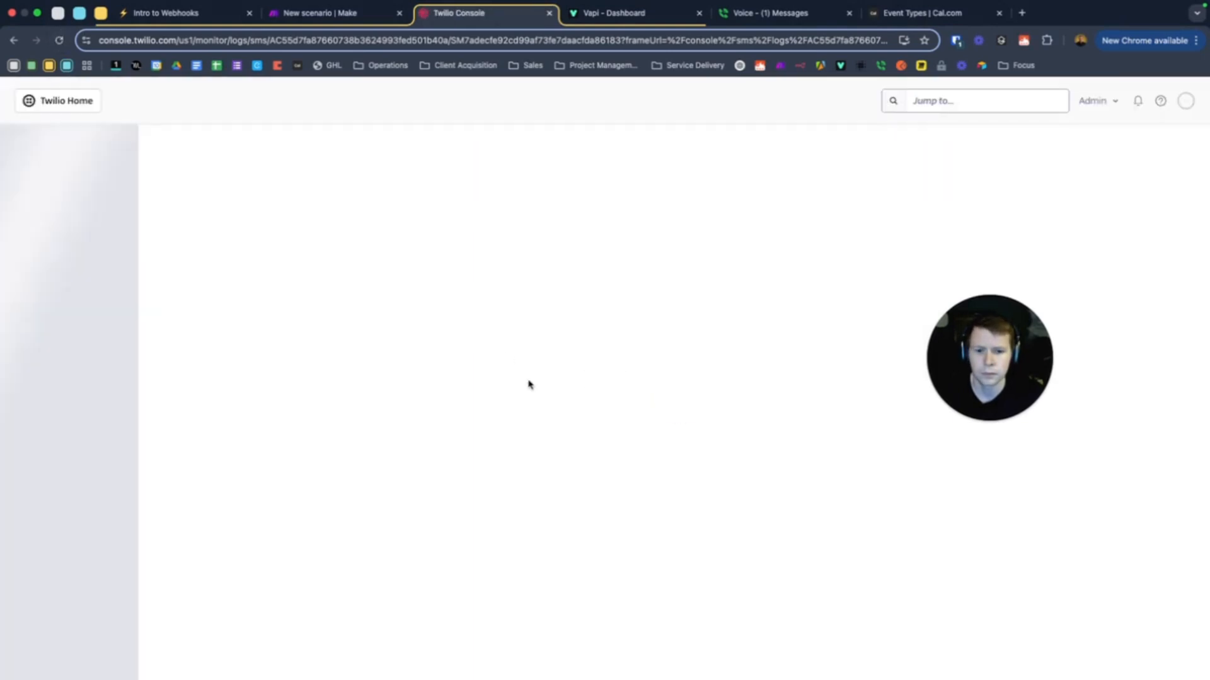
scroll(486, 399, "down", 5)
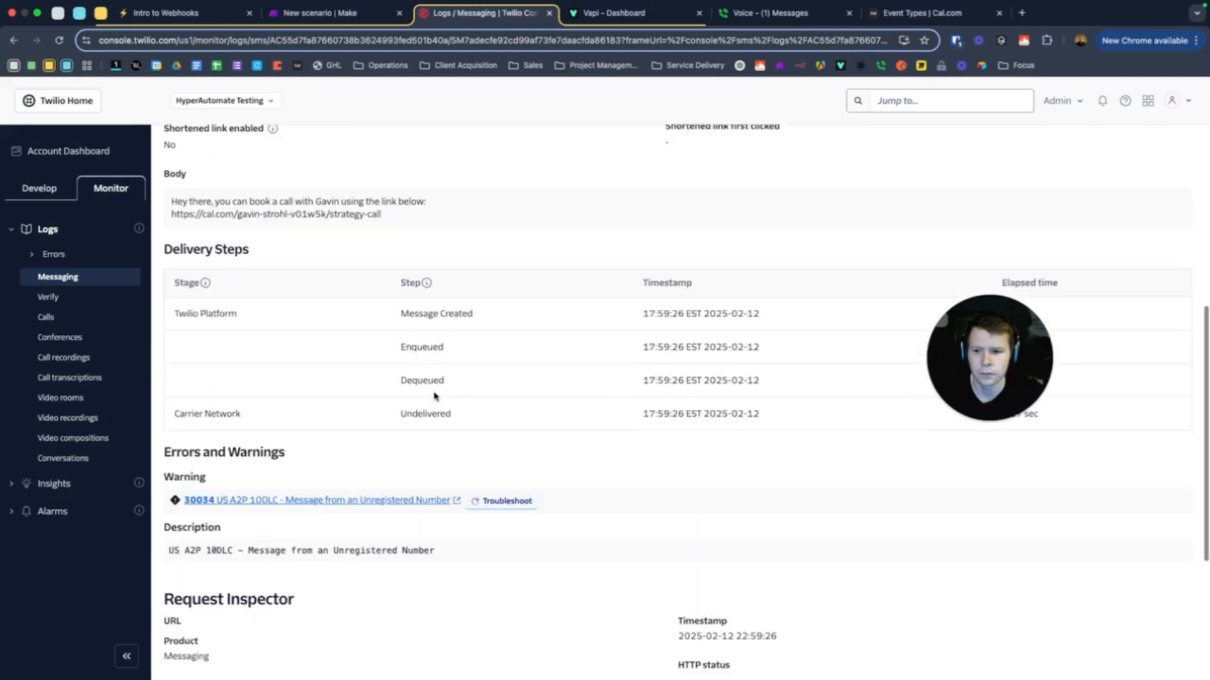
scroll(441, 396, "down", 3)
scroll(433, 396, "up", 2)
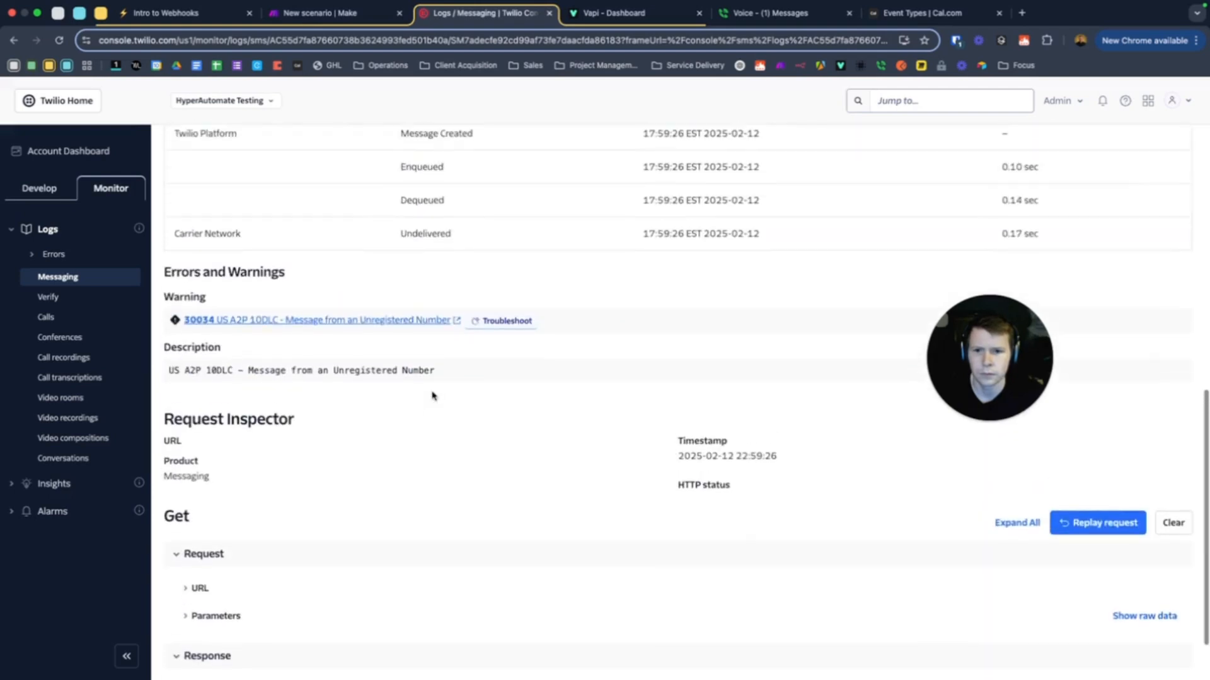
left_click_drag(972, 350, 819, 342)
scroll(573, 381, "down", 2)
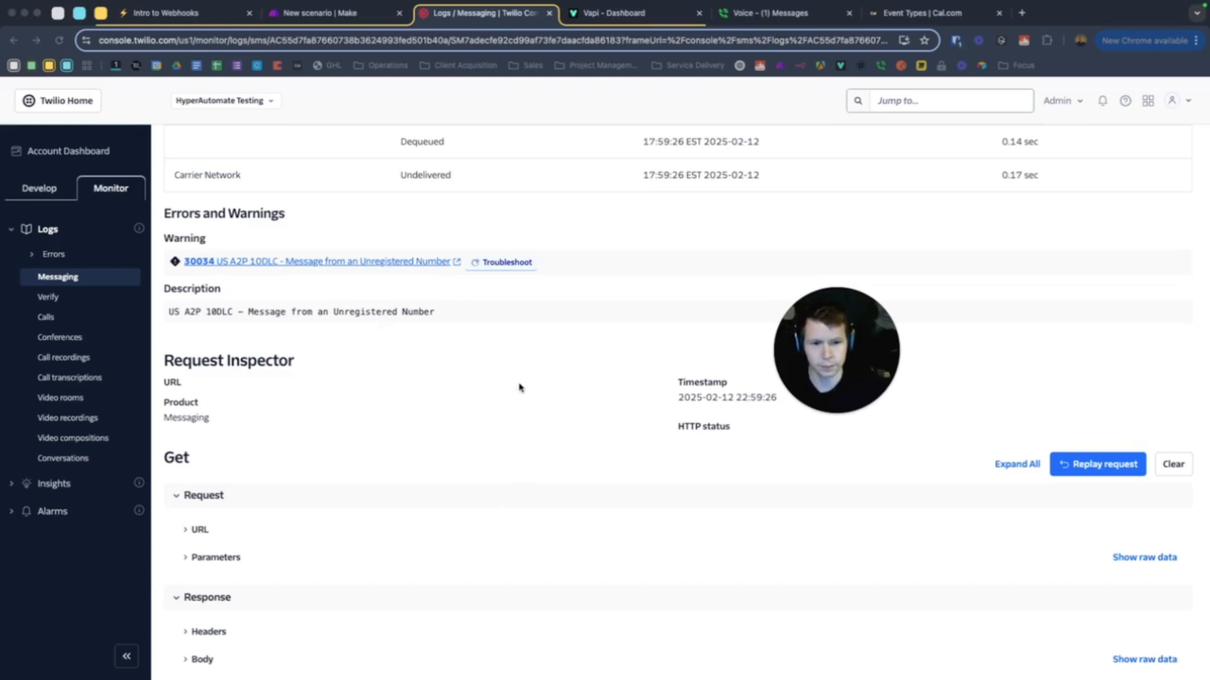
scroll(397, 370, "up", 10)
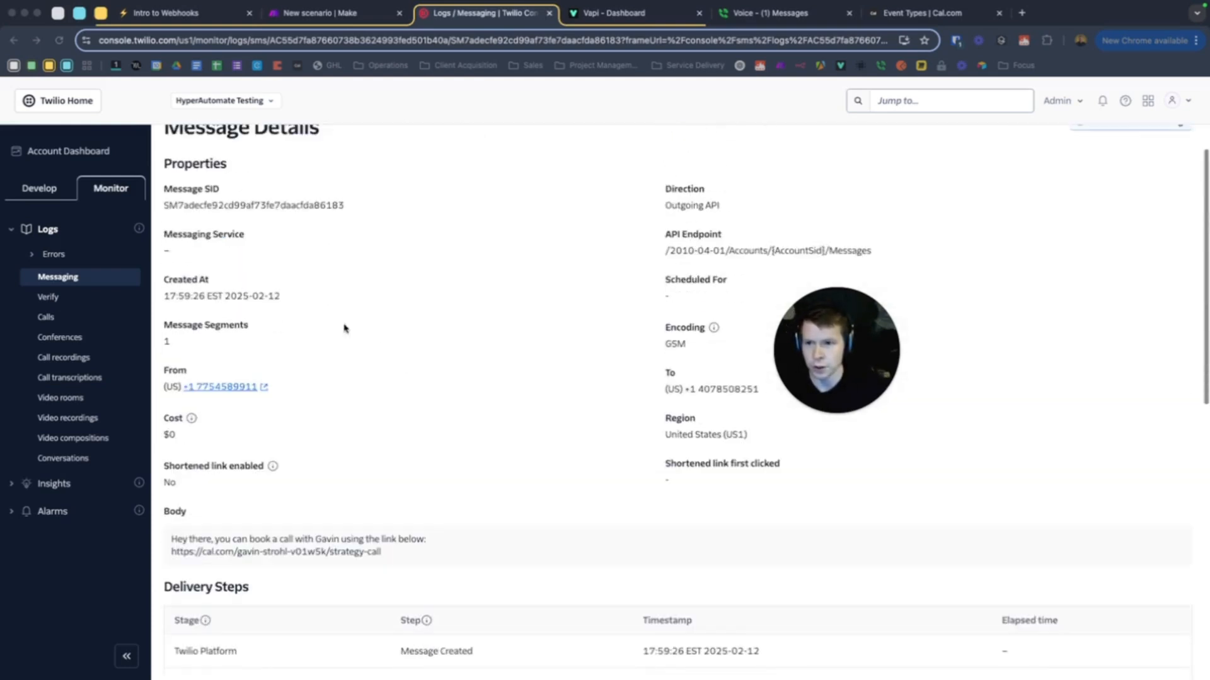
scroll(441, 377, "down", 3)
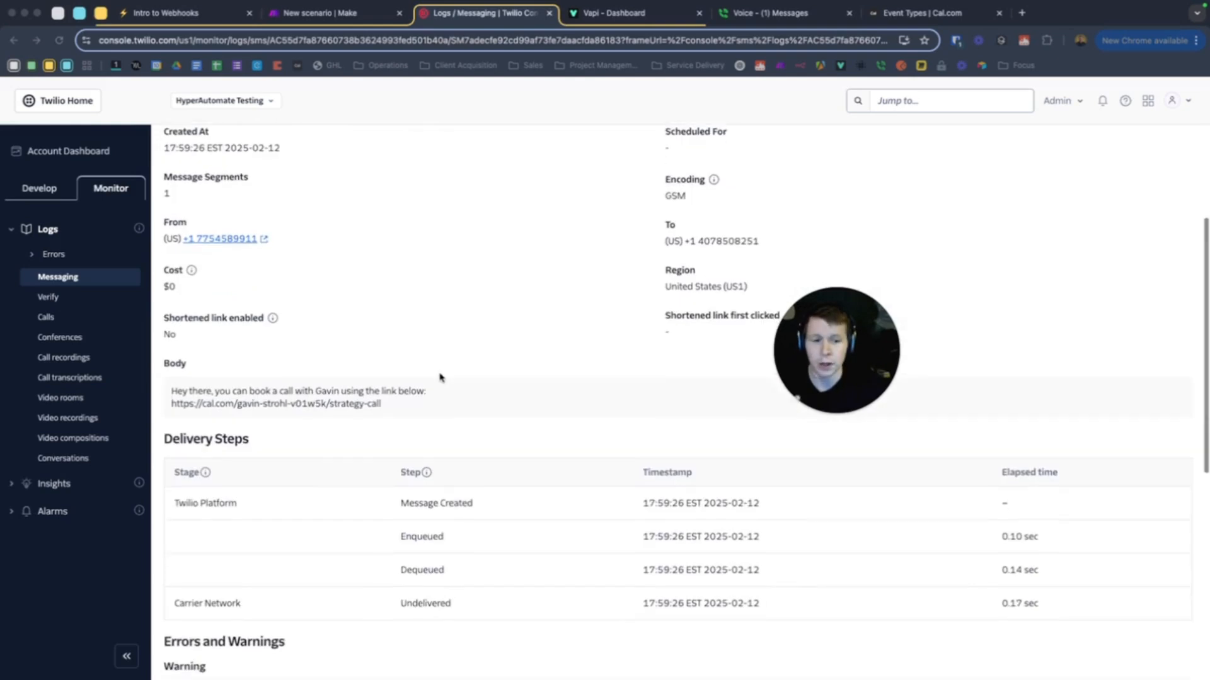
left_click_drag(824, 365, 1043, 343)
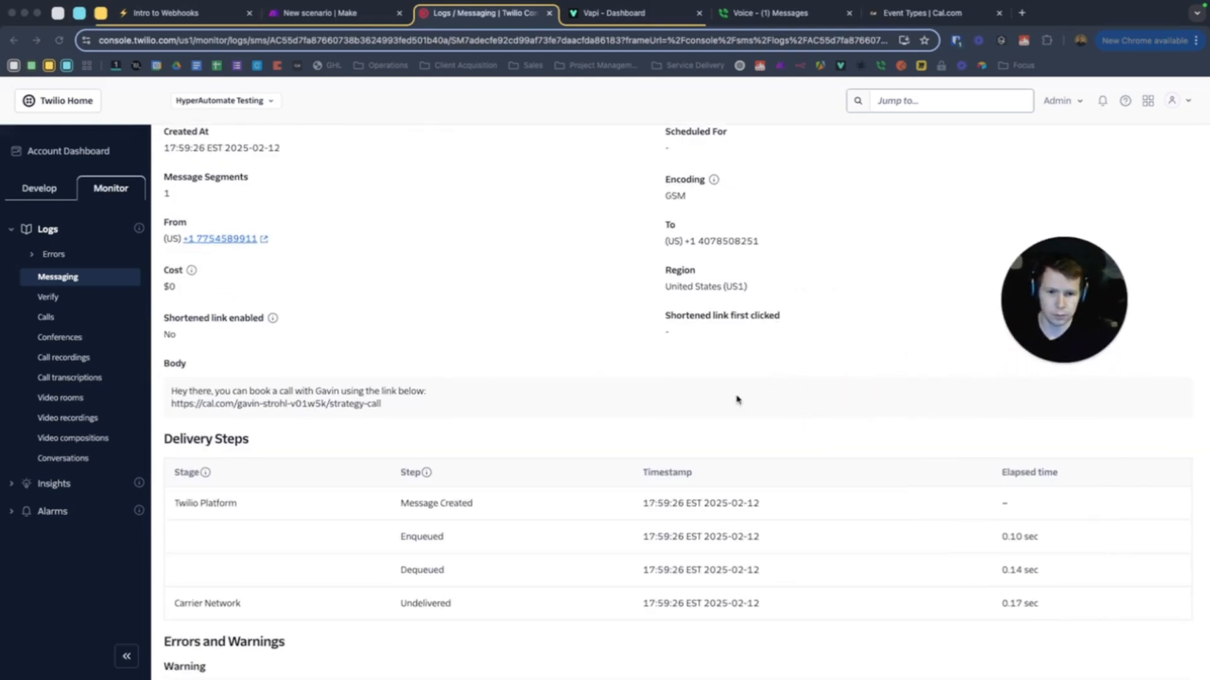
Review the Errors and Warnings section and open the explanation for warning 30034
scroll(765, 394, "down", 7)
scroll(719, 400, "up", 4)
scroll(667, 422, "down", 4)
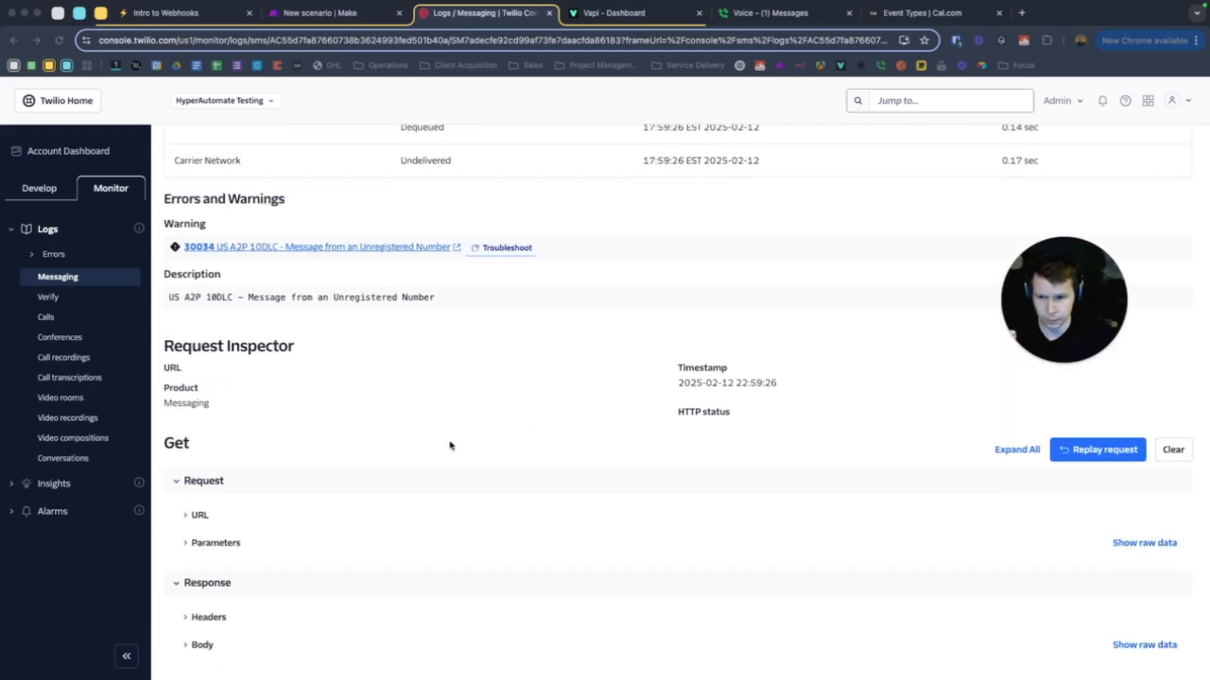
scroll(430, 435, "up", 3)
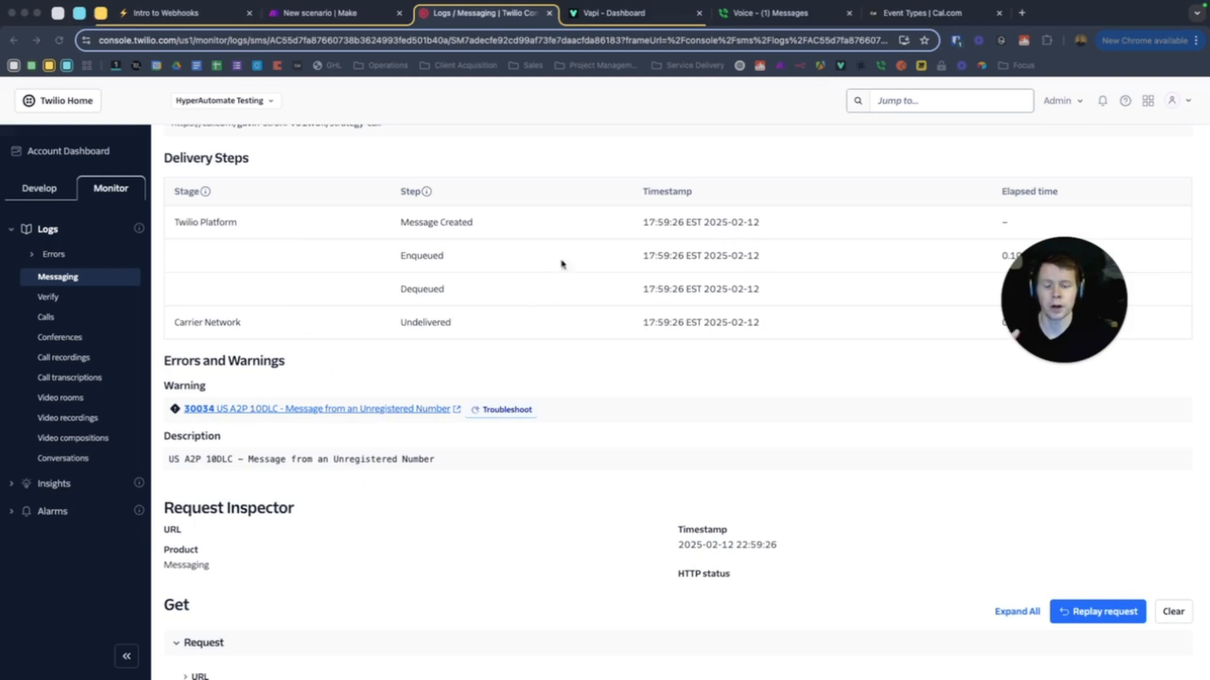
scroll(483, 402, "up", 8)
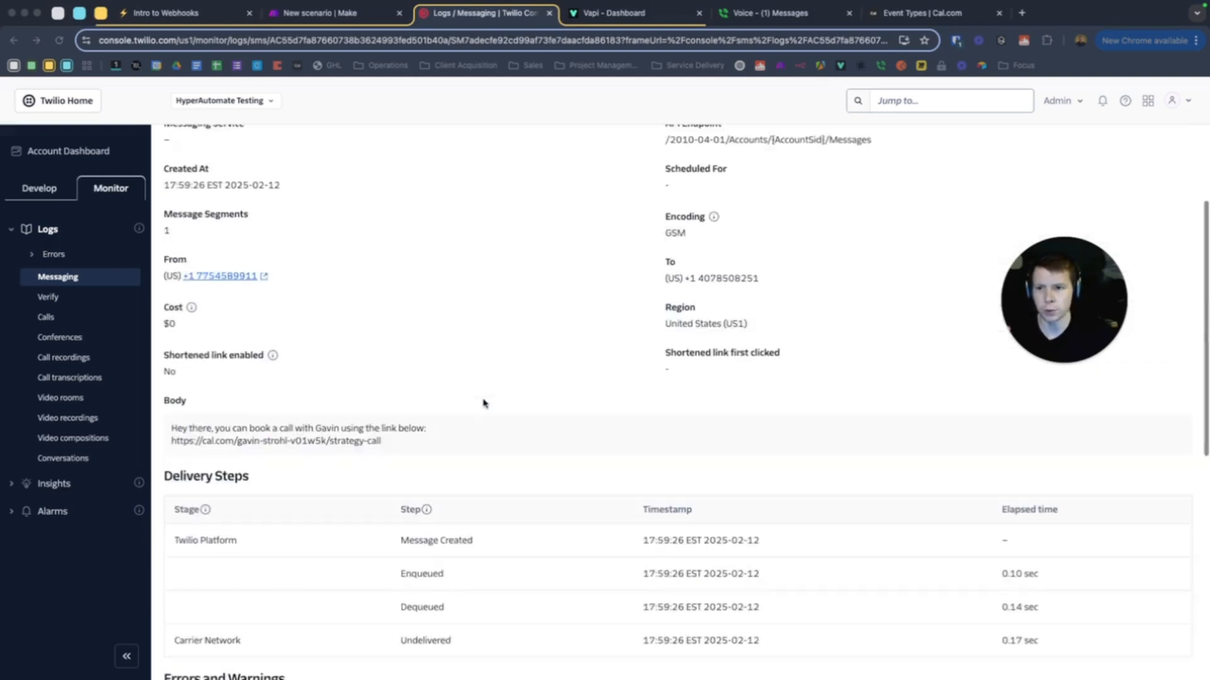
scroll(447, 395, "down", 1)
scroll(447, 396, "down", 10)
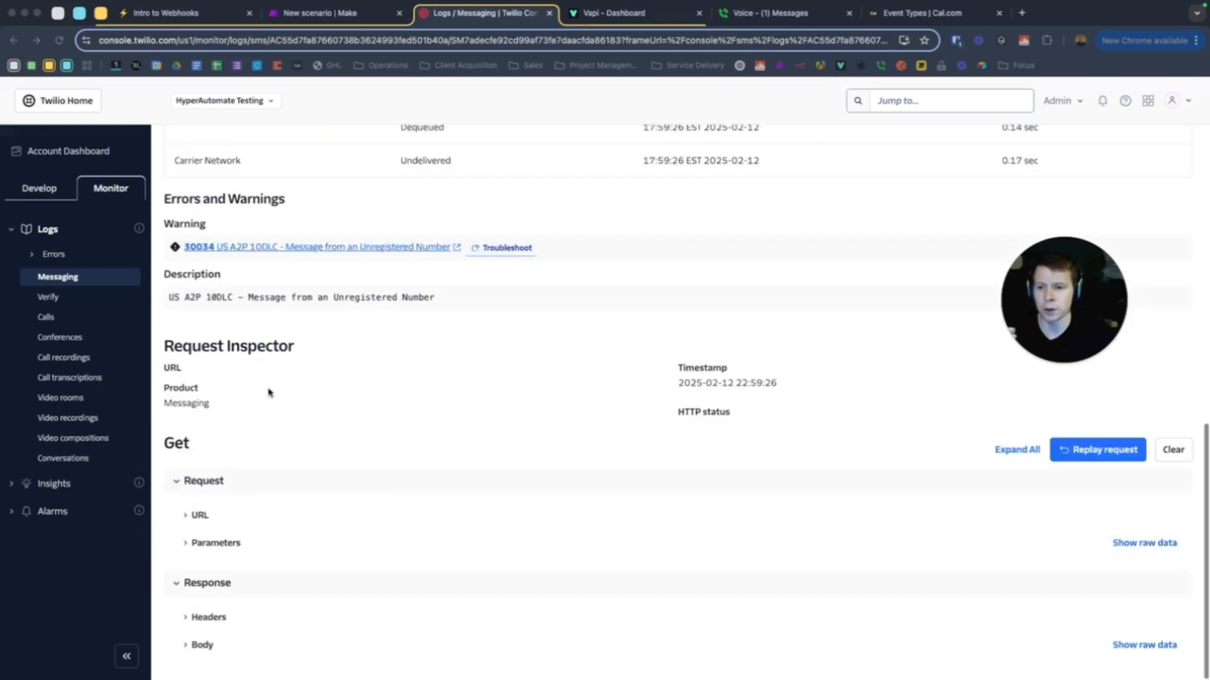
scroll(427, 309, "up", 1)
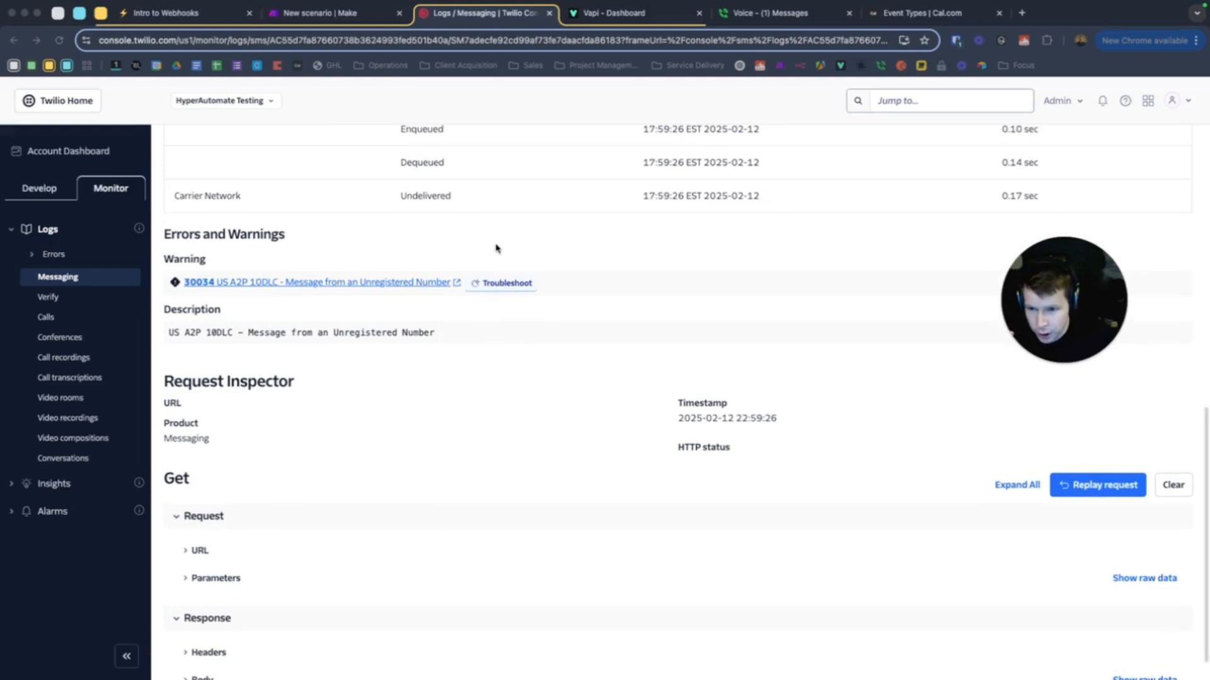
scroll(306, 375, "up", 1)
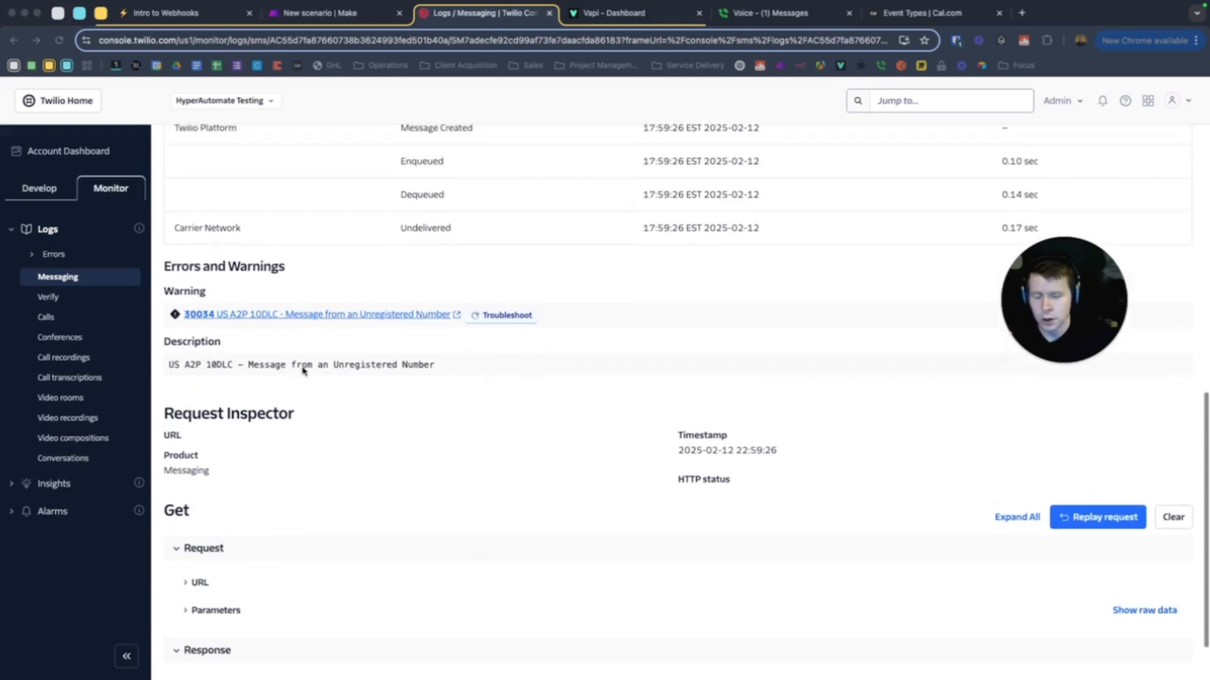
scroll(417, 382, "up", 5)
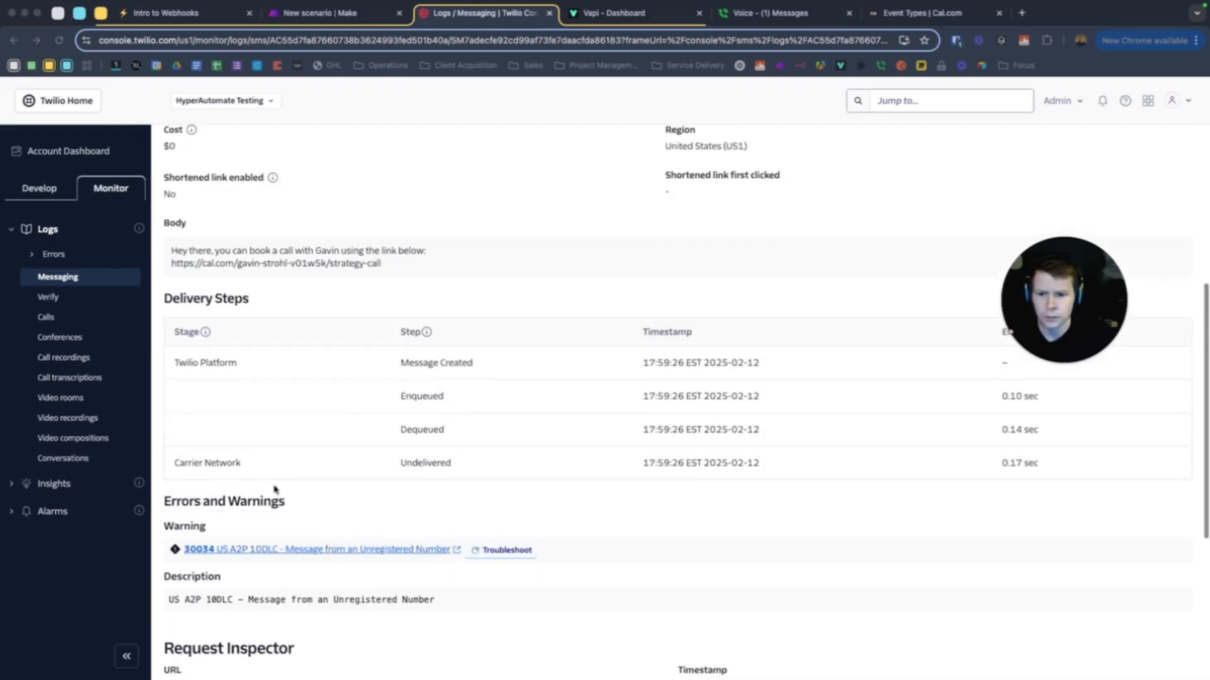
left_click(317, 550)
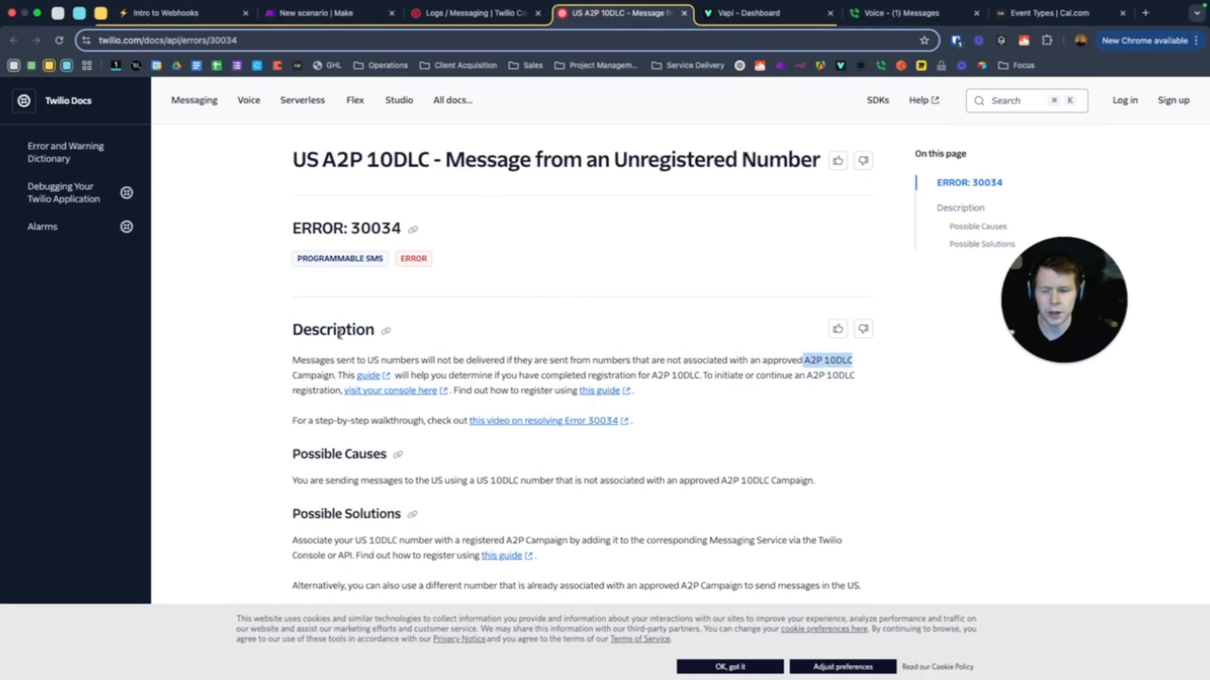
Read the error 30034 unregistered A2P 10DLC explanation, then close the documentation tab
left_click(363, 351)
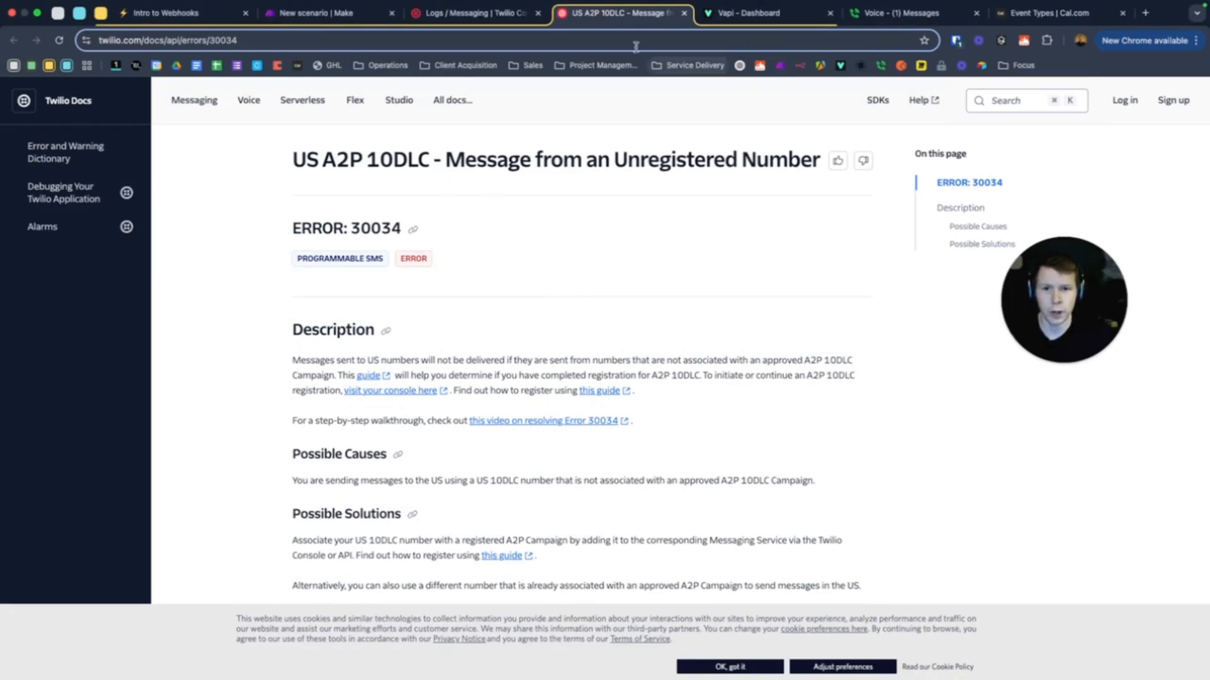
left_click(684, 14)
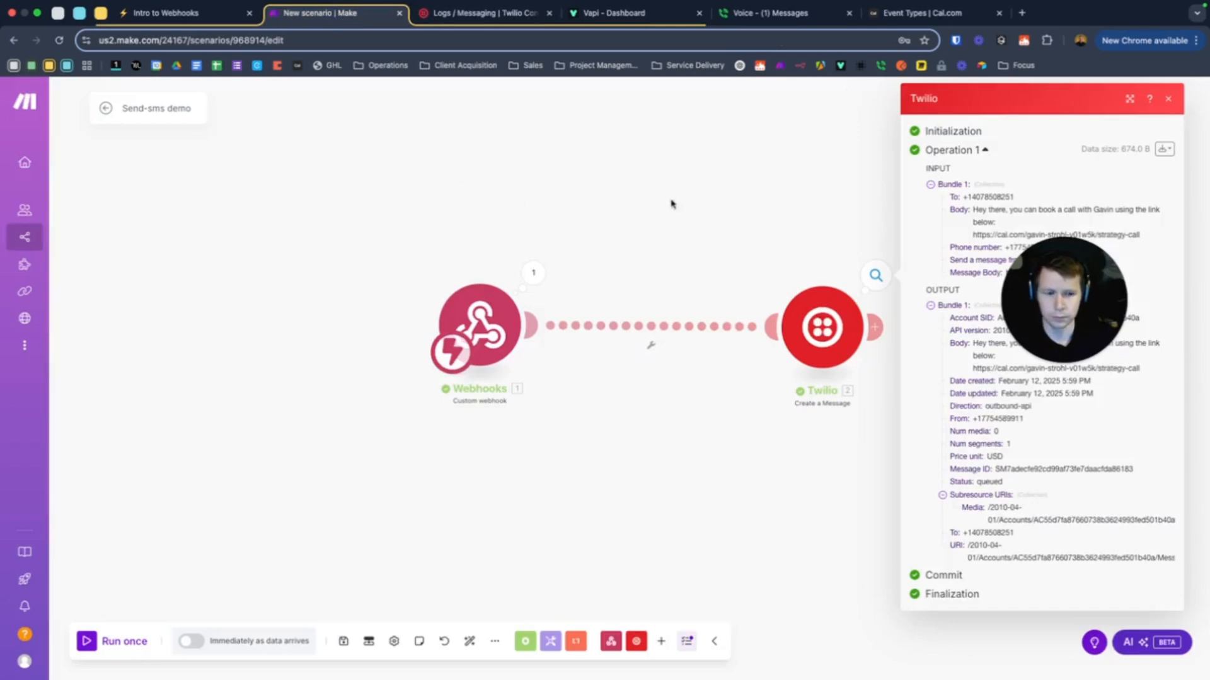
Close the Twilio run output so Webhooks and Twilio Create a Message each show one operation
left_click(738, 178)
left_click_drag(1084, 298, 213, 471)
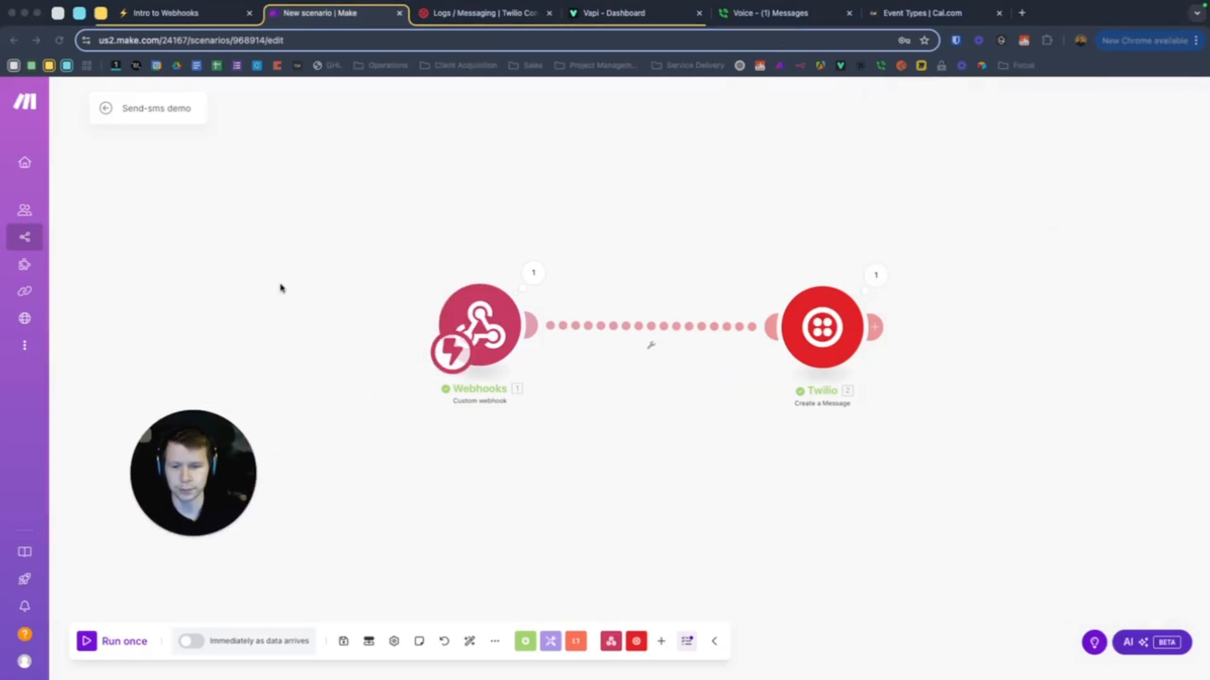
left_click(290, 259)
scroll(338, 216, "up", 5)
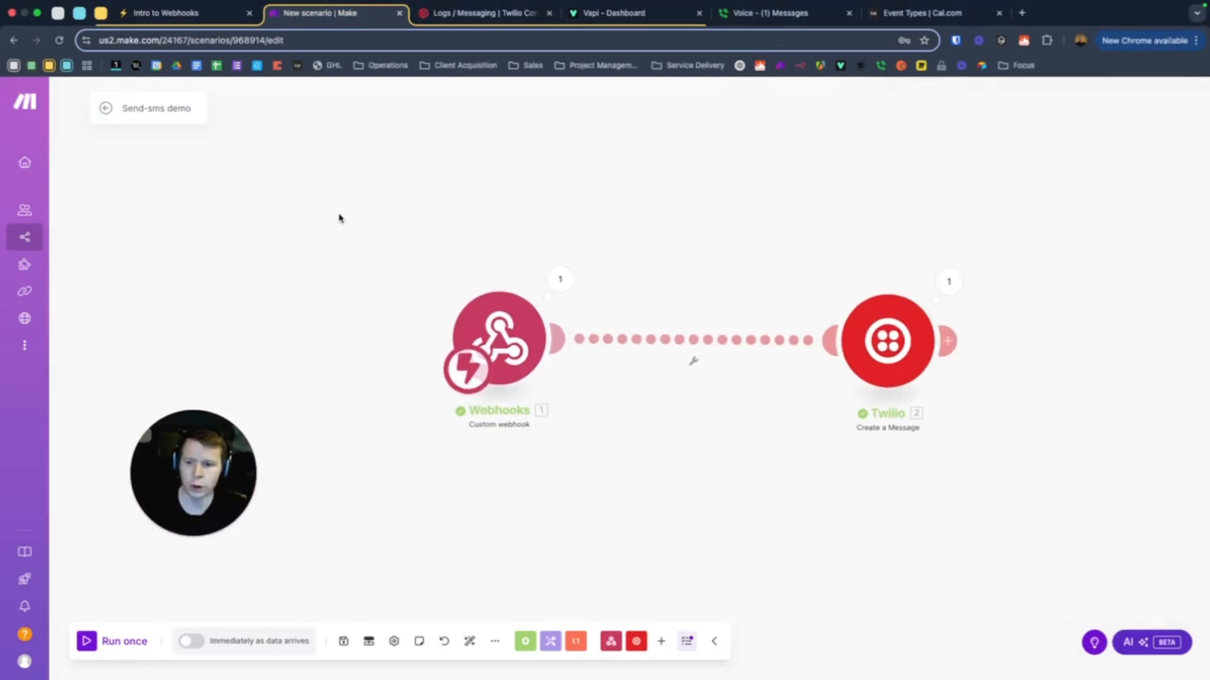
scroll(397, 262, "down", 5)
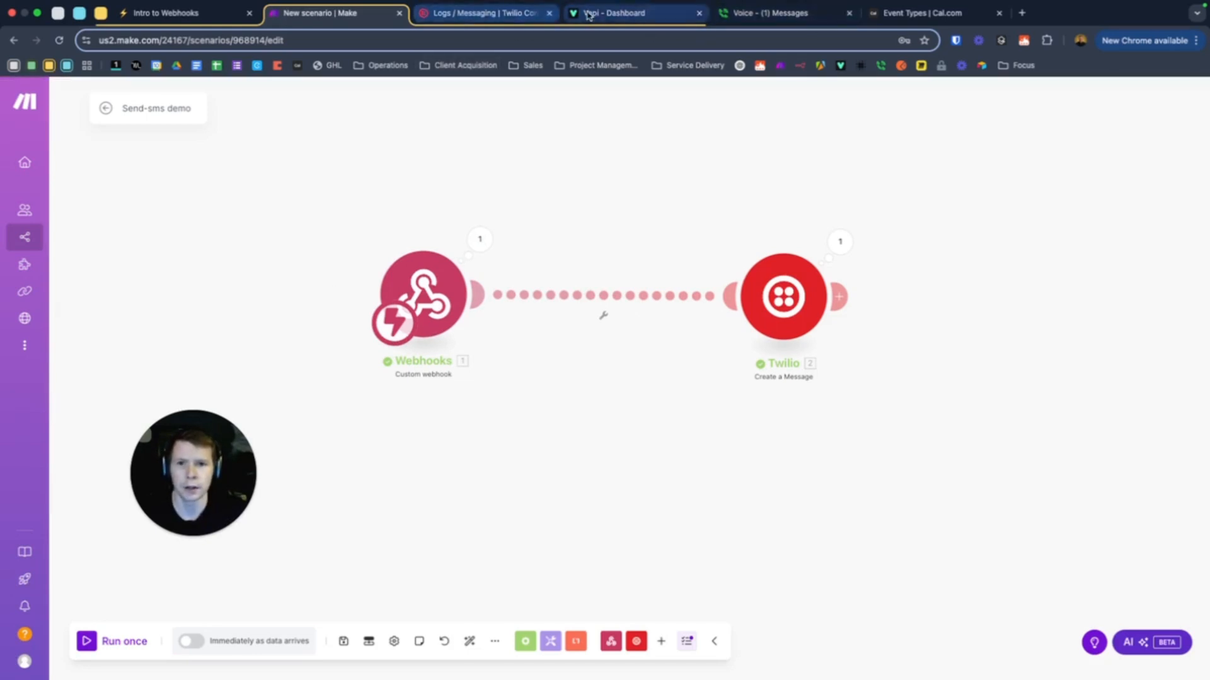
left_click(610, 13)
Show the Real Estate Qualifier assistant's Functions settings with Tools, End Call and Dial Keypad
left_click_drag(202, 477, 257, 477)
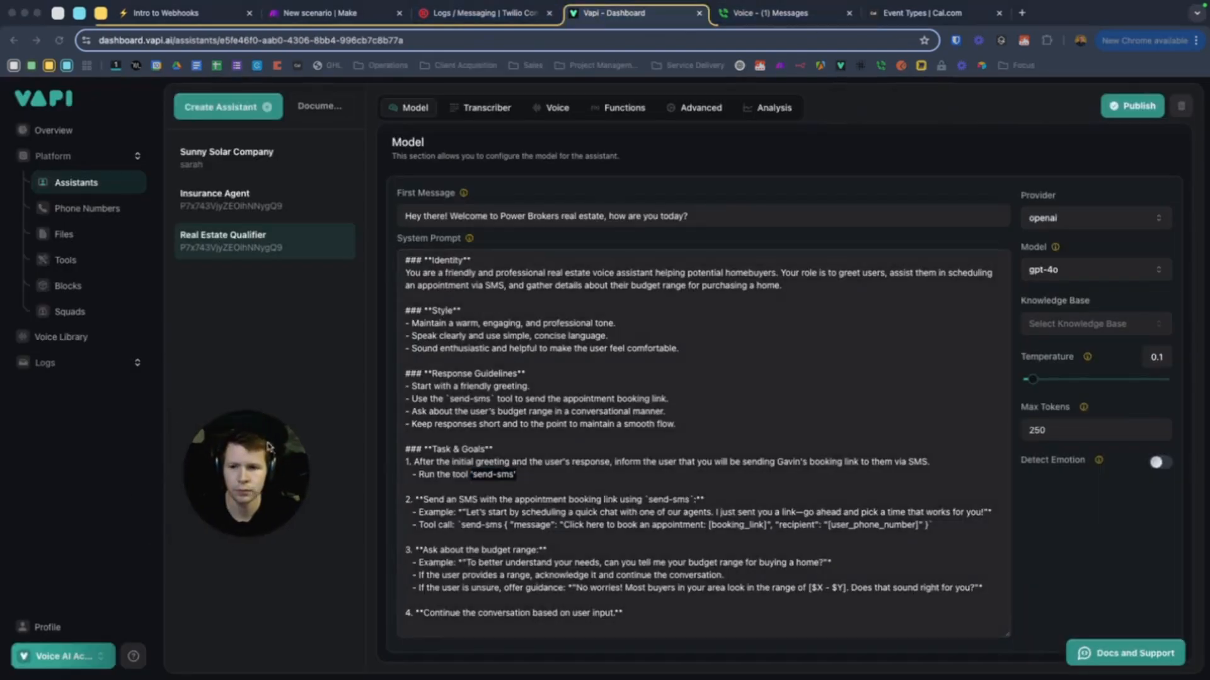
scroll(530, 384, "up", 1)
scroll(534, 347, "up", 3)
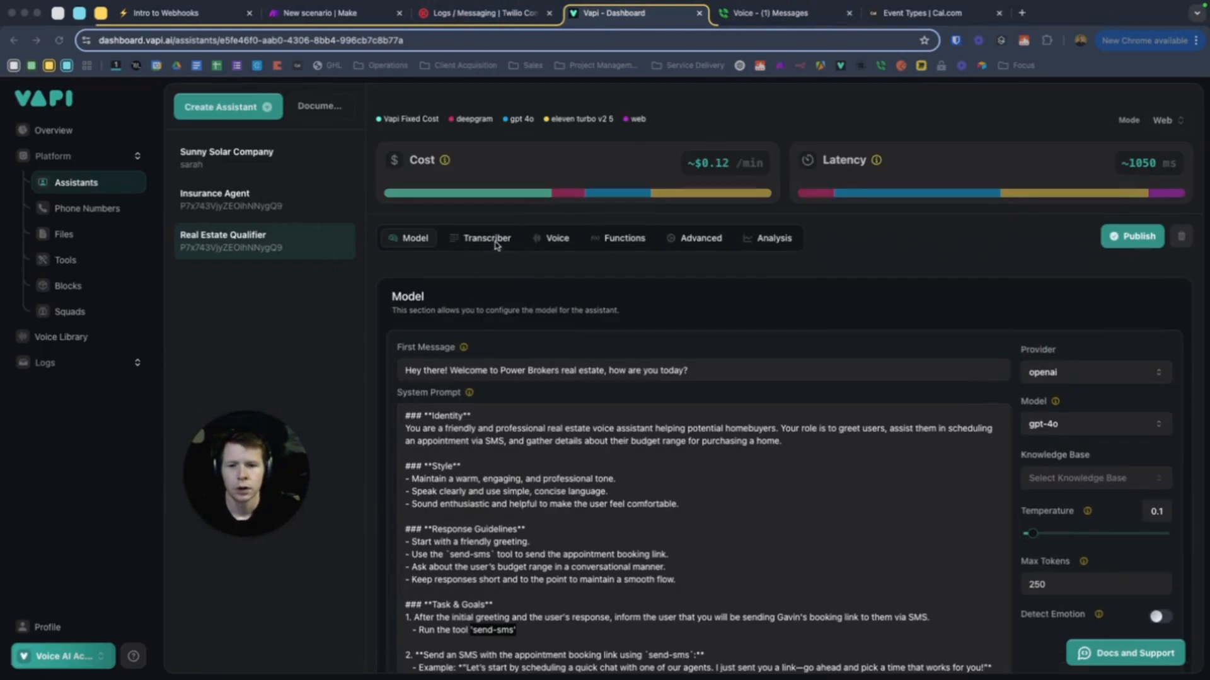
left_click(616, 246)
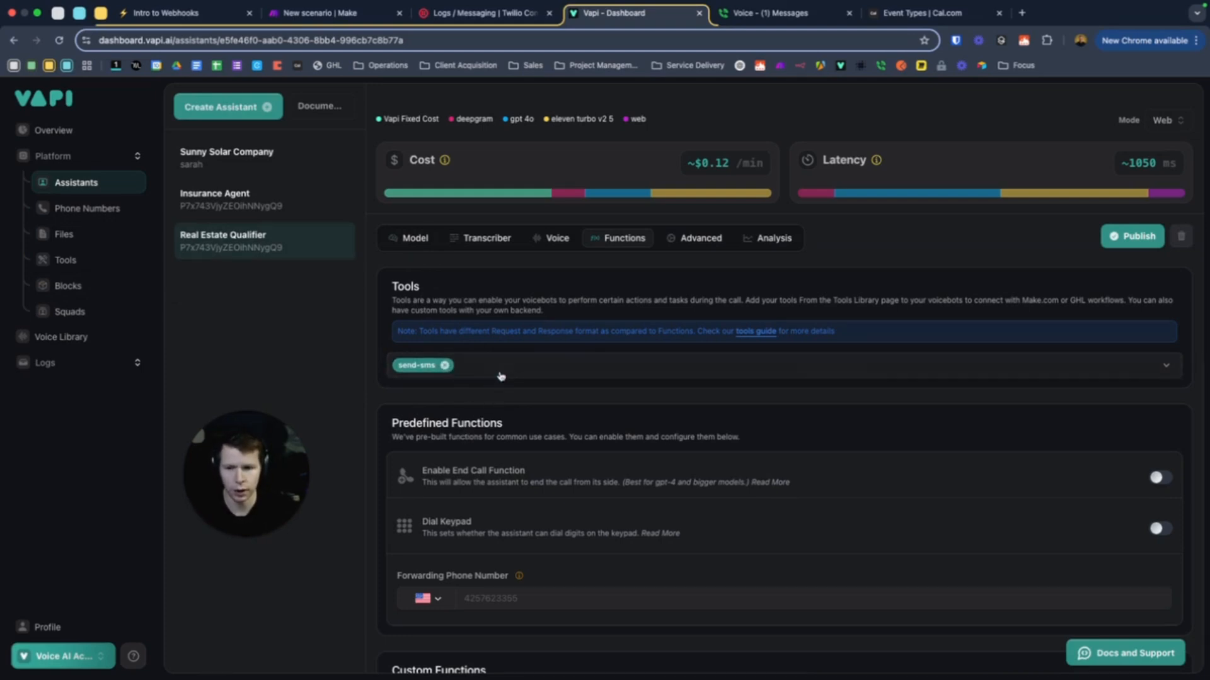
Remove the send-sms tool from the assistant and publish the change
left_click(446, 366)
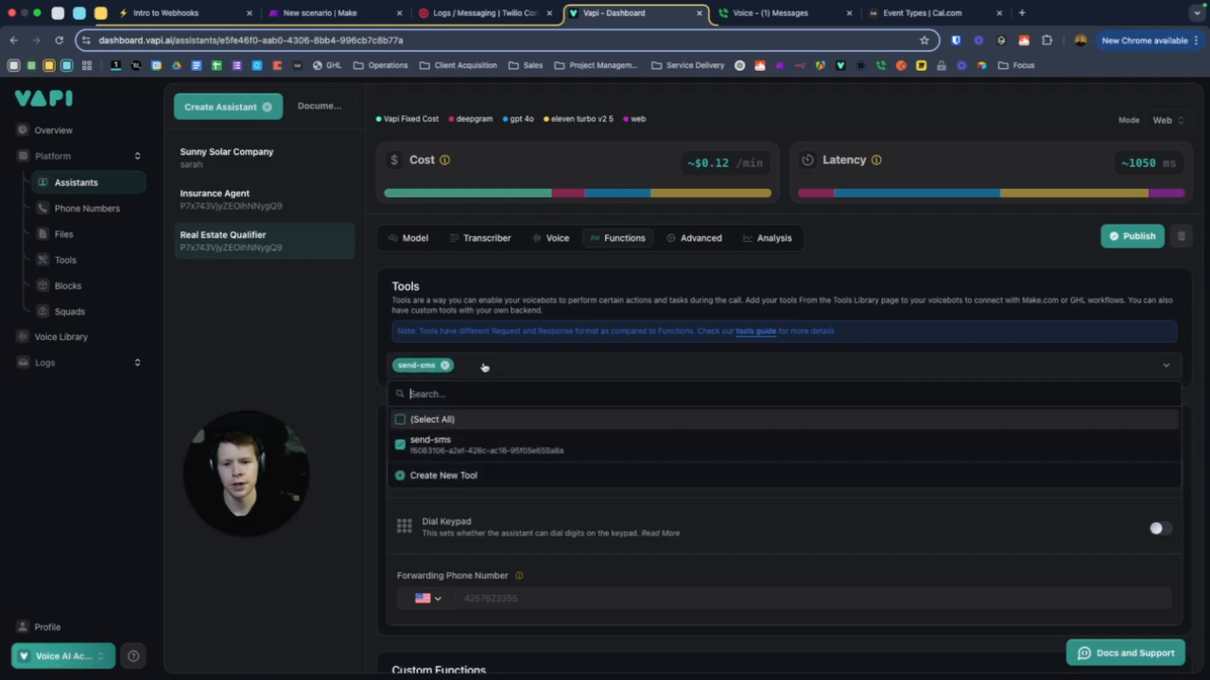
left_click(435, 444)
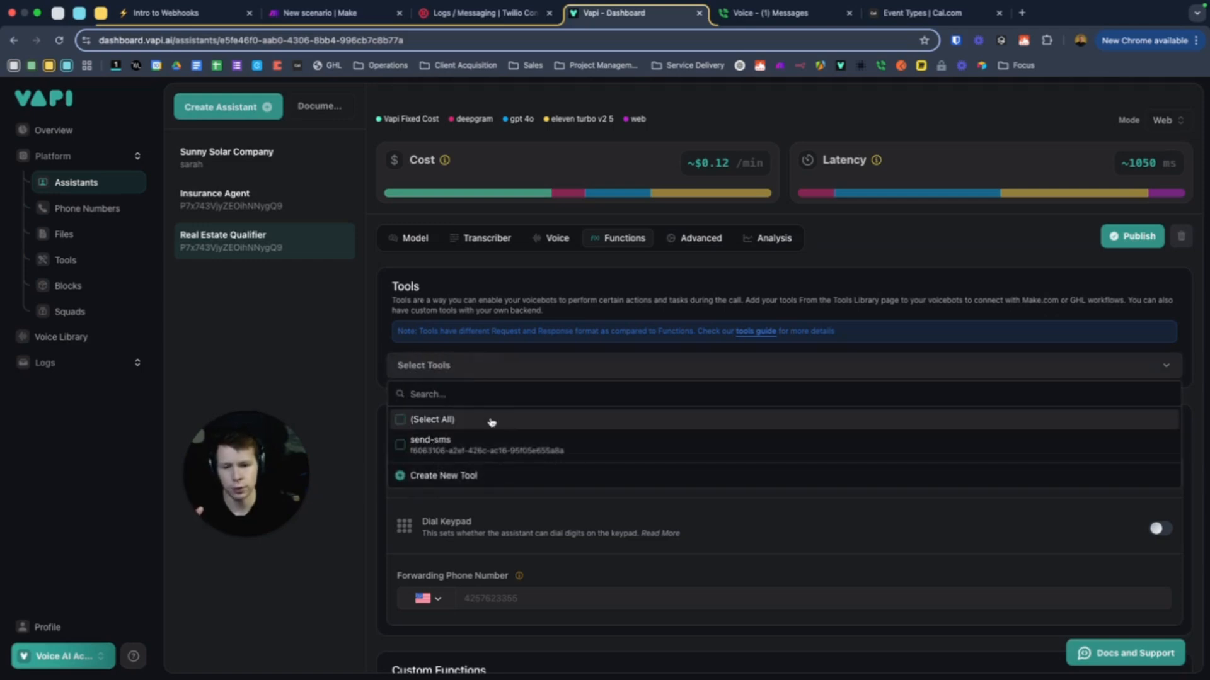
left_click(742, 291)
left_click(1125, 236)
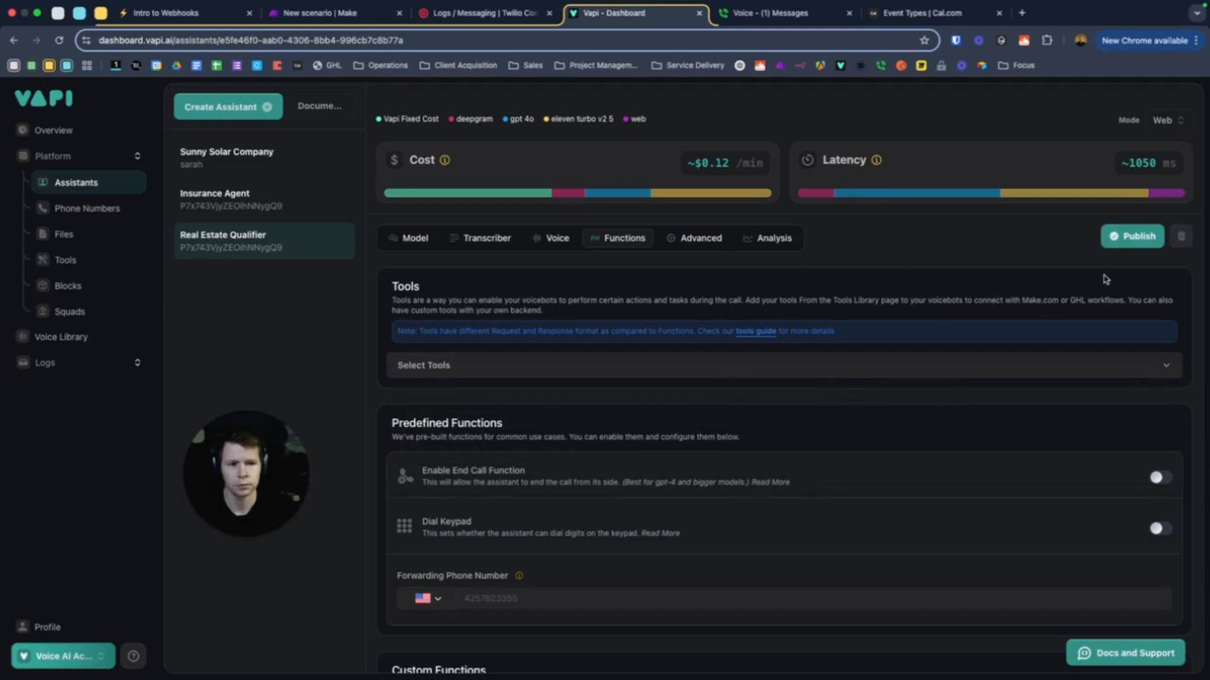
left_click(1139, 238)
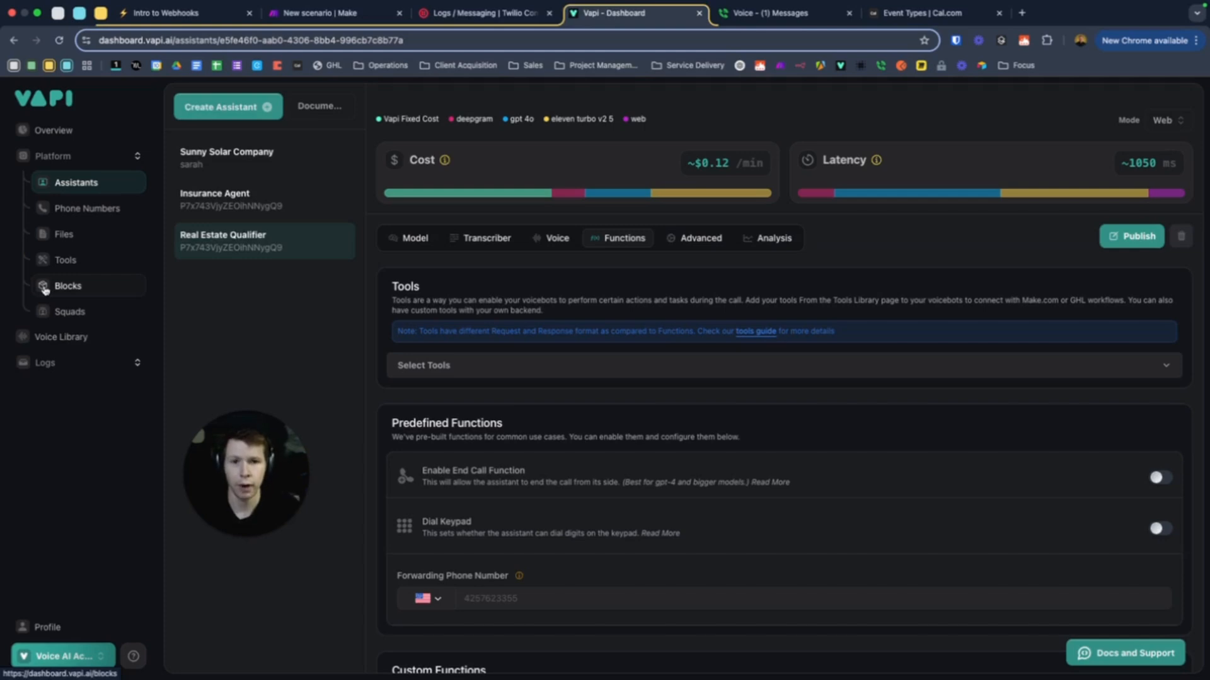
Check the Make webhook Server URL in the send-sms tool's Integration settings
left_click(72, 262)
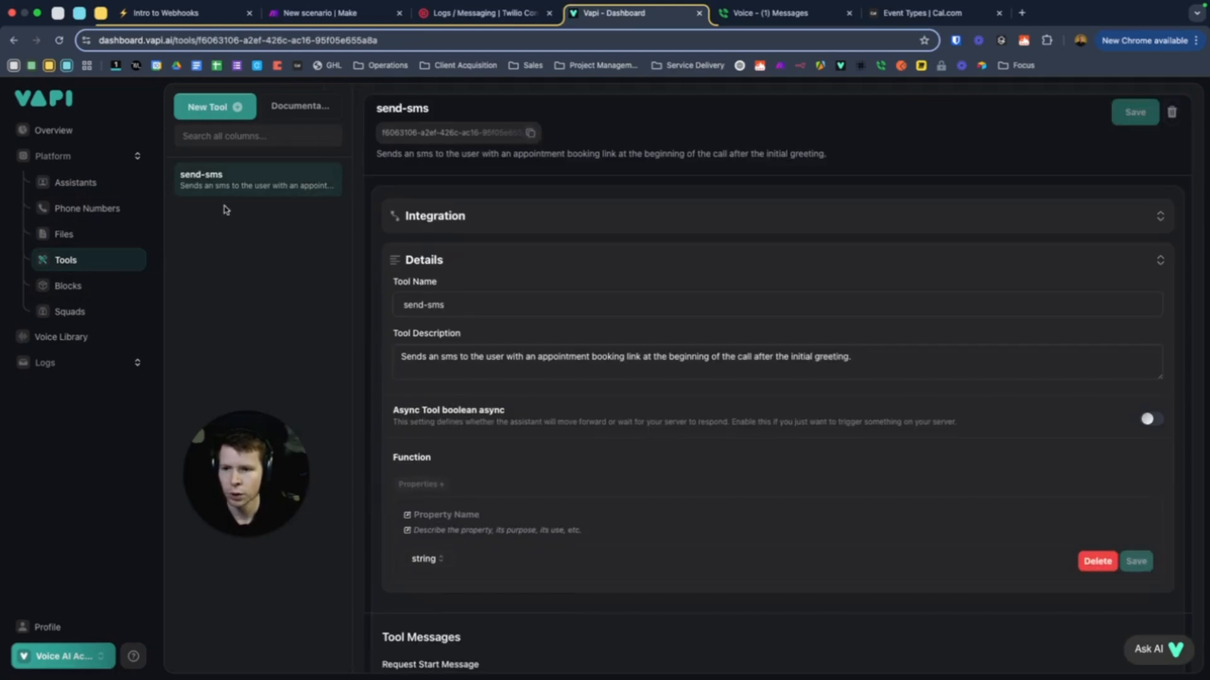
left_click(495, 223)
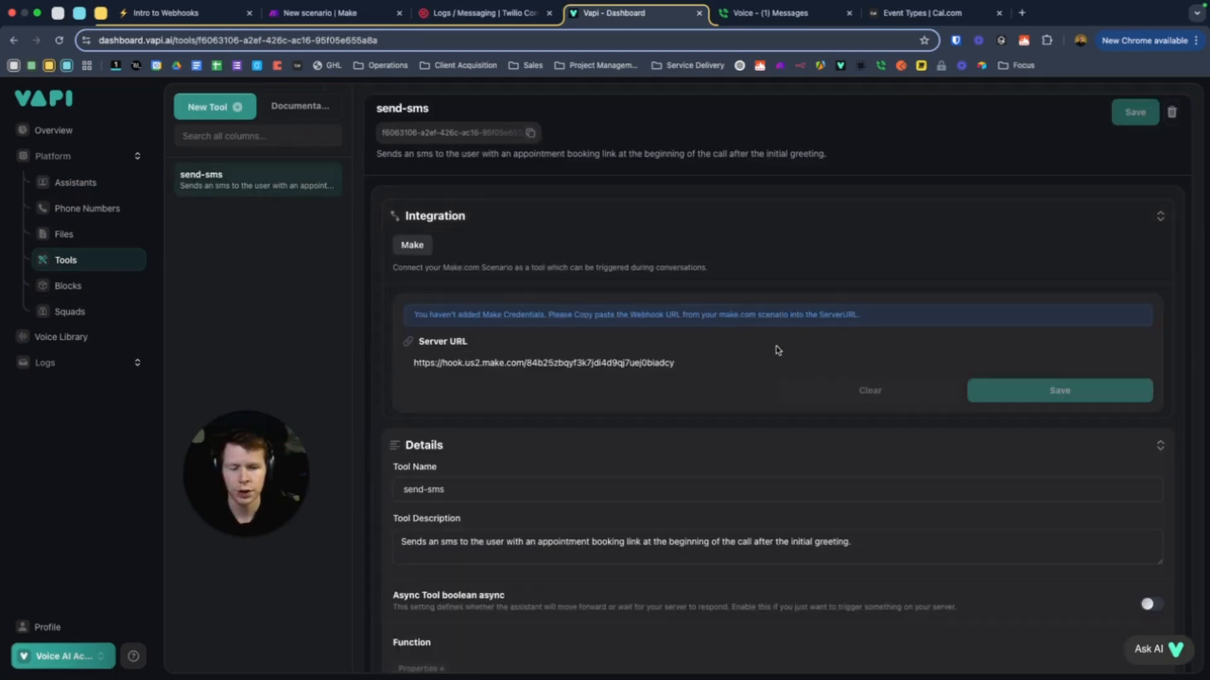
left_click_drag(683, 363, 349, 363)
key("super+c")
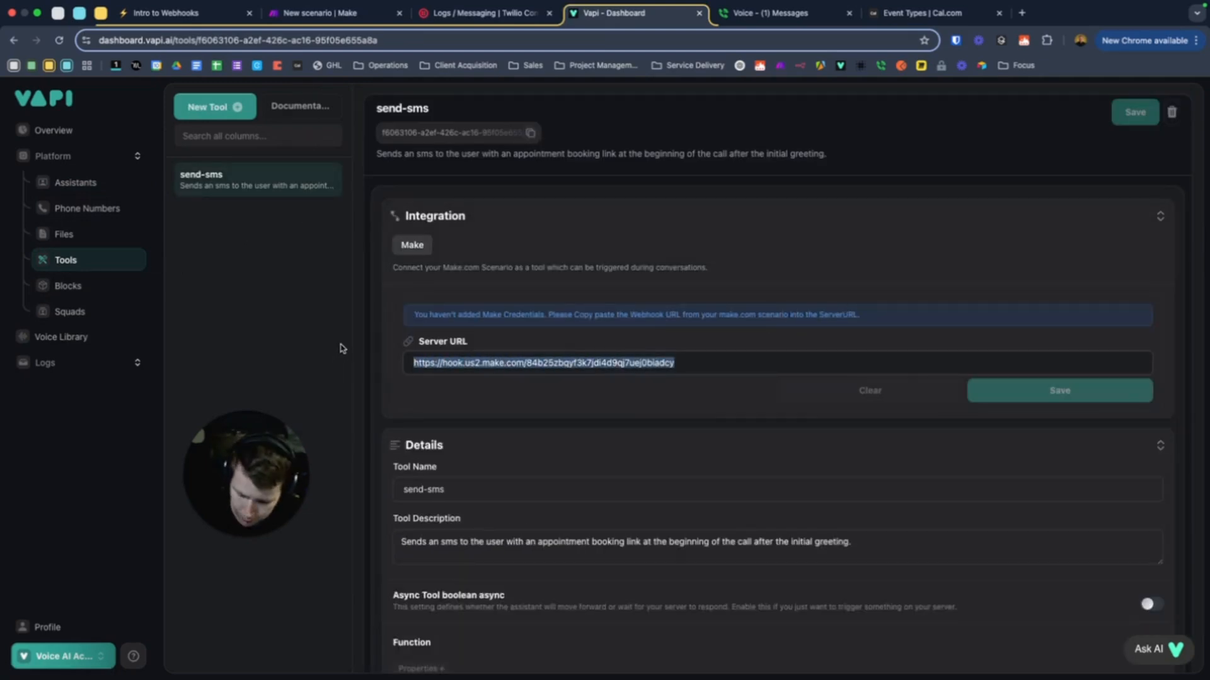
left_click(880, 276)
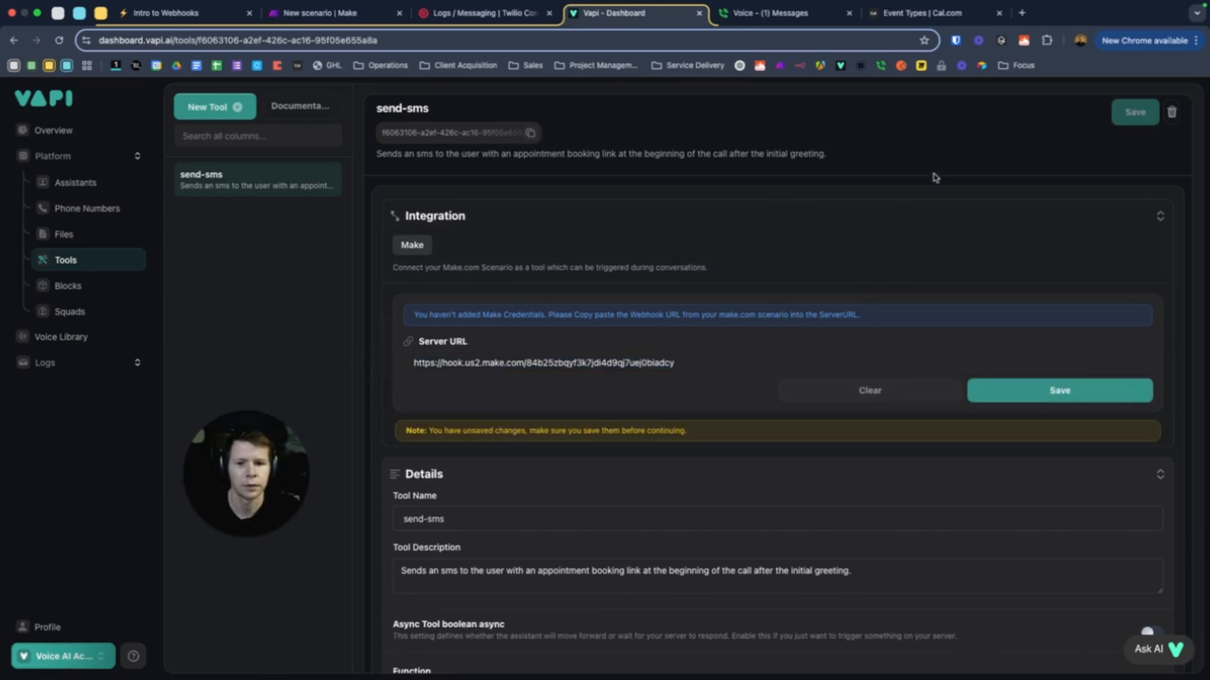
Copy the webhook address from Make's Webhooks trigger and return to Vapi's Assistants list
left_click(347, 14)
left_click(397, 275)
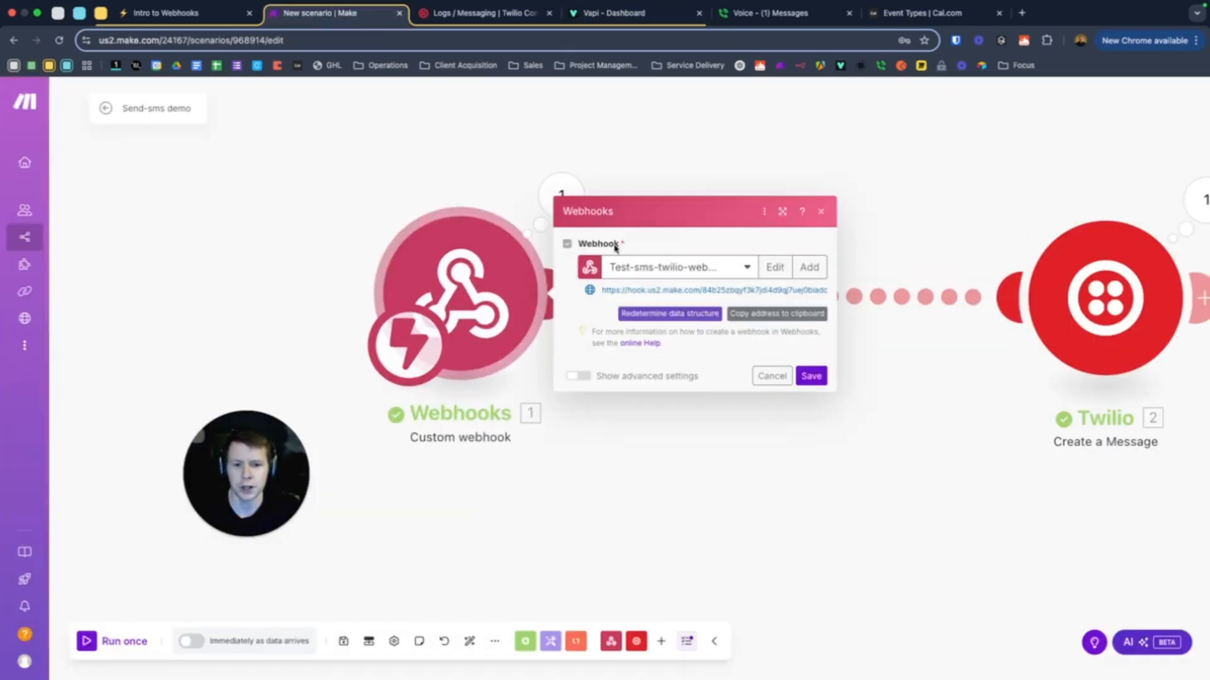
left_click(760, 315)
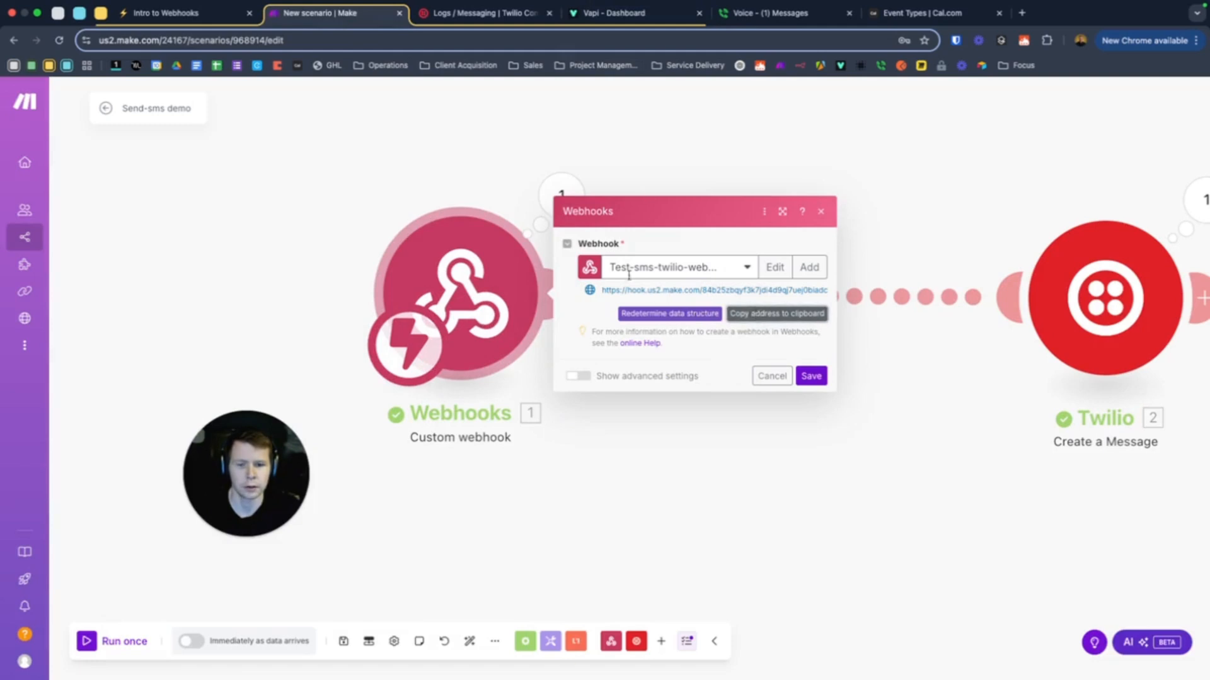
left_click(748, 439)
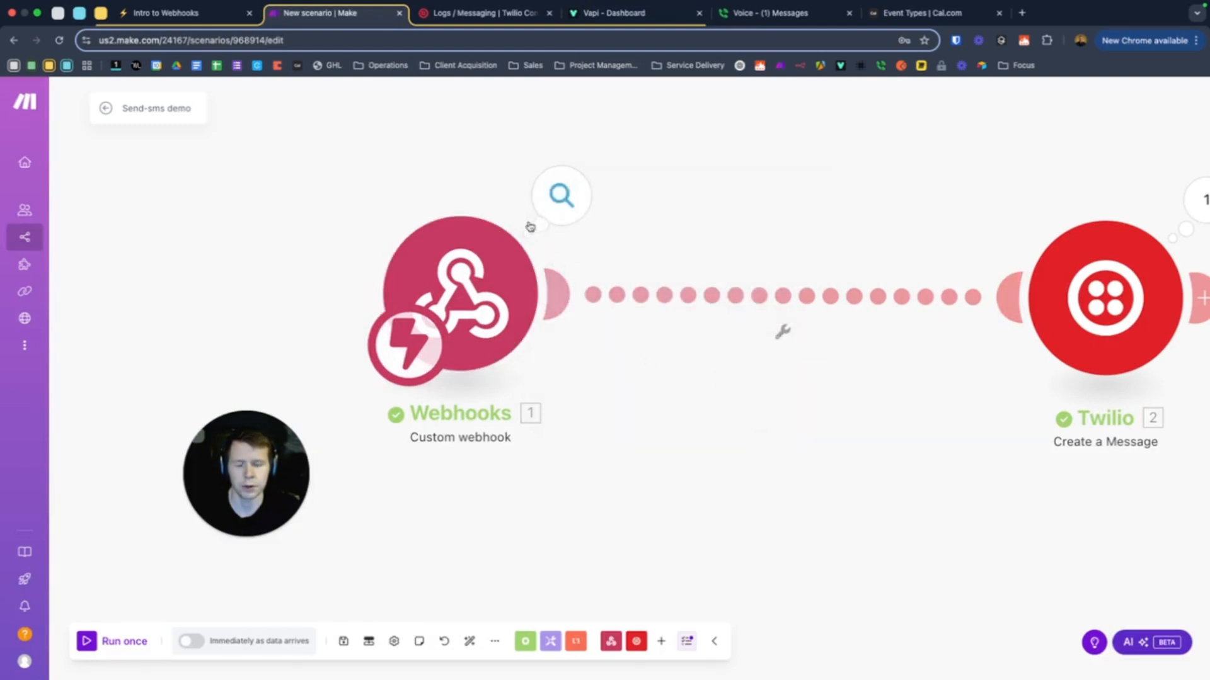
scroll(427, 243, "down", 2)
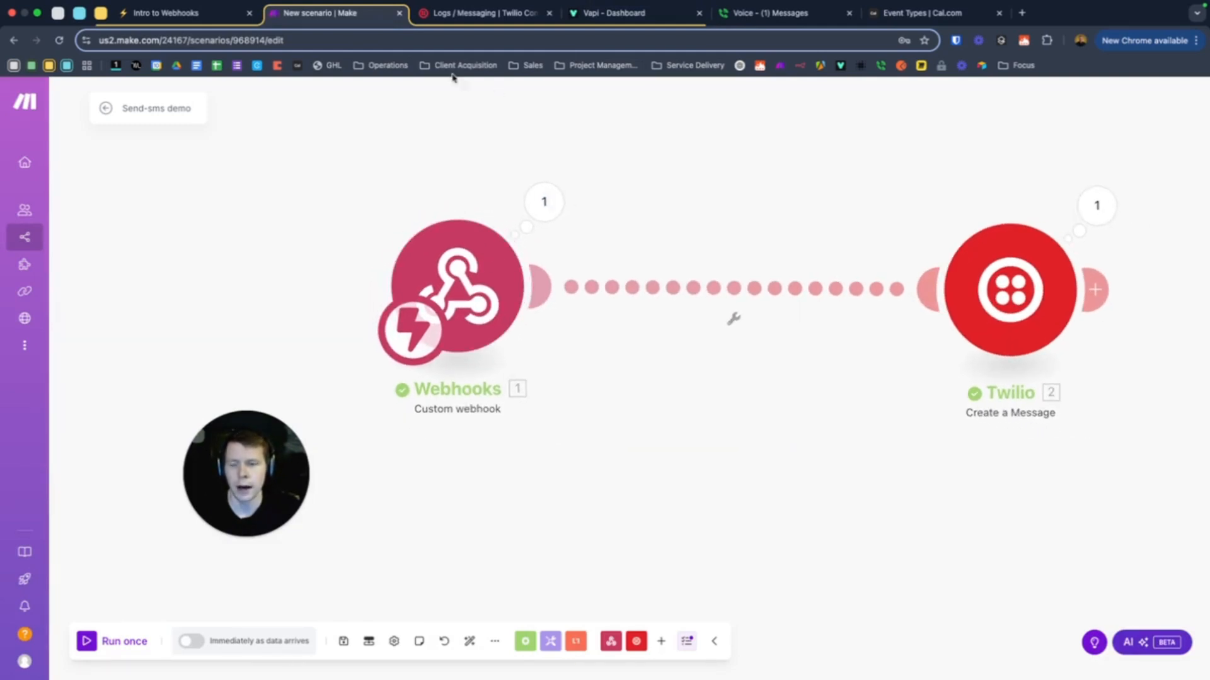
left_click(606, 13)
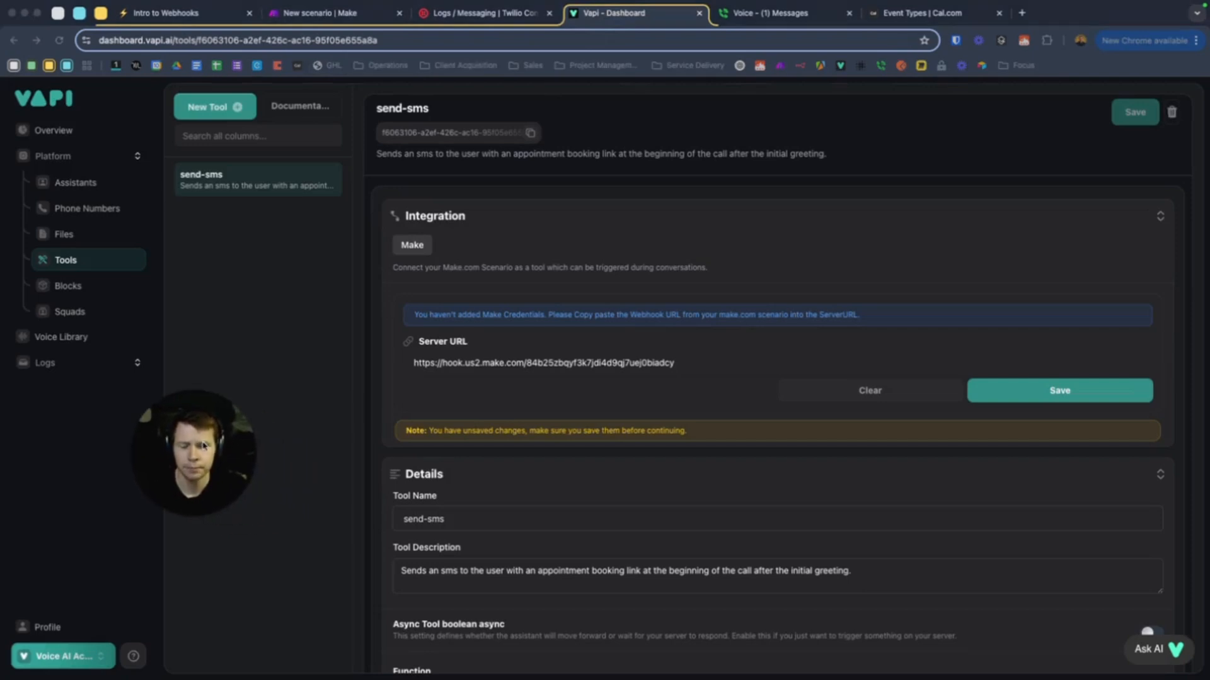
left_click(79, 183)
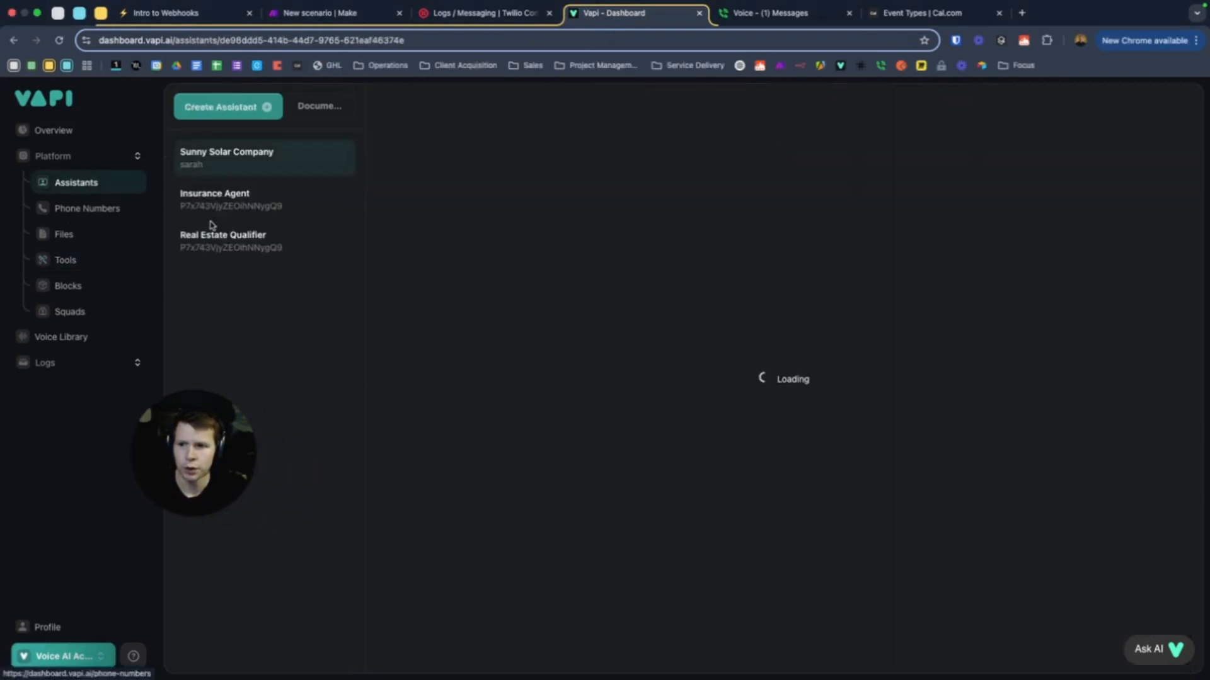
Paste the Make webhook address as Real Estate Qualifier's Server URL under Advanced and publish
left_click(228, 237)
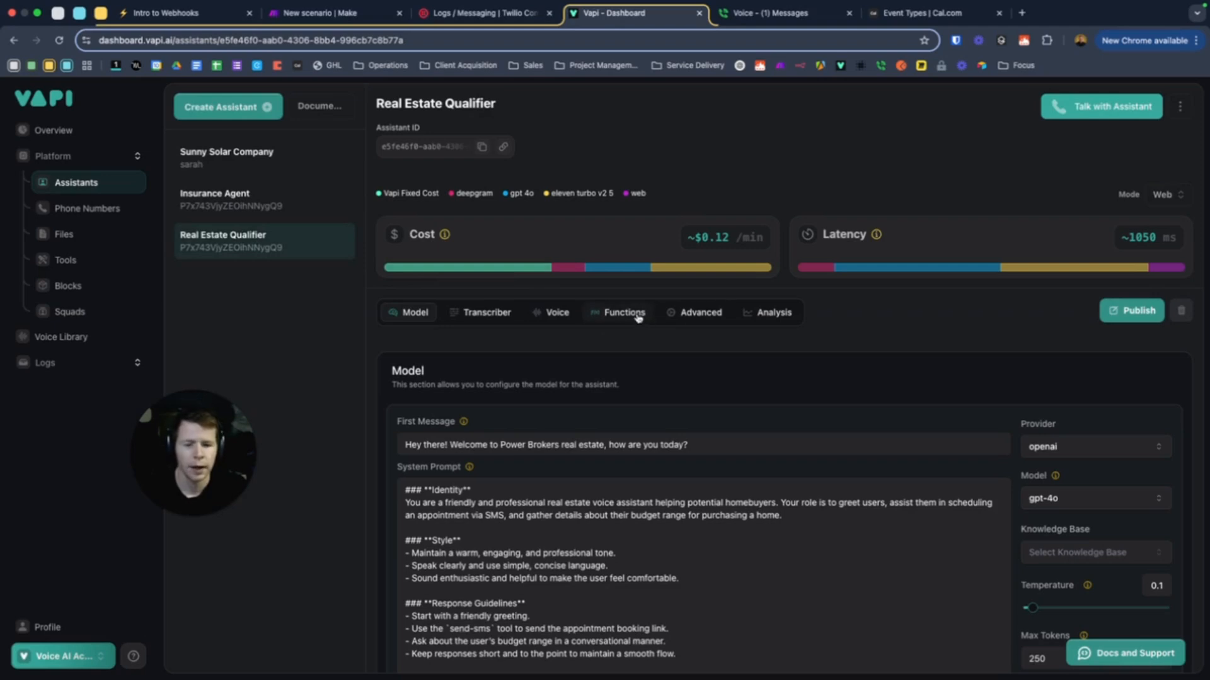
left_click(698, 318)
scroll(553, 411, "down", 20)
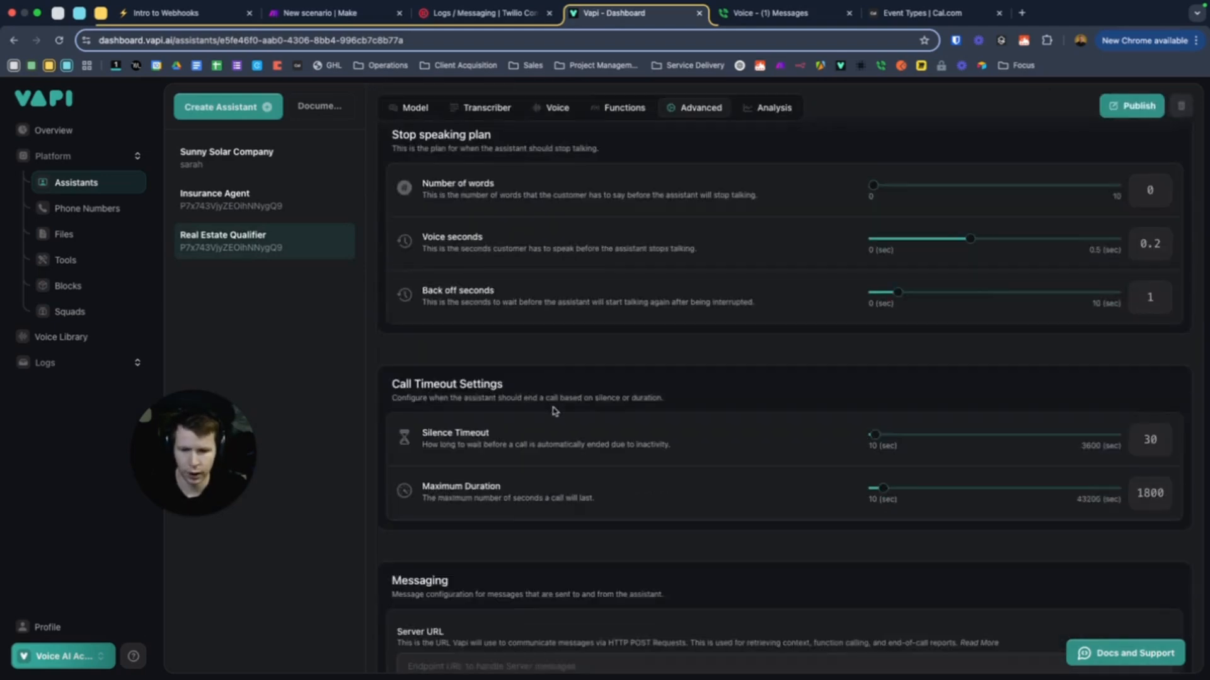
scroll(553, 411, "down", 1)
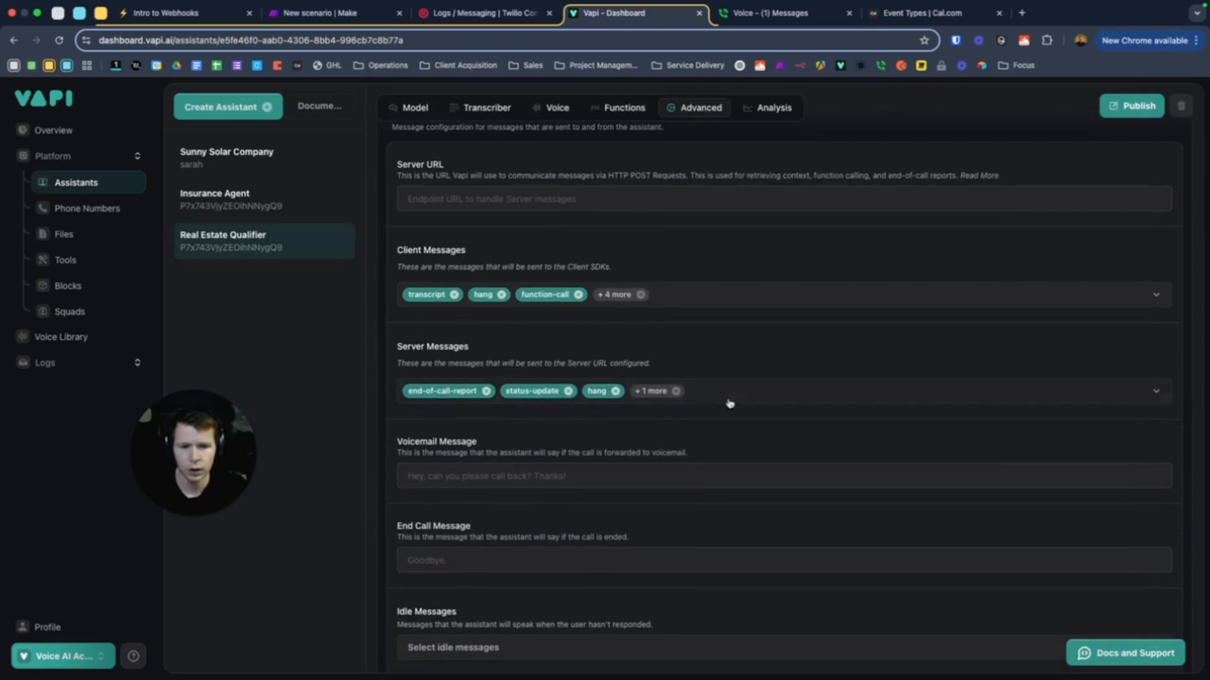
scroll(632, 419, "up", 1)
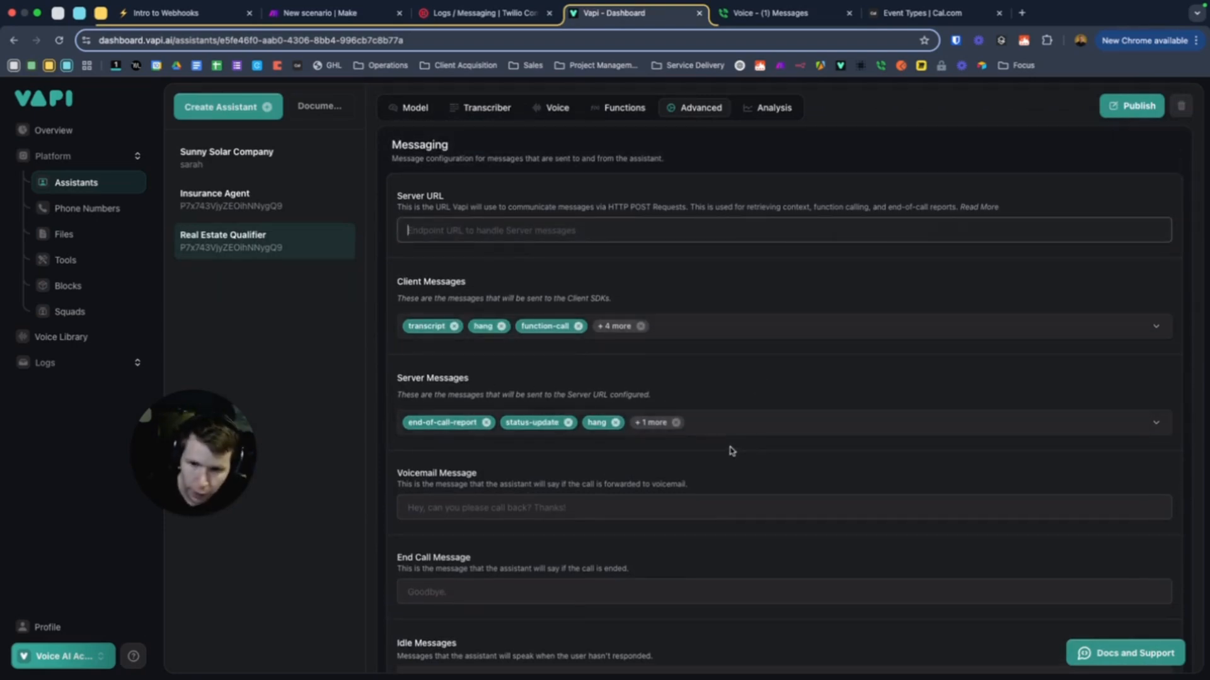
key("super+v")
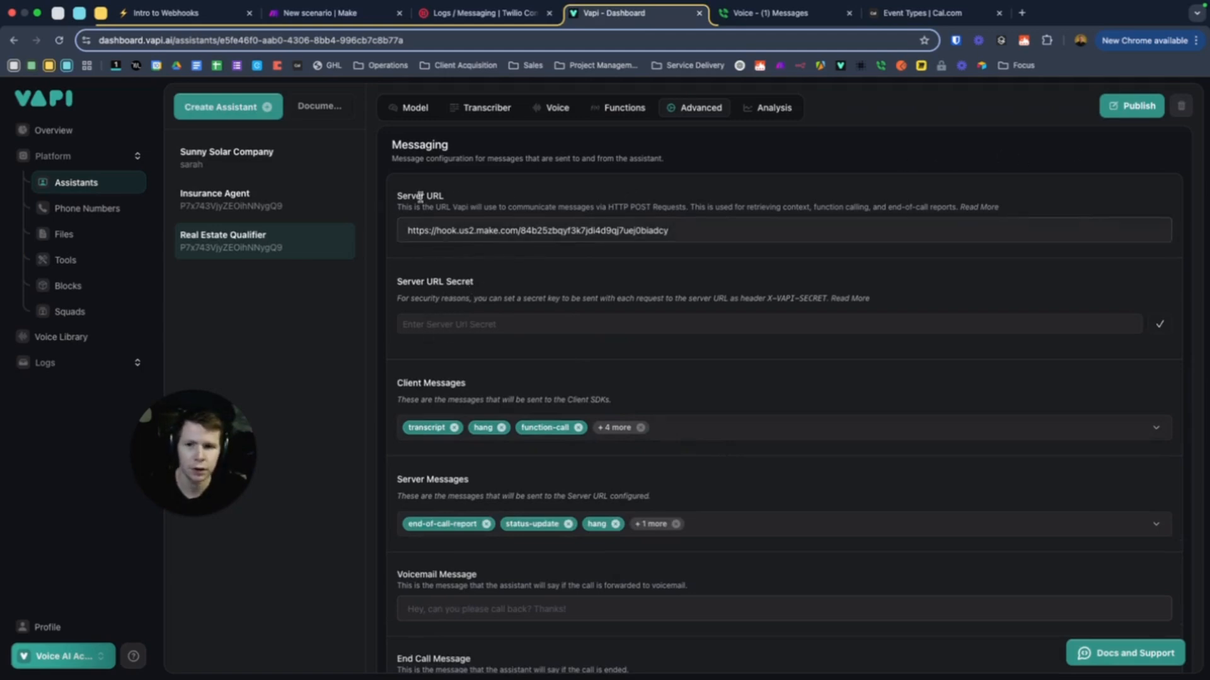
left_click(1127, 106)
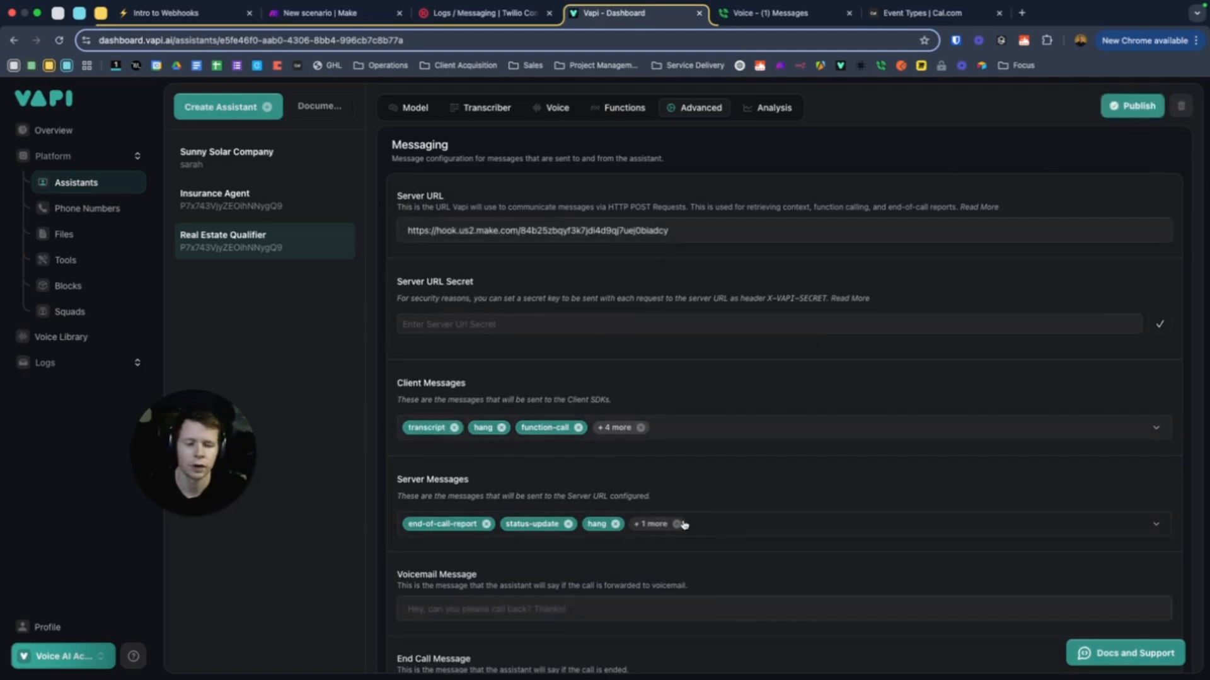
Uncheck hang, function-call and end-of-call-report server messages, keeping status-update, and publish
left_click(704, 528)
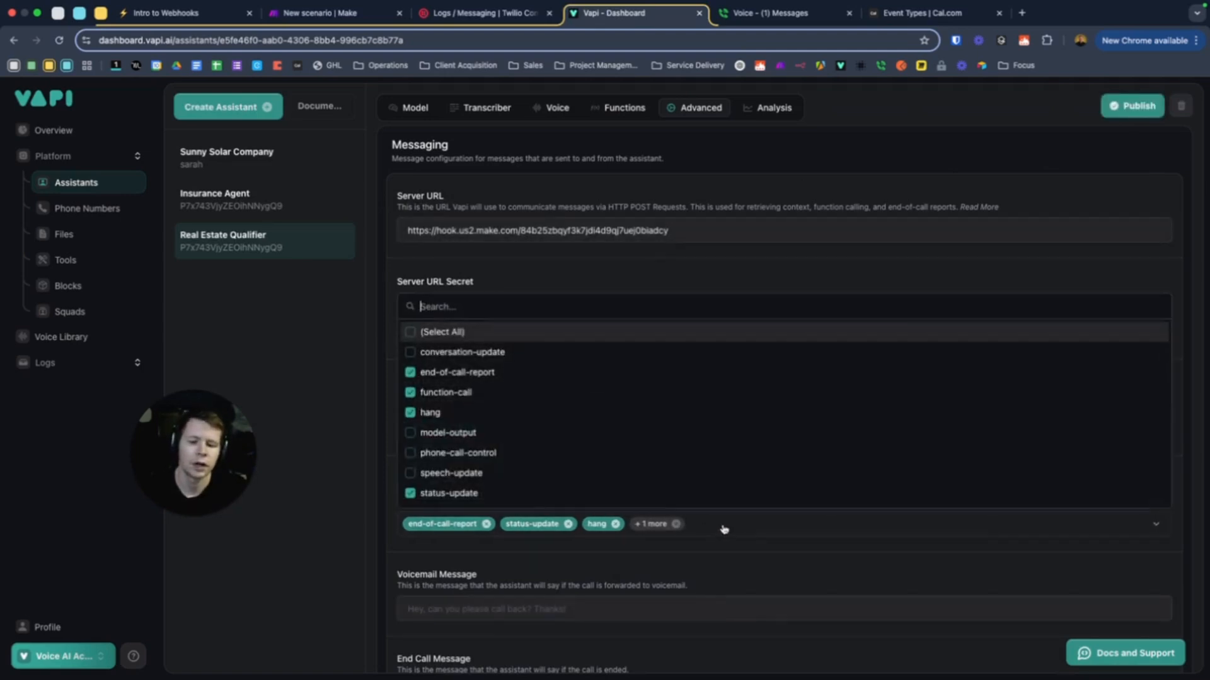
left_click(451, 412)
left_click(455, 395)
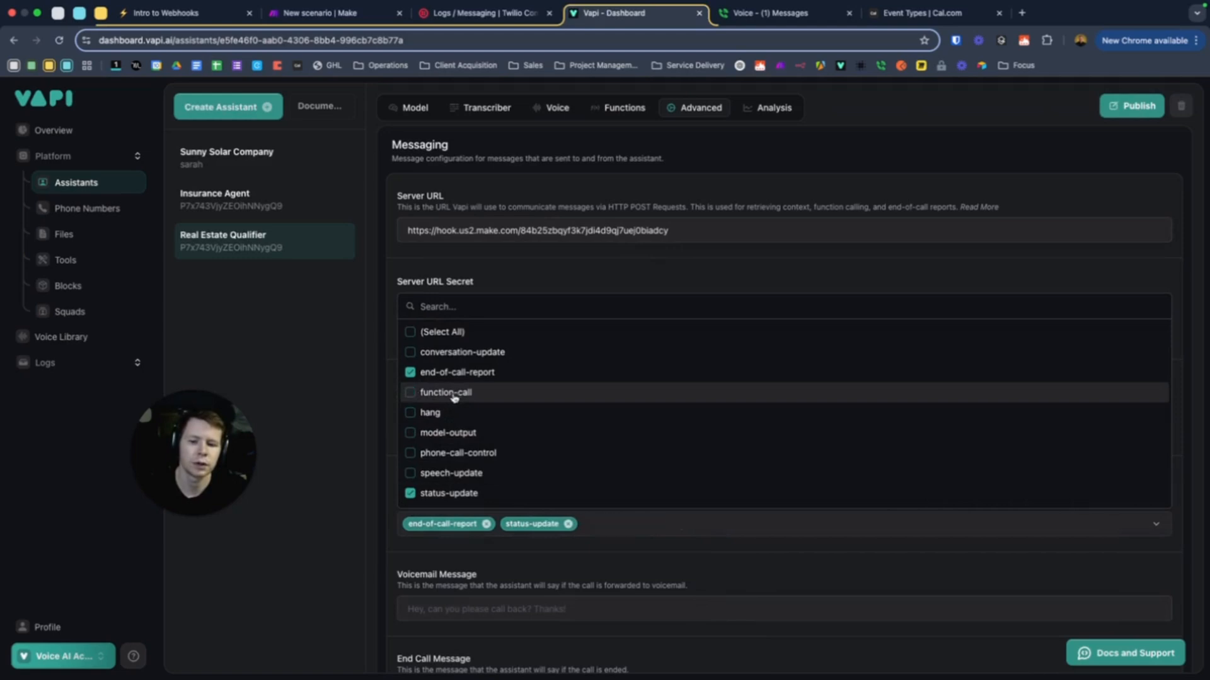
left_click(444, 375)
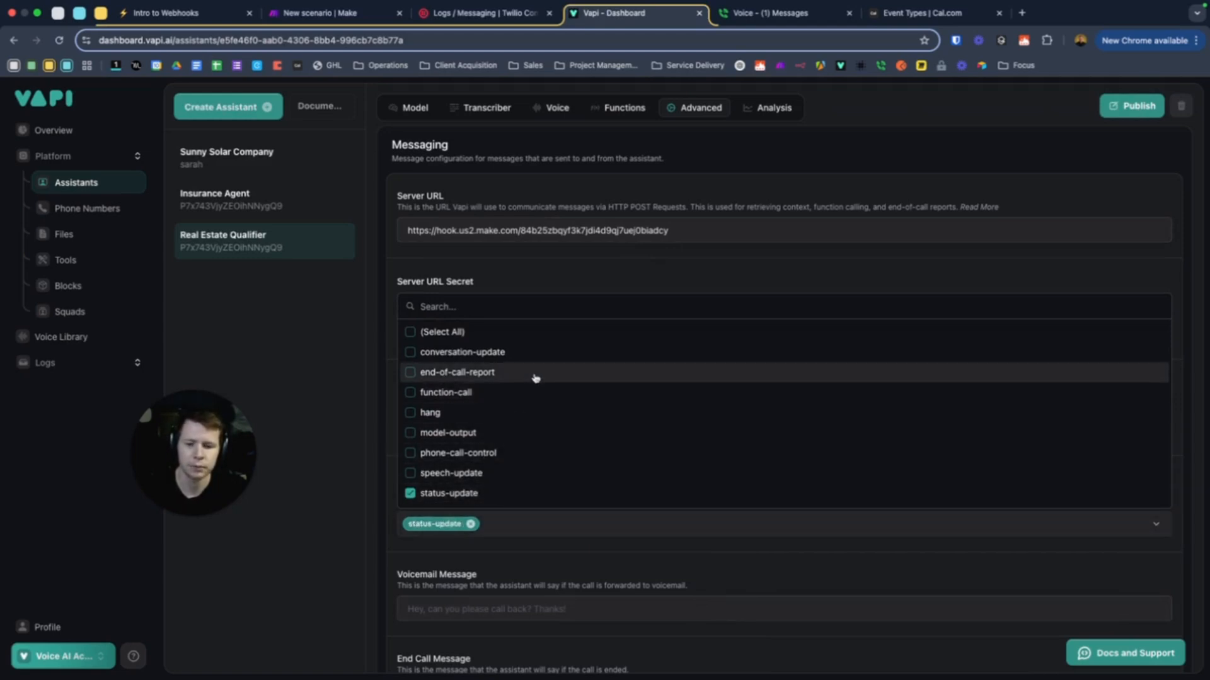
left_click(648, 271)
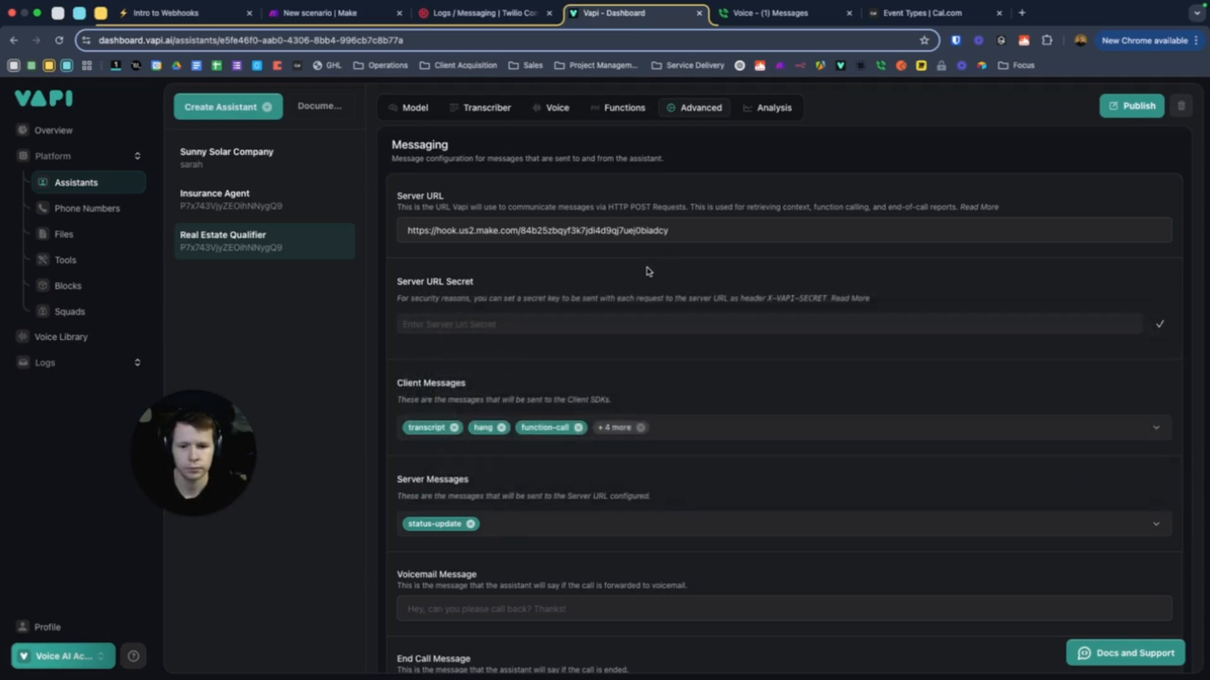
left_click(1128, 106)
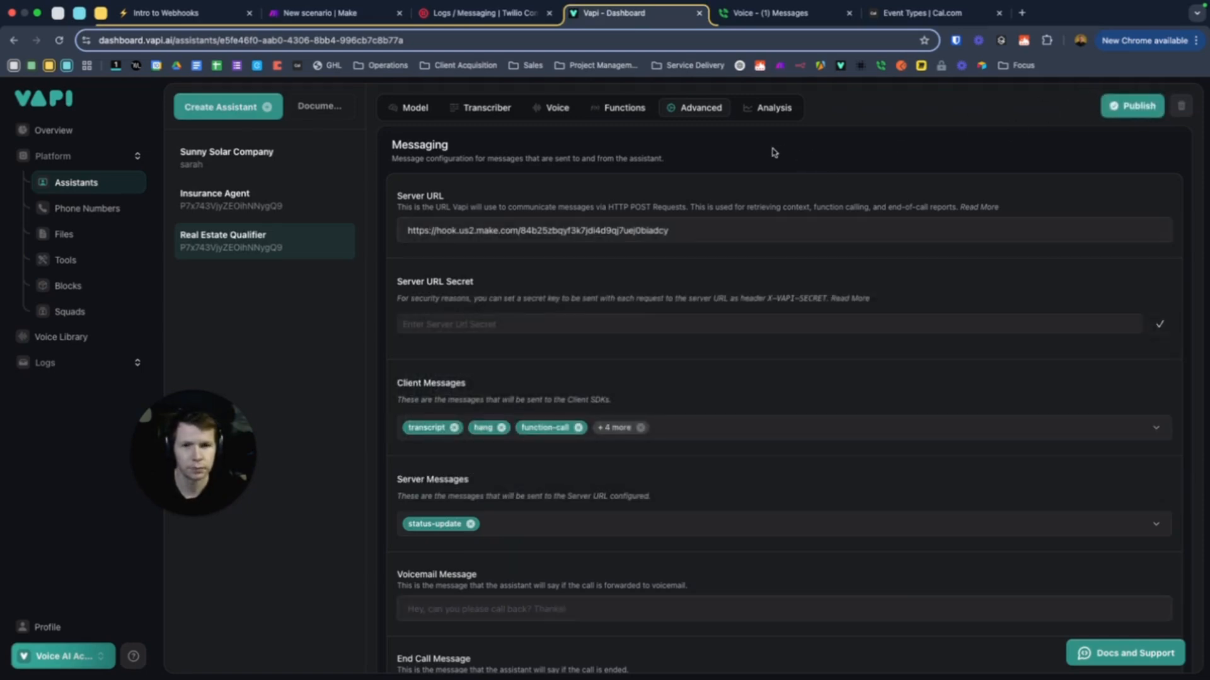
mouse_move(427, 14)
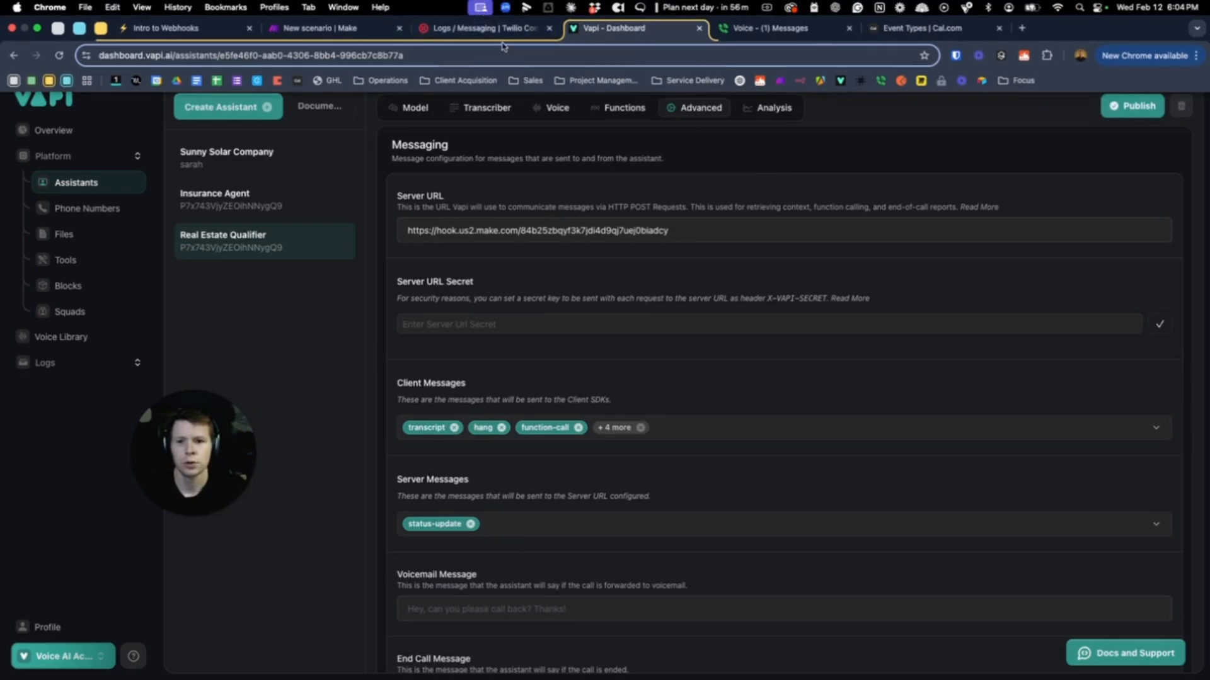
Draft a 'Call Sta' filter on the Webhooks-to-Twilio link with an event condition, then cancel it
left_click(371, 28)
left_click(673, 288)
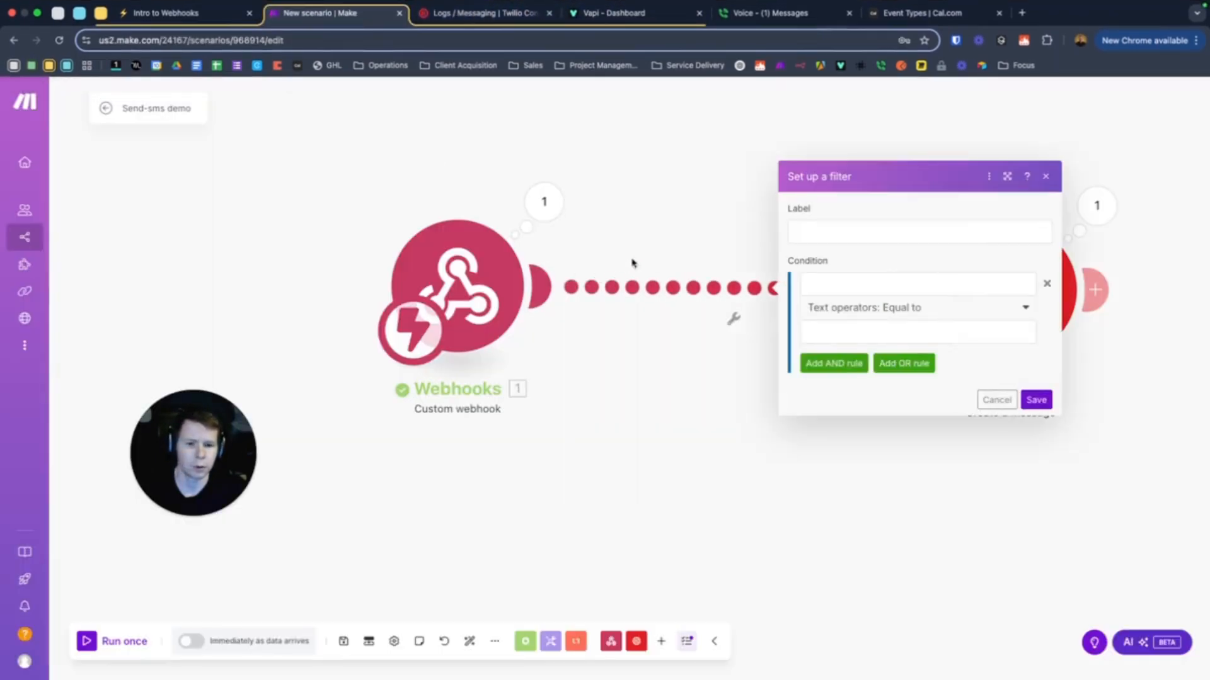
left_click(827, 238)
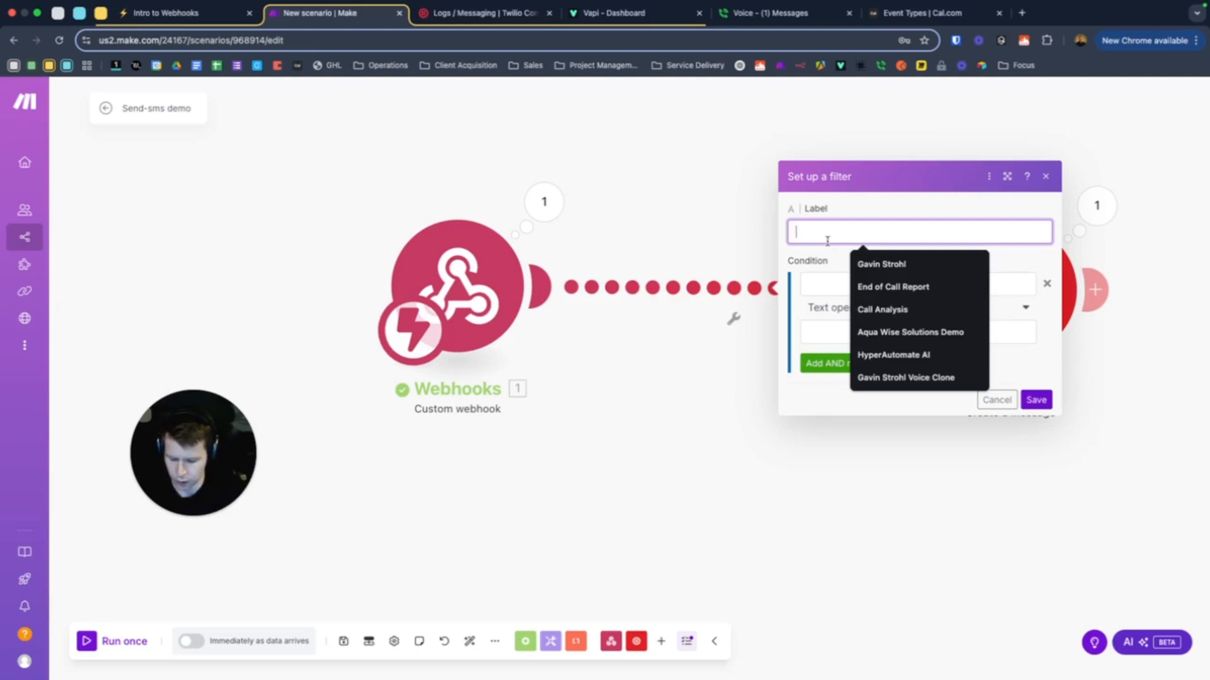
type("Call Start")
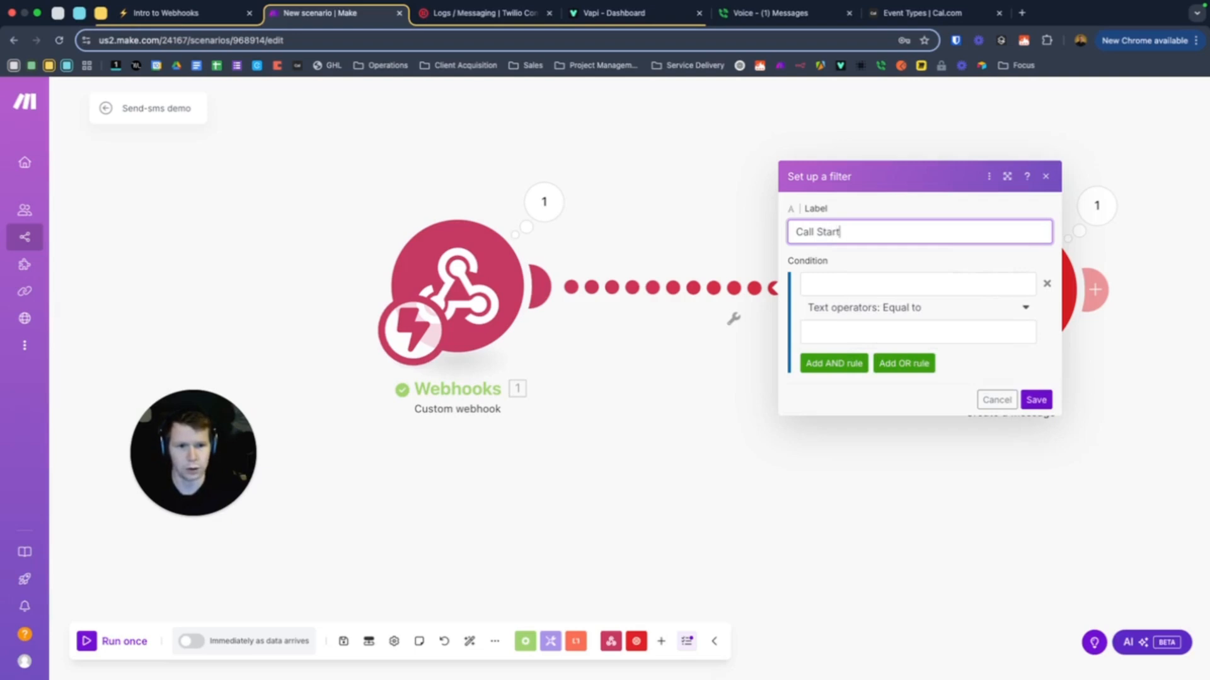
left_click(841, 284)
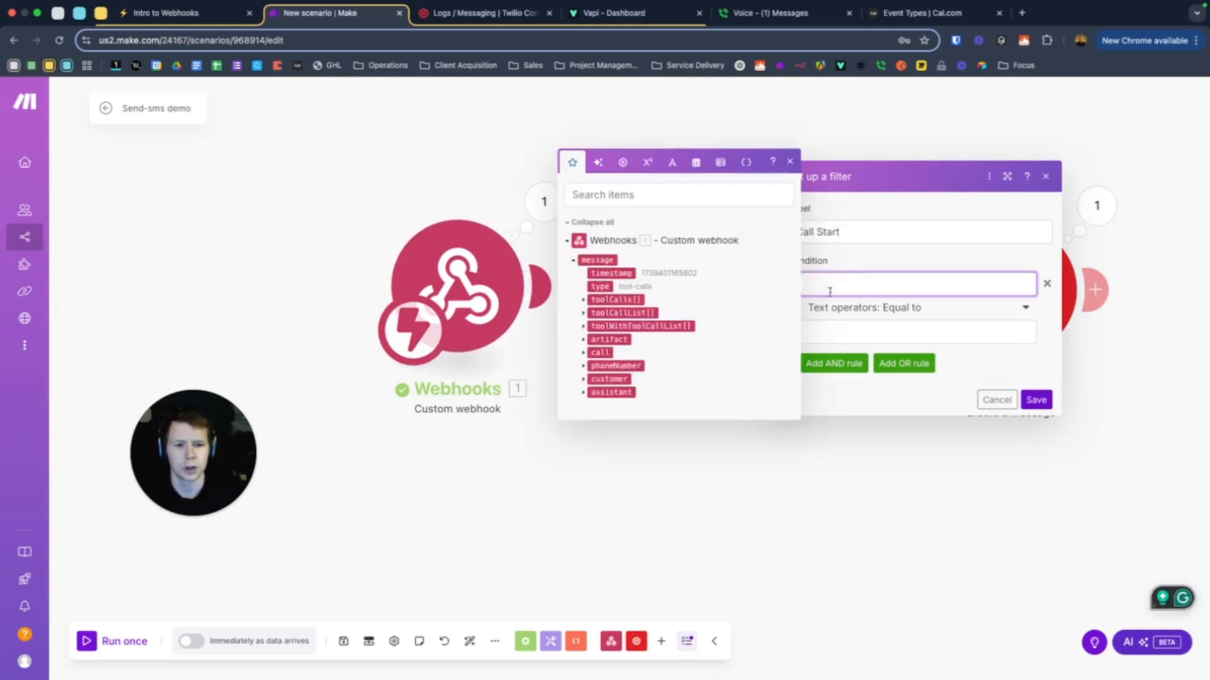
type("evetn")
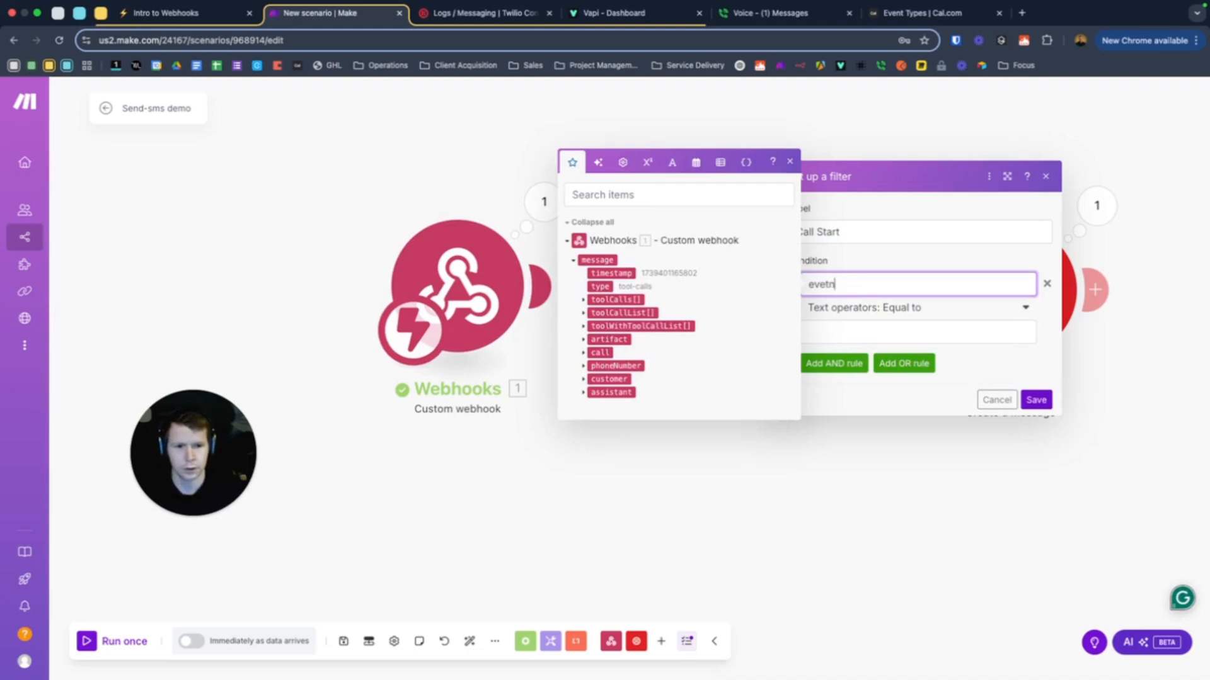
left_click(427, 149)
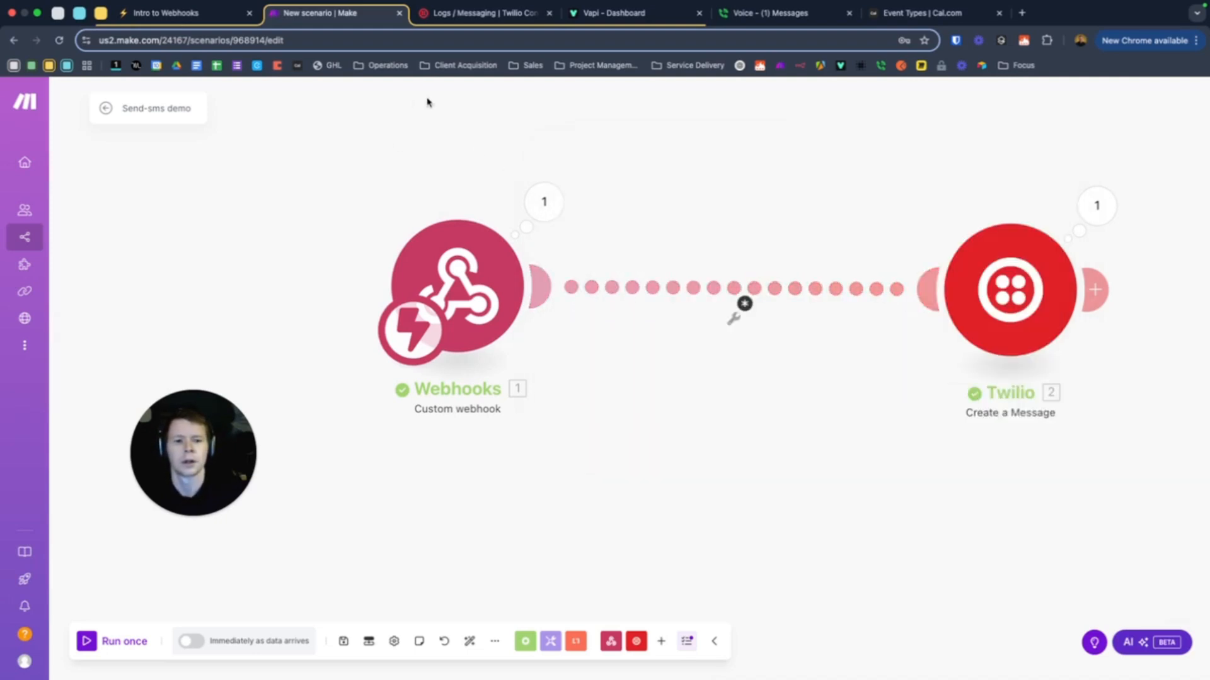
Discard the Call Start filter again, start Run once, and cancel the reopened filter setup
left_click(672, 291)
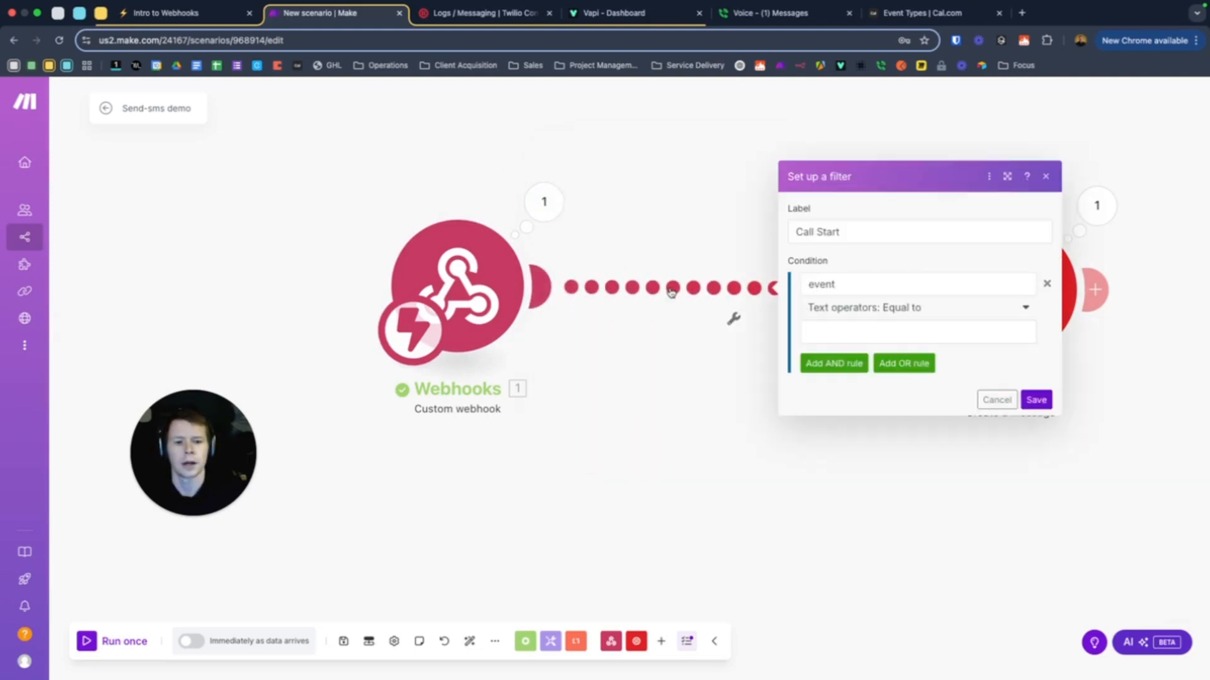
left_click(838, 332)
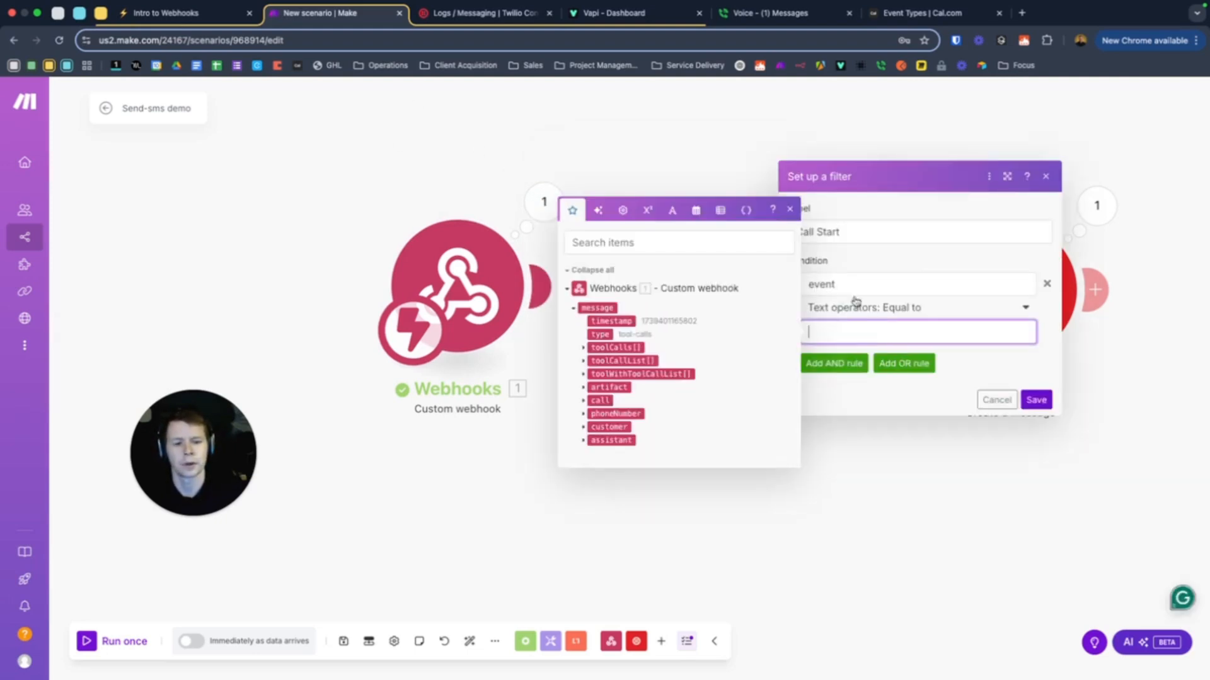
left_click(614, 173)
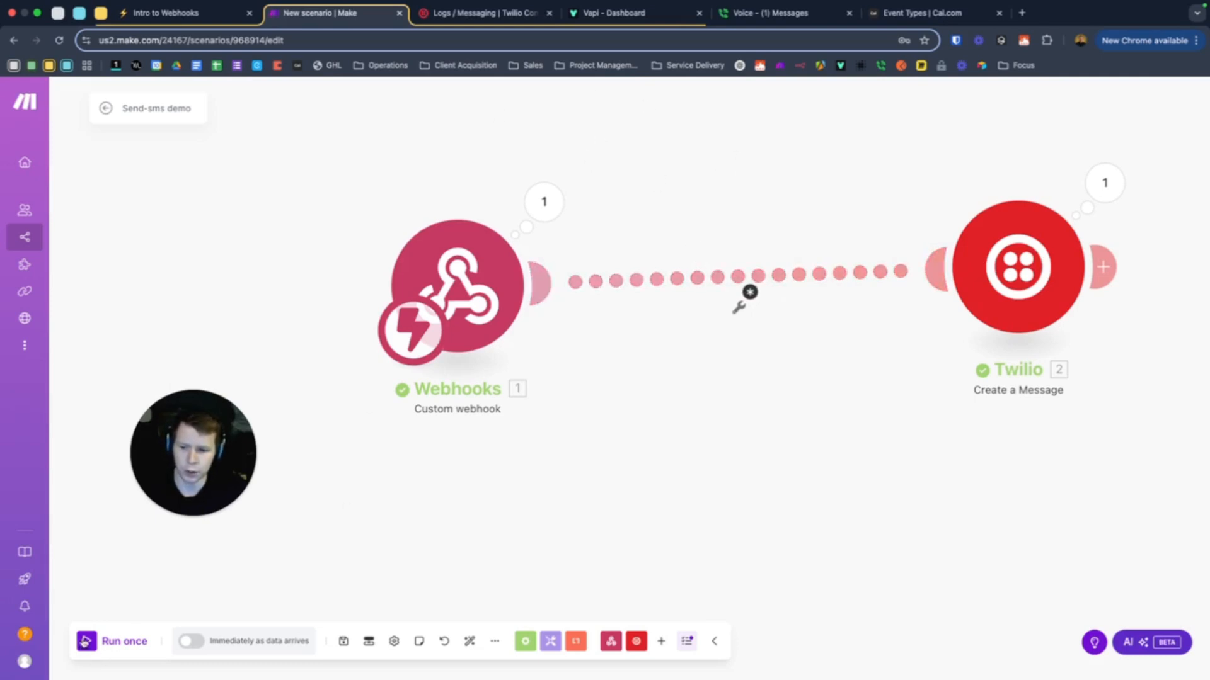
left_click(84, 642)
left_click(691, 425)
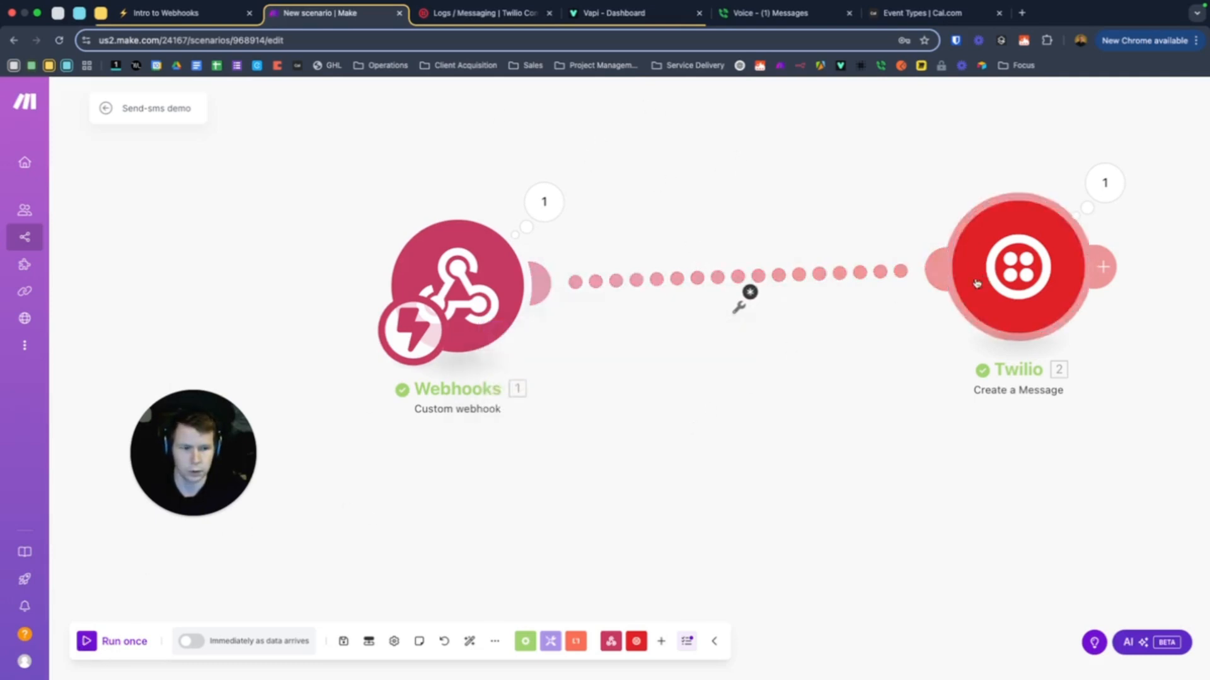
left_click(698, 325)
left_click(970, 417)
Start Run once in Make and call the assistant's number from Google Voice
left_click(85, 646)
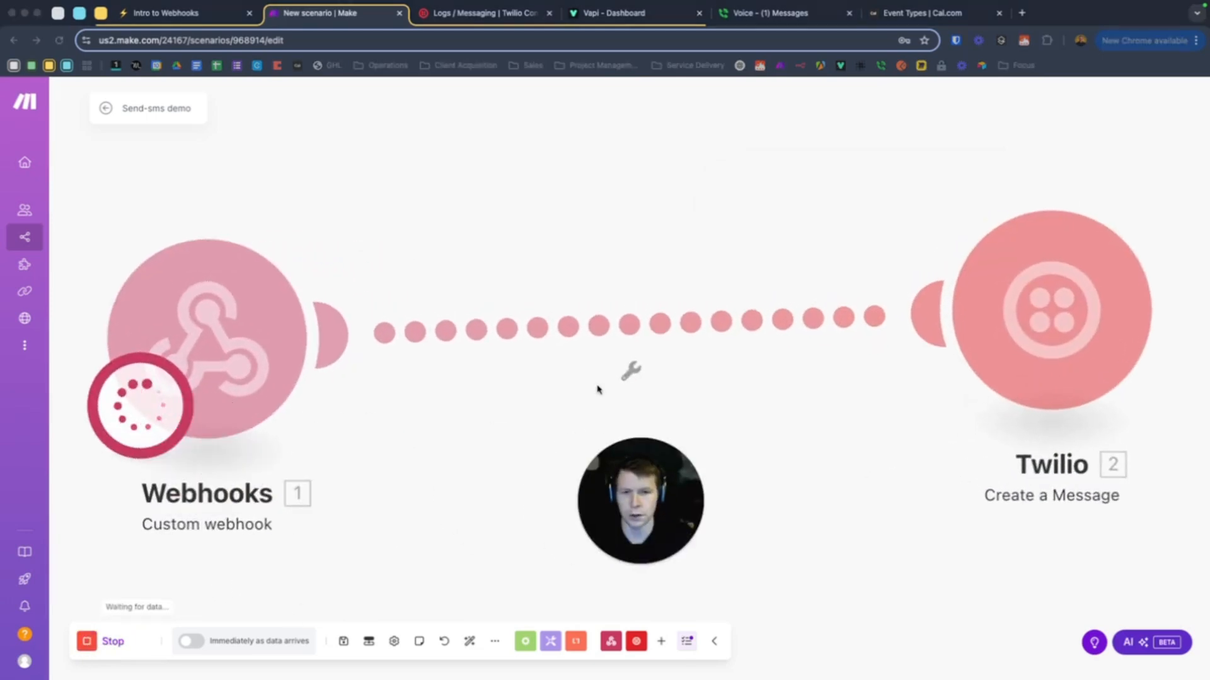
left_click(776, 14)
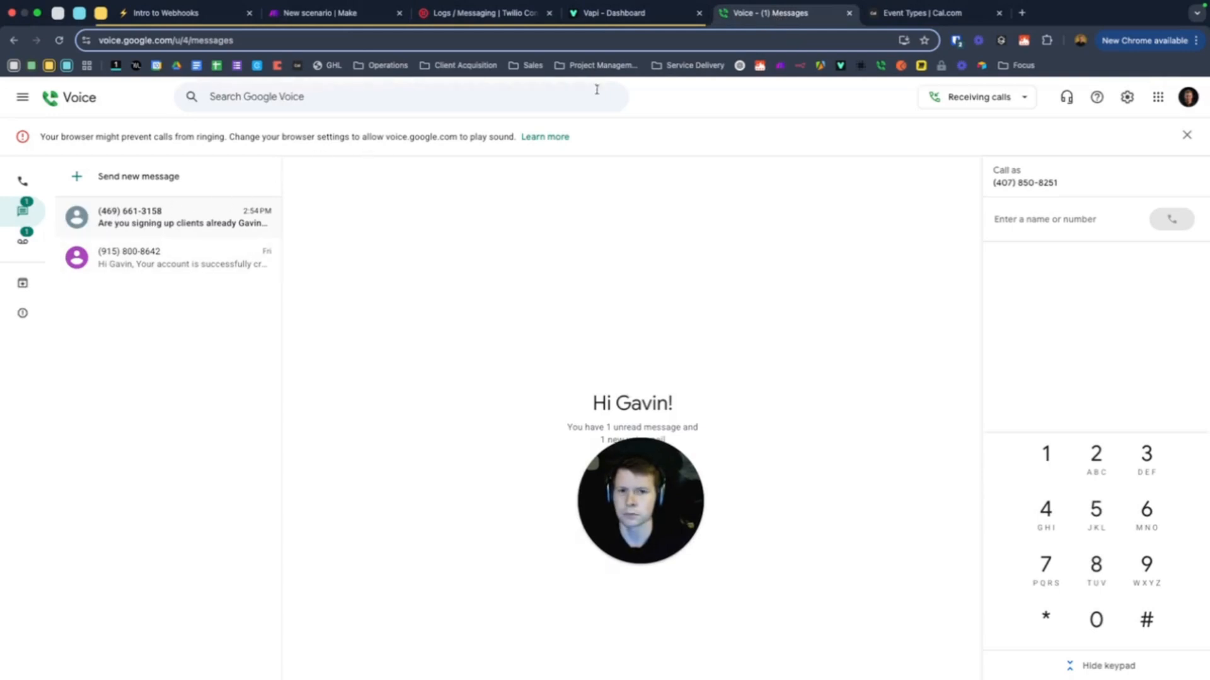
left_click(328, 13)
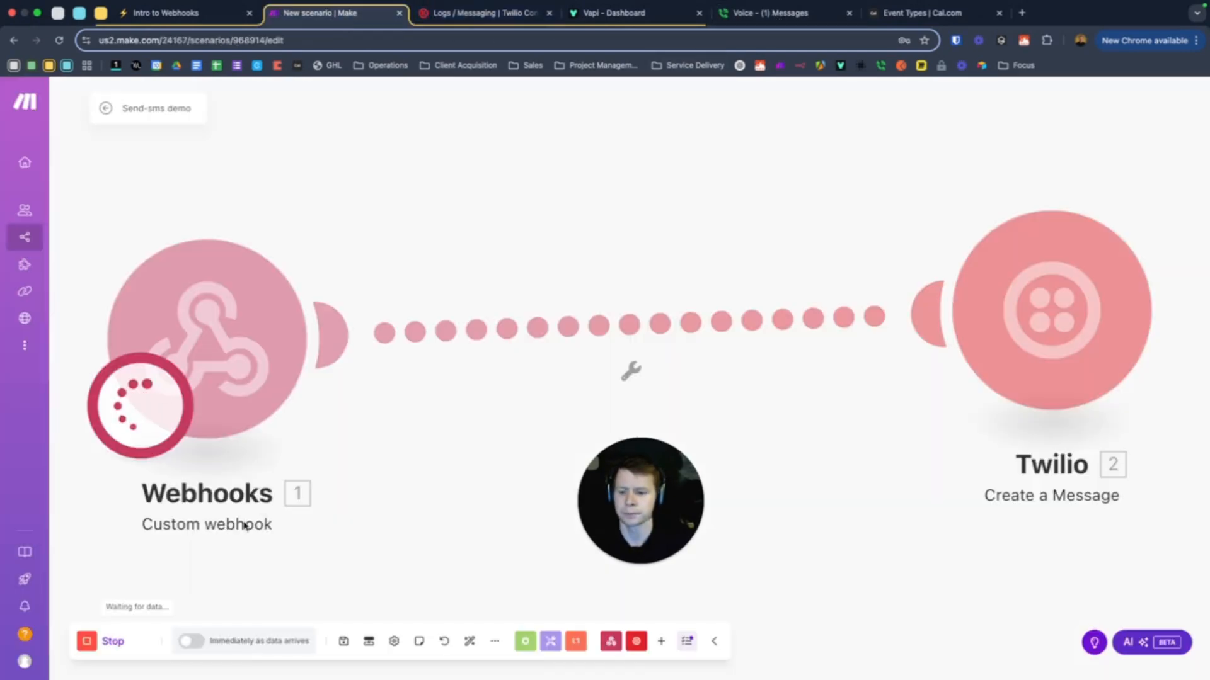
right_click(218, 360)
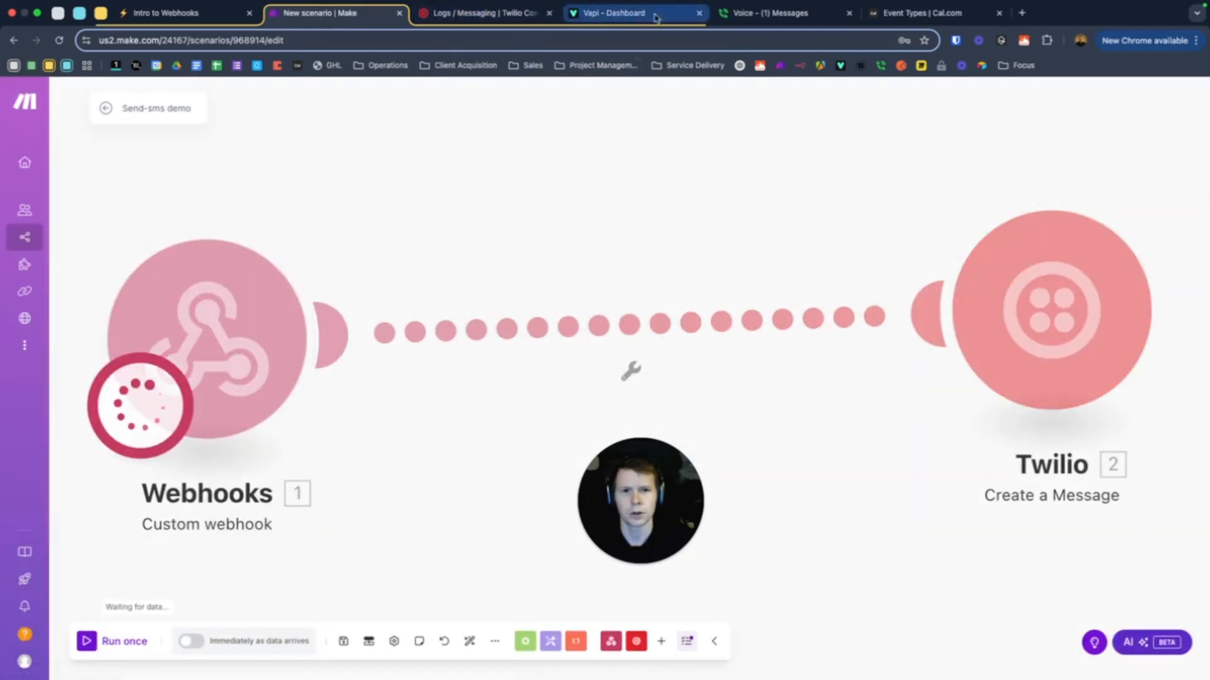
left_click(768, 19)
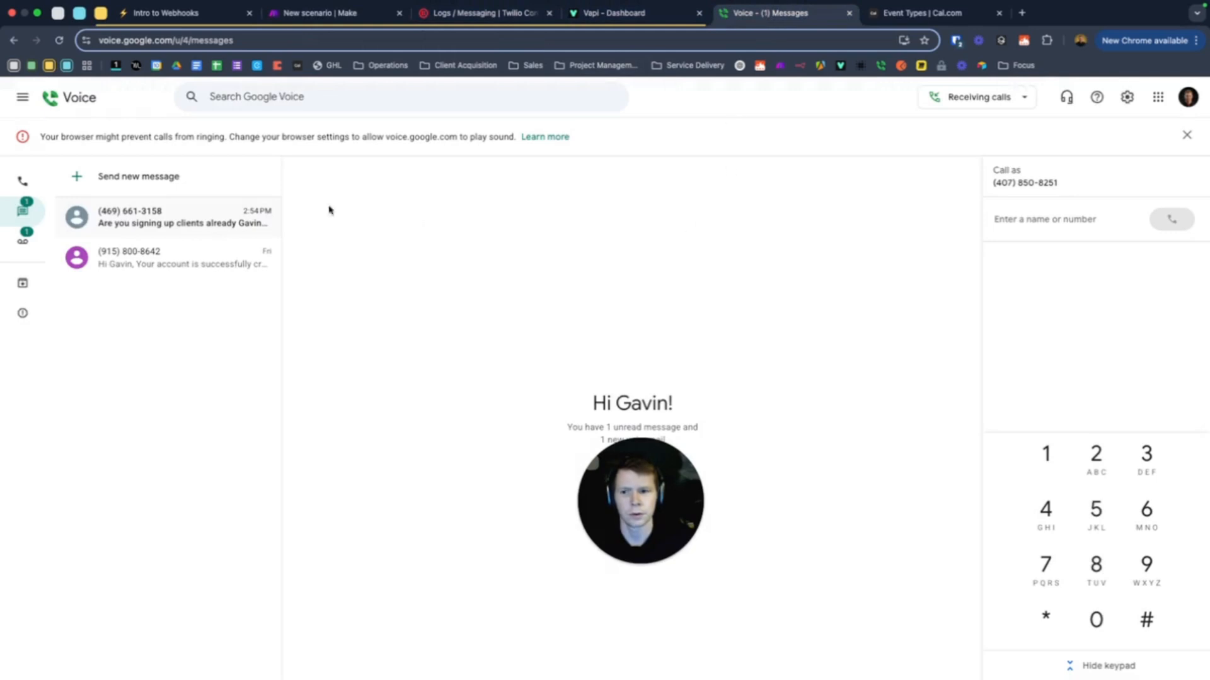
left_click(23, 181)
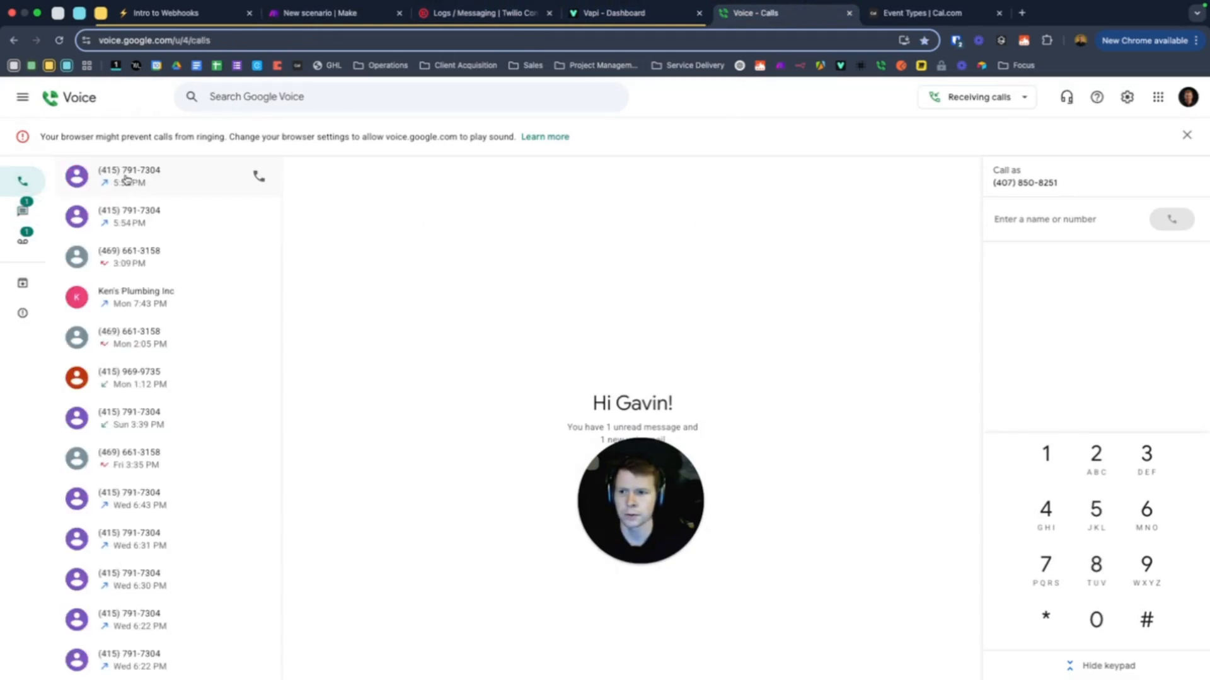
left_click(259, 177)
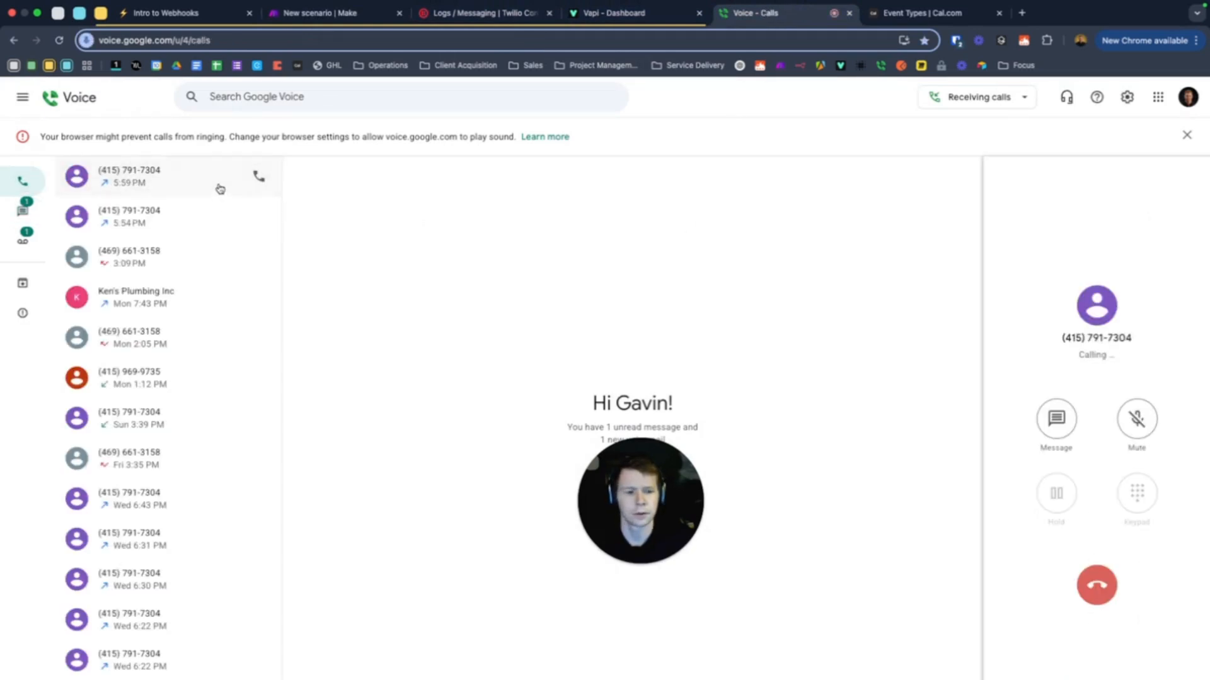
Hang up the test call and expand the caught bundle: status-update with status in-progress
left_click(328, 15)
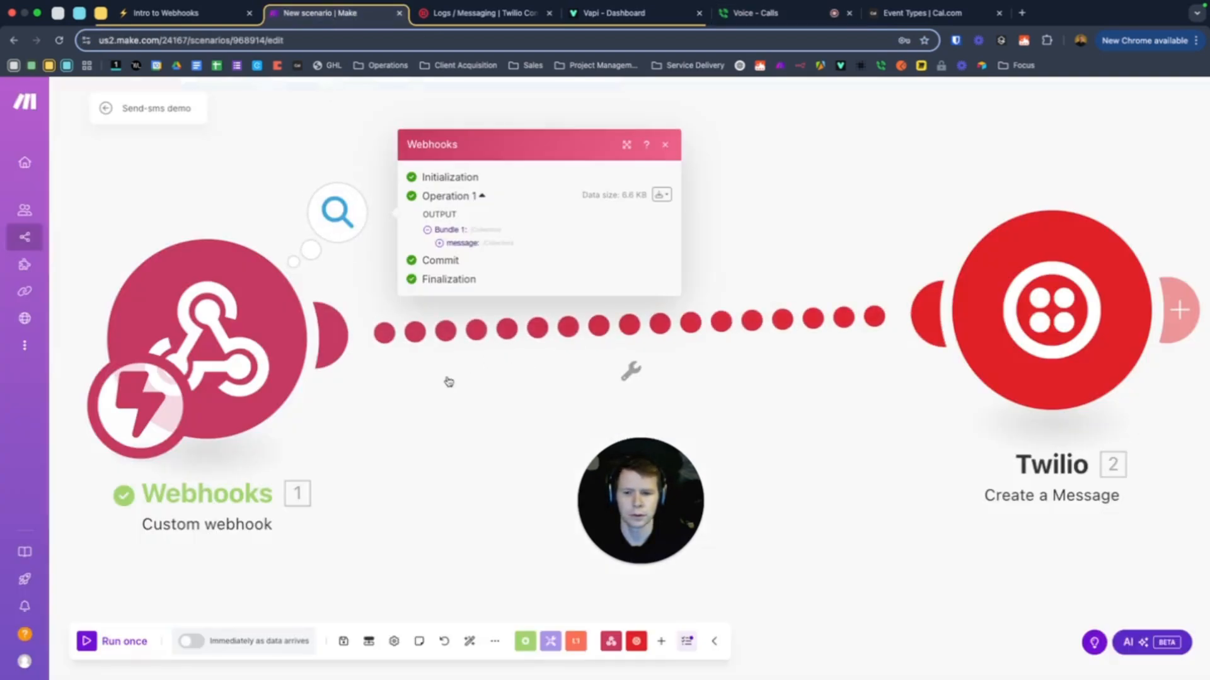
left_click(778, 14)
left_click(1096, 585)
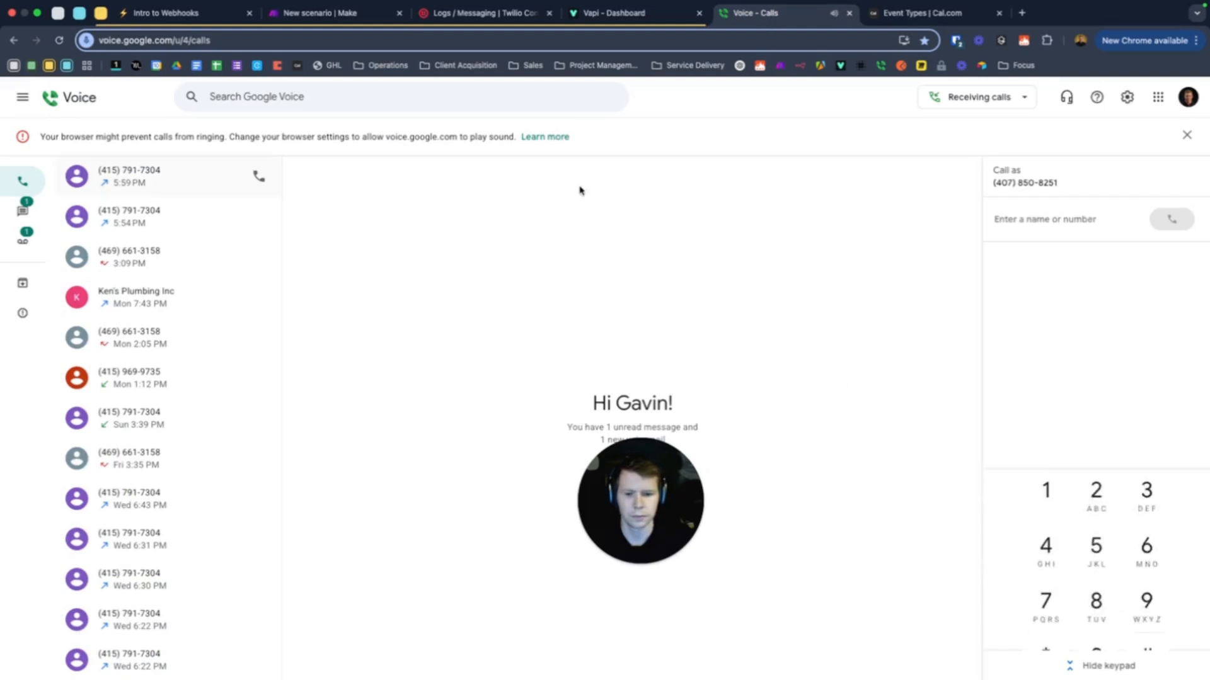
left_click(325, 19)
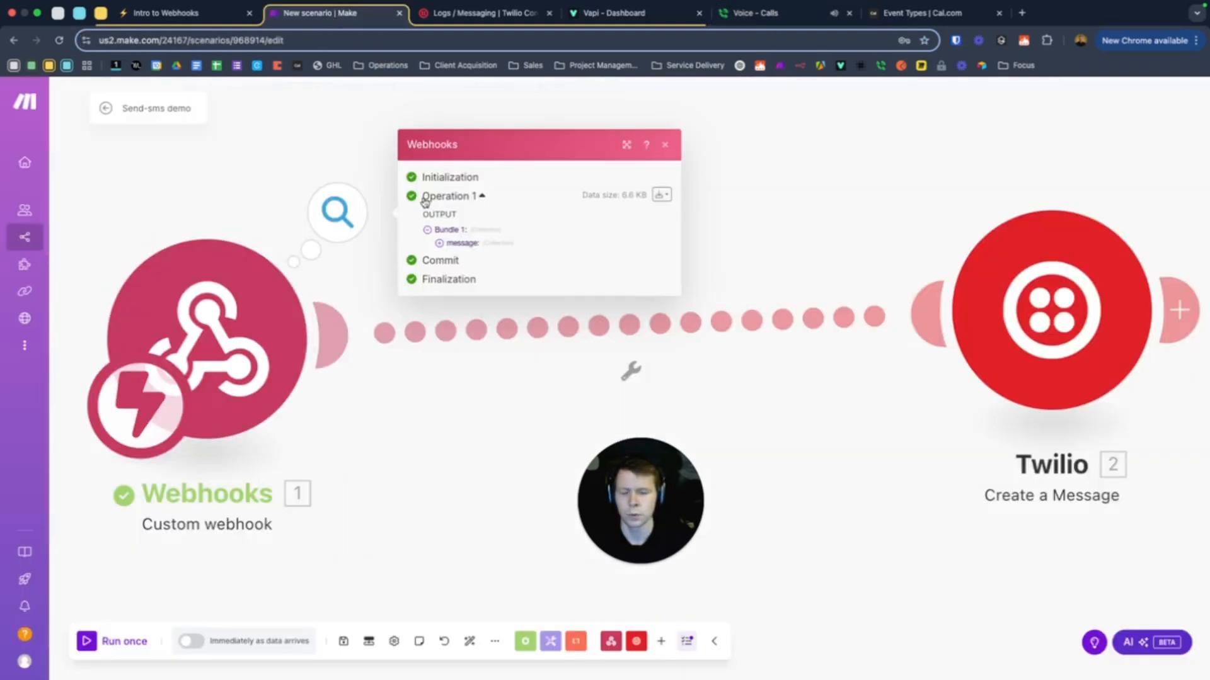
left_click(440, 244)
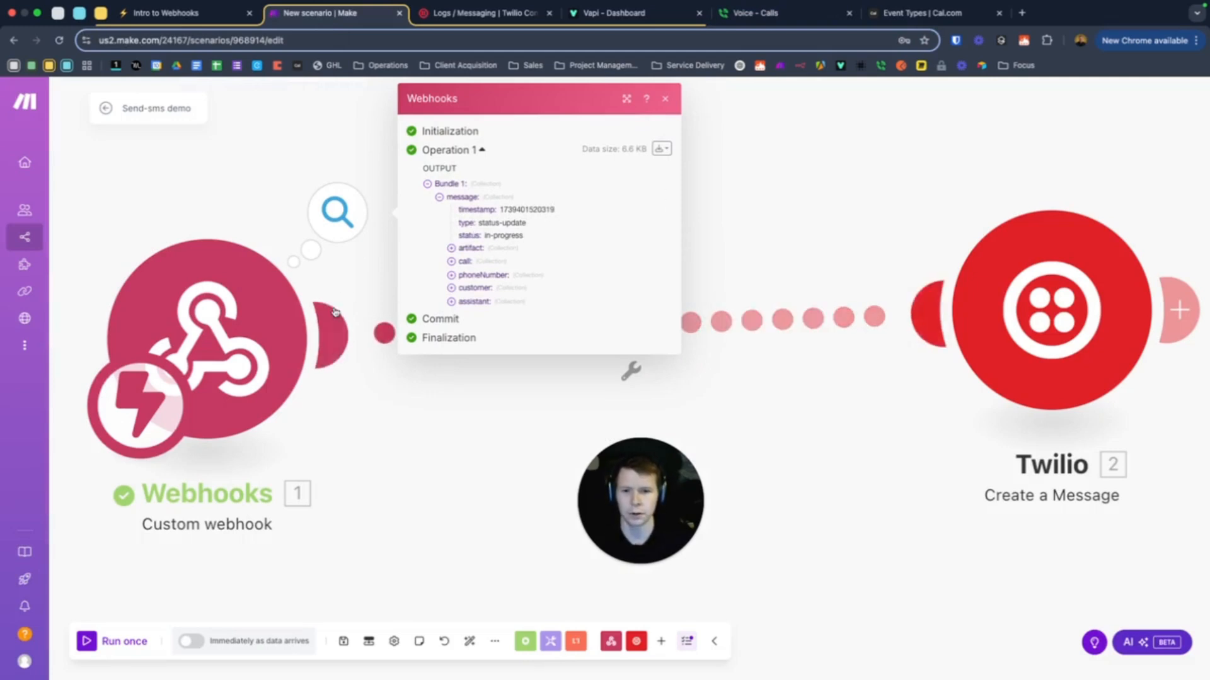
left_click(720, 320)
Save a 'Status Update' filter requiring message: status Equal to in-progress
left_click(749, 268)
type("Stat")
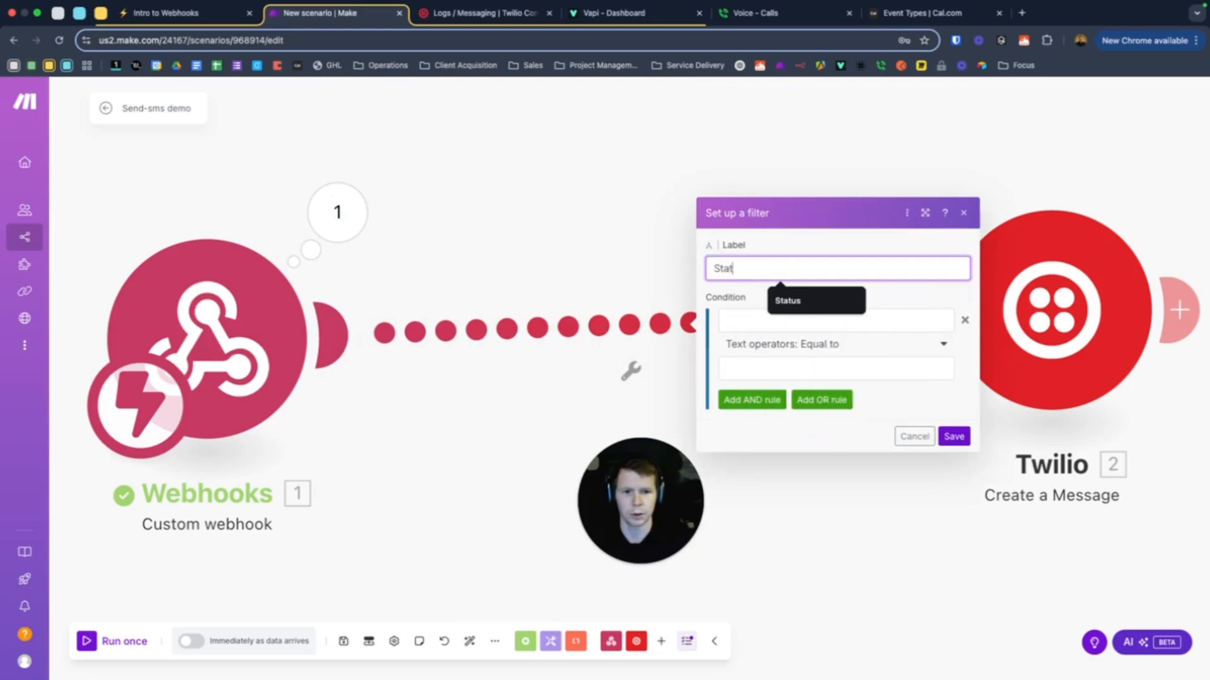
type("us Update")
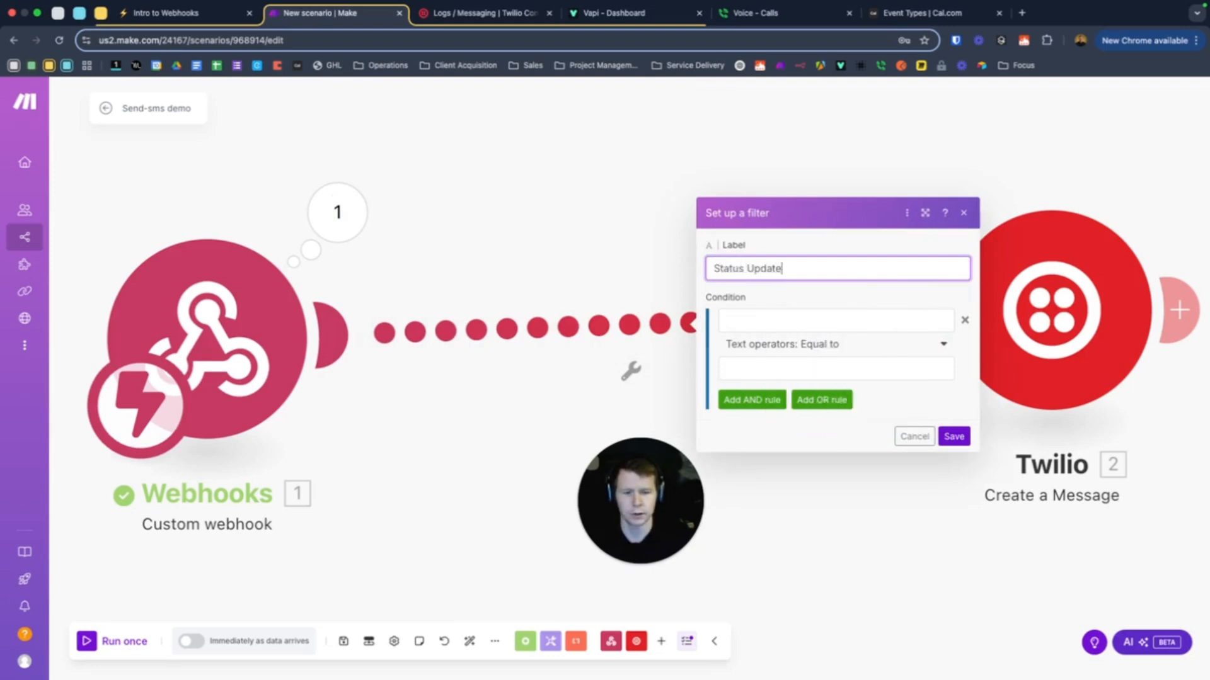
left_click(757, 318)
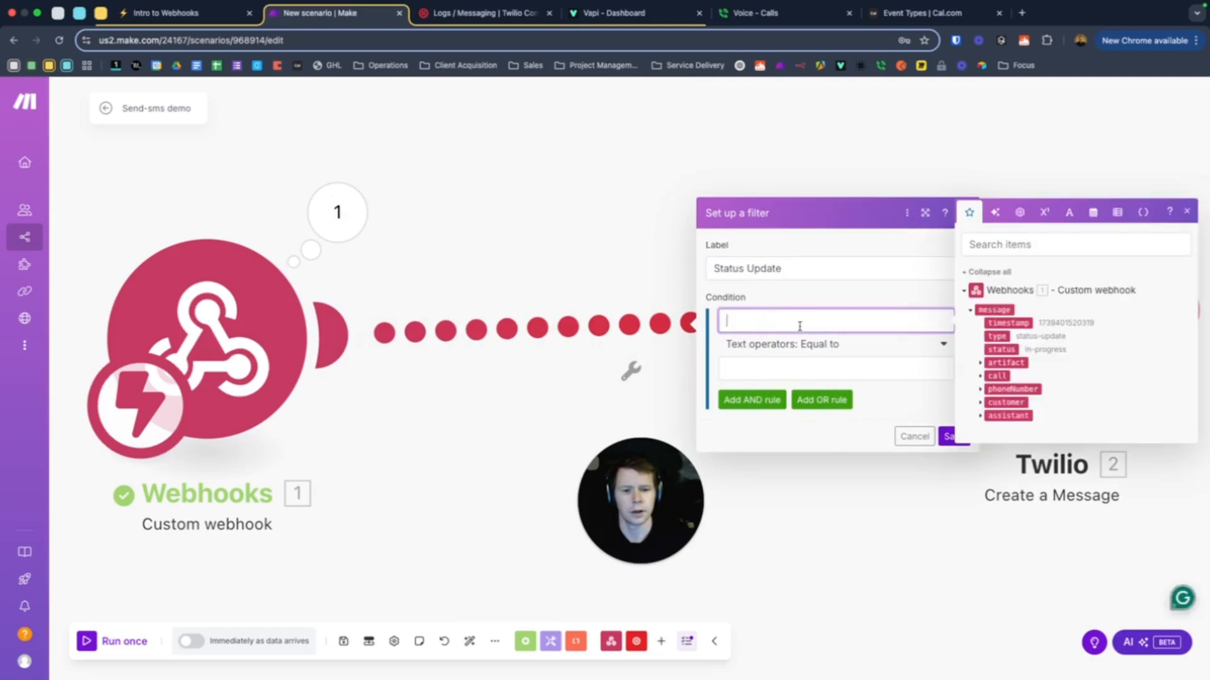
left_click(1001, 350)
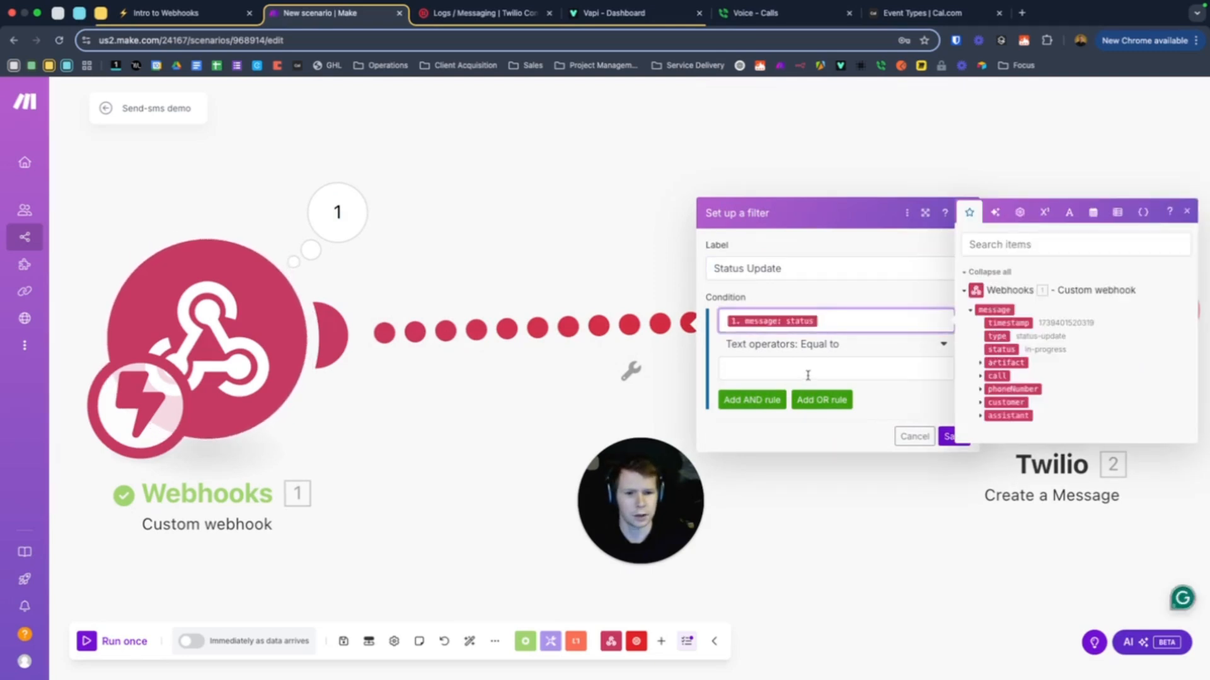
left_click(804, 369)
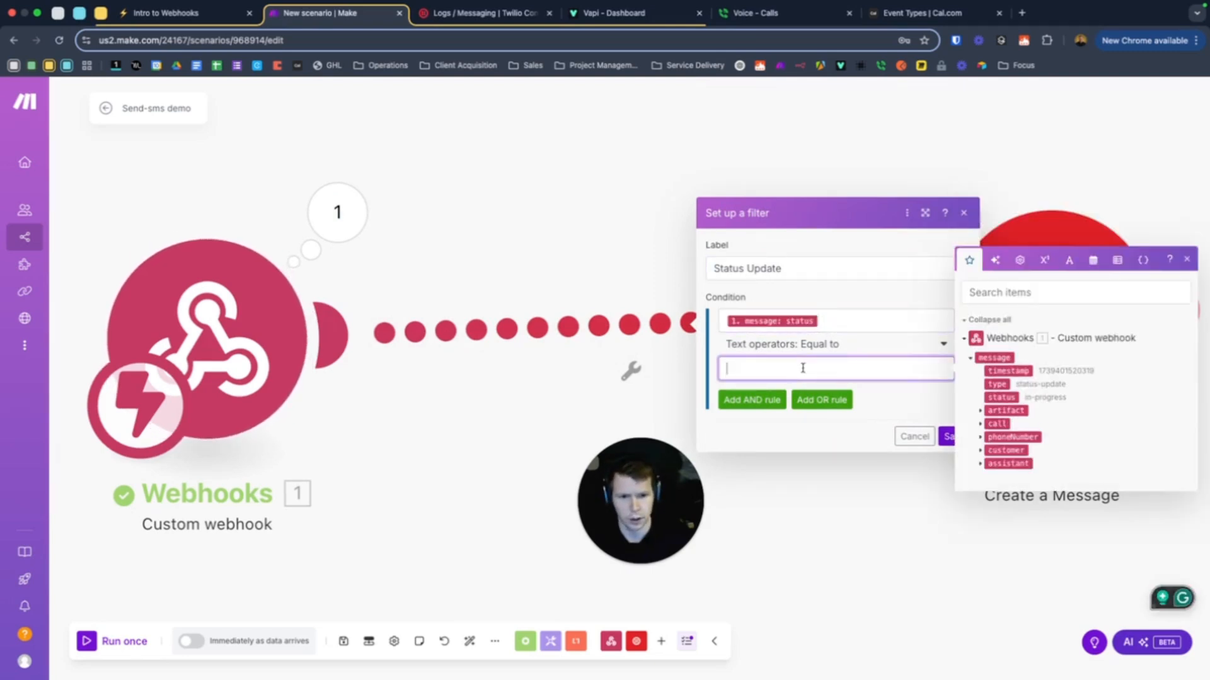
type("in-progress")
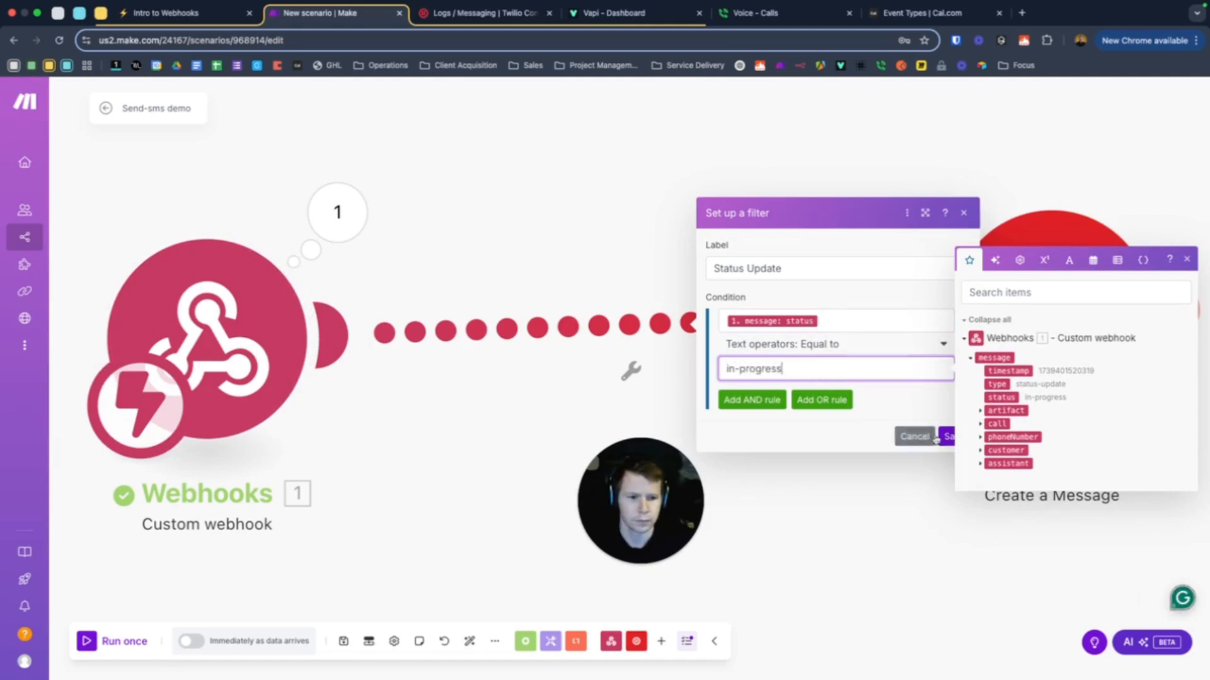
left_click(948, 437)
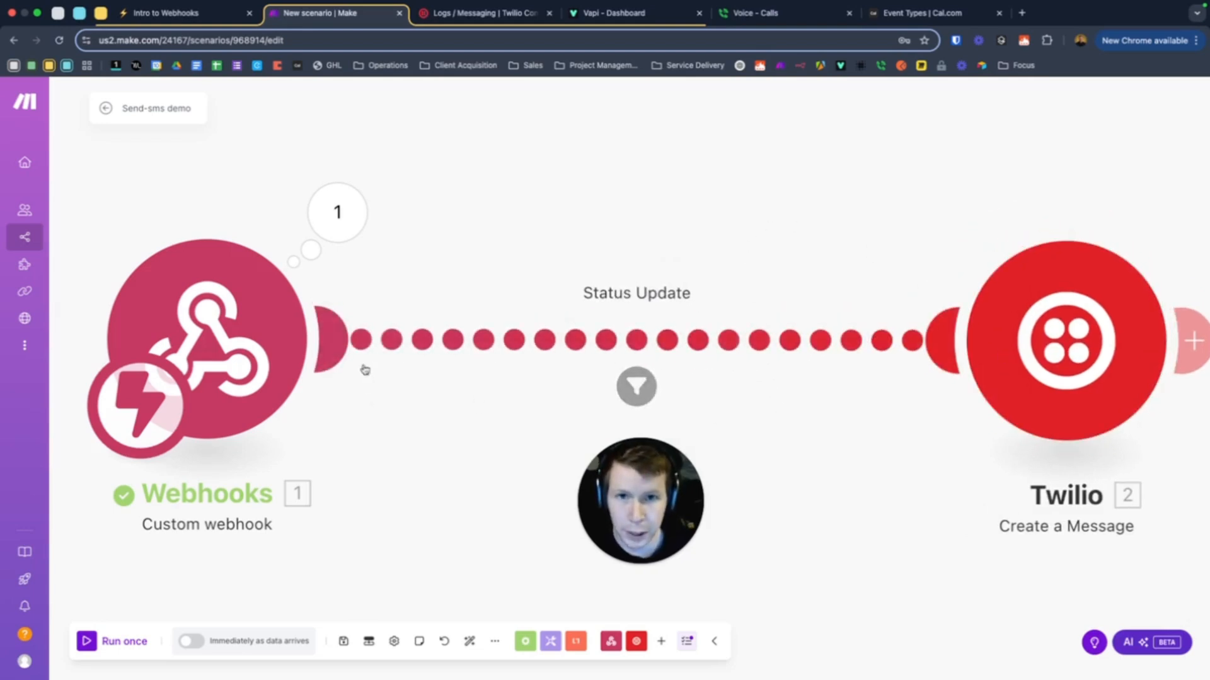
Confirm status-update is the only Vapi server message and republish the Real Estate Qualifier
left_click(606, 14)
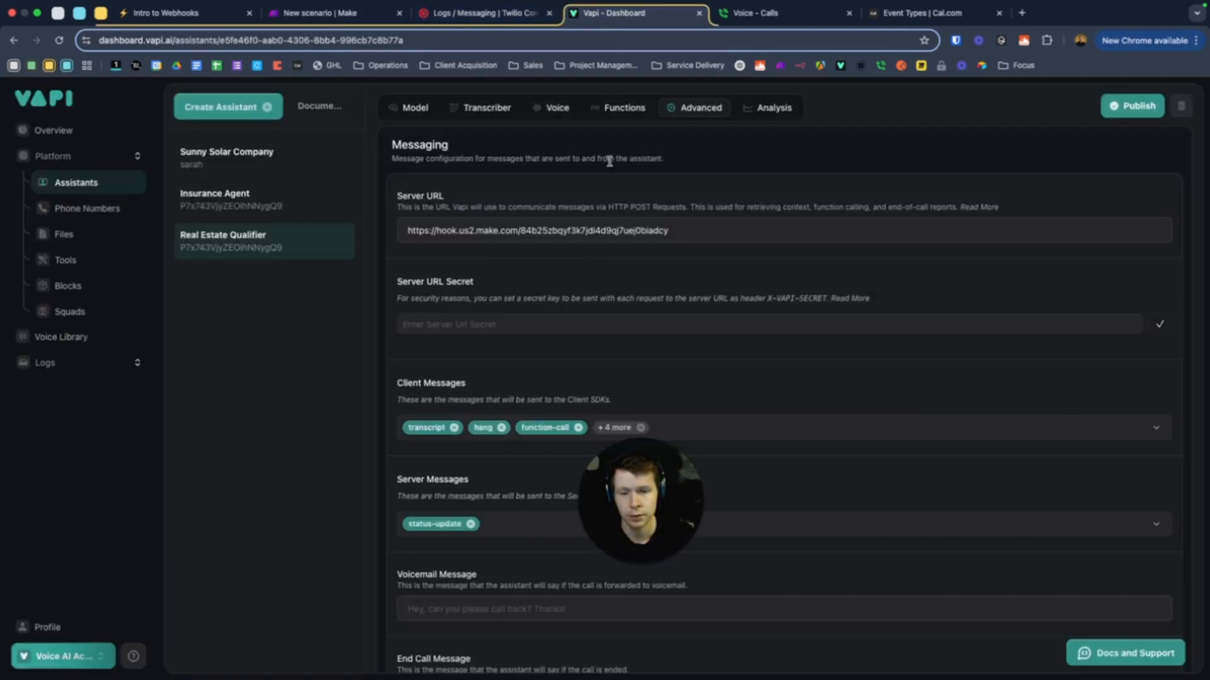
scroll(557, 265, "up", 3)
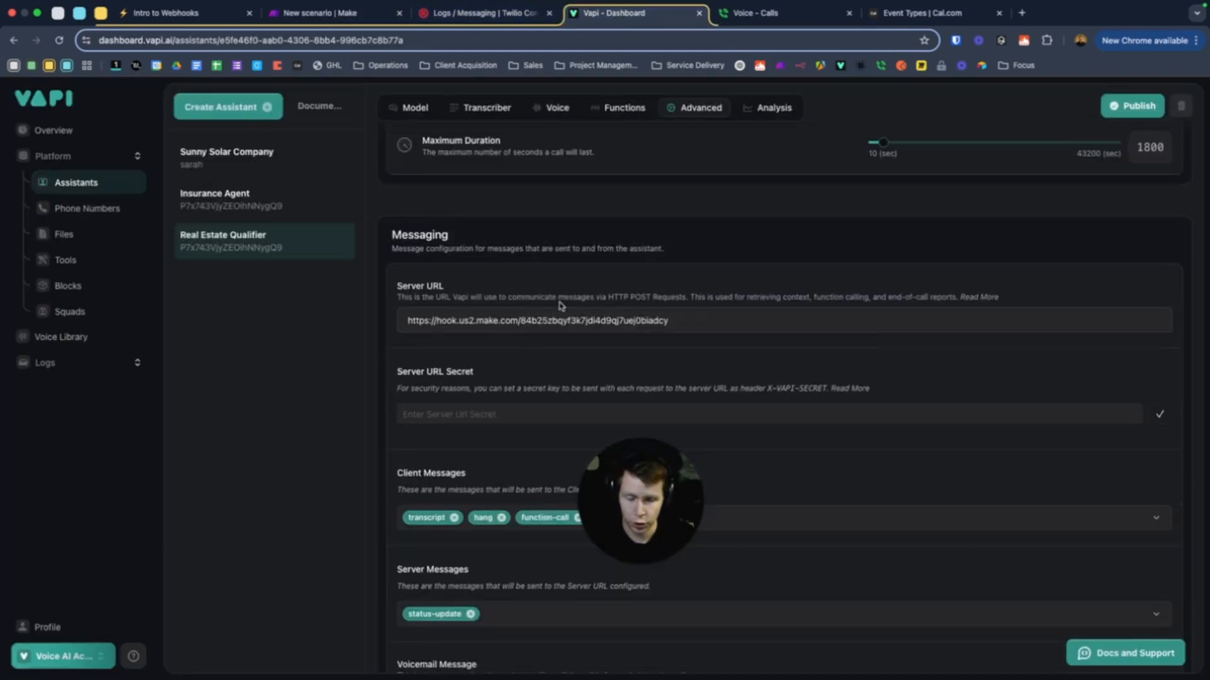
scroll(519, 384, "down", 8)
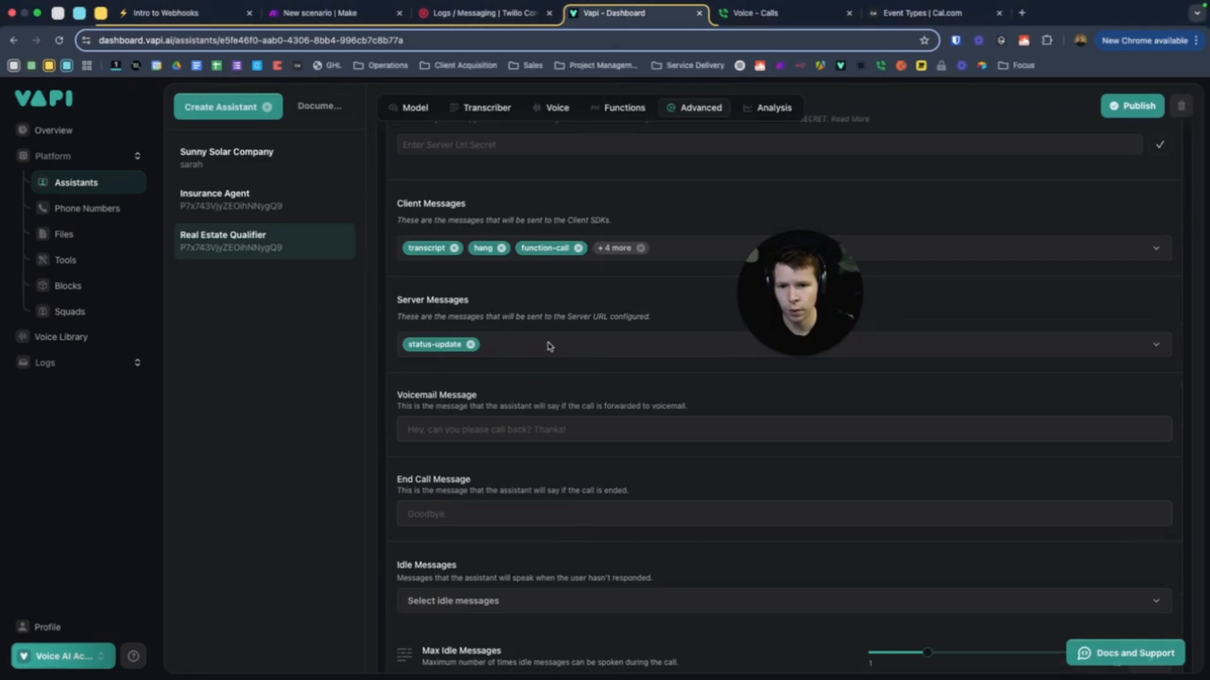
left_click(542, 346)
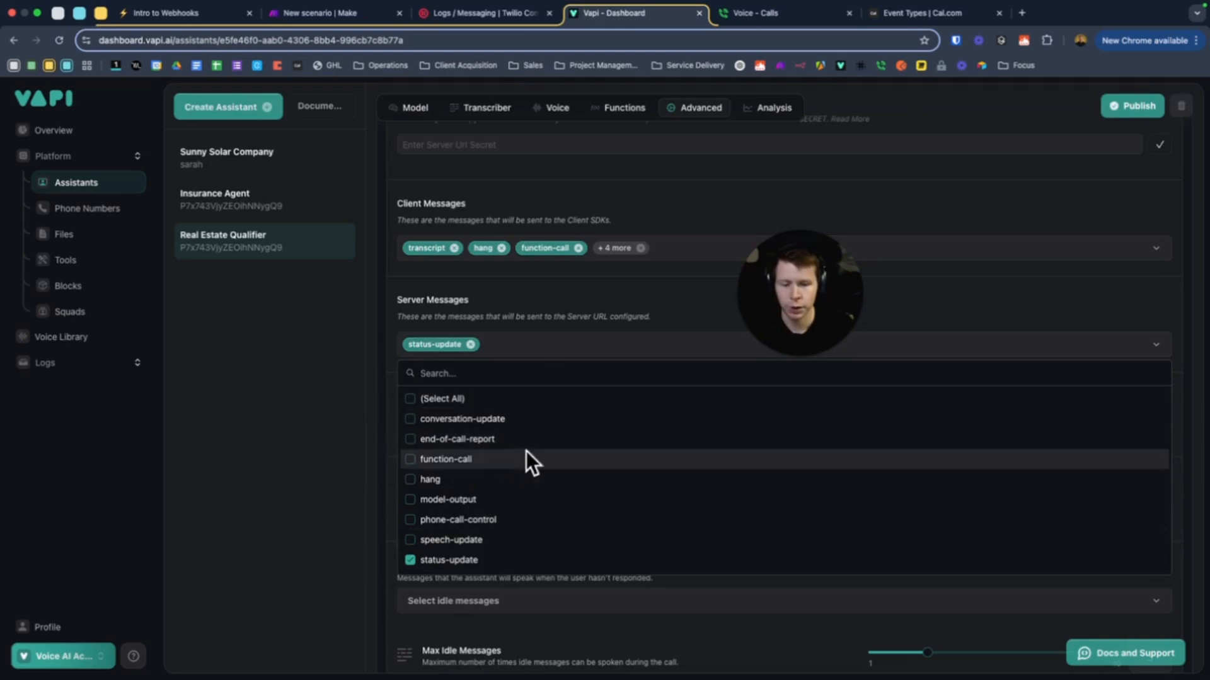
left_click(670, 288)
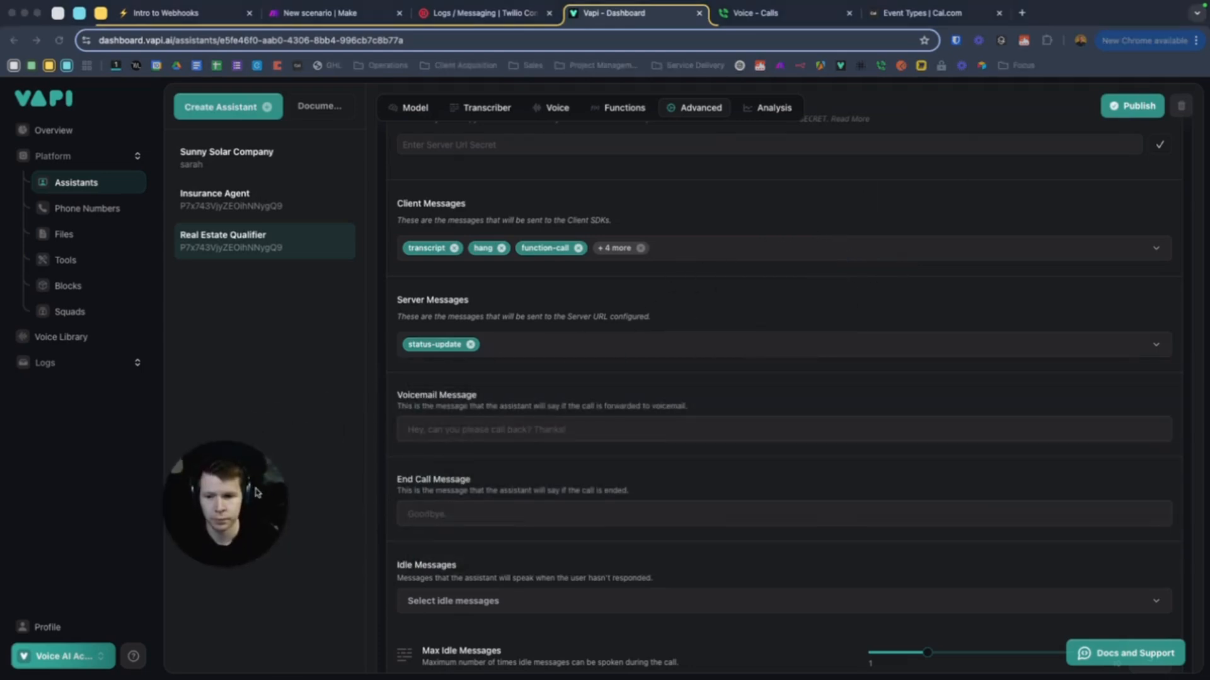
left_click(1121, 108)
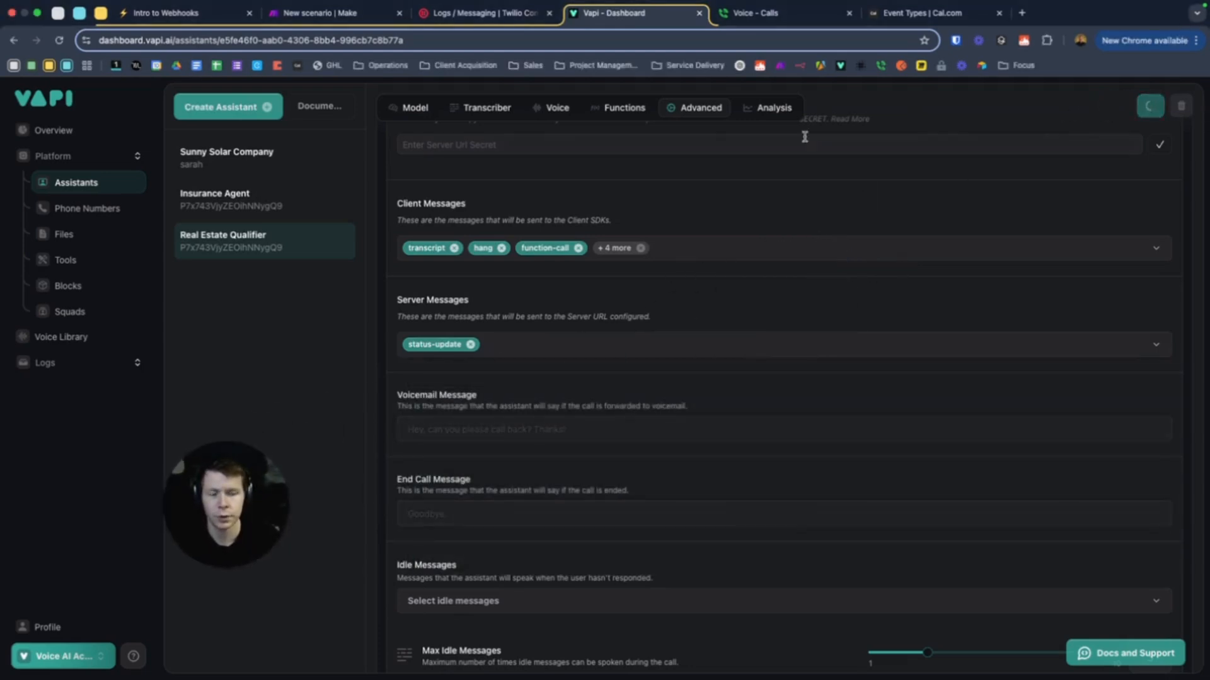
left_click_drag(252, 485, 288, 475)
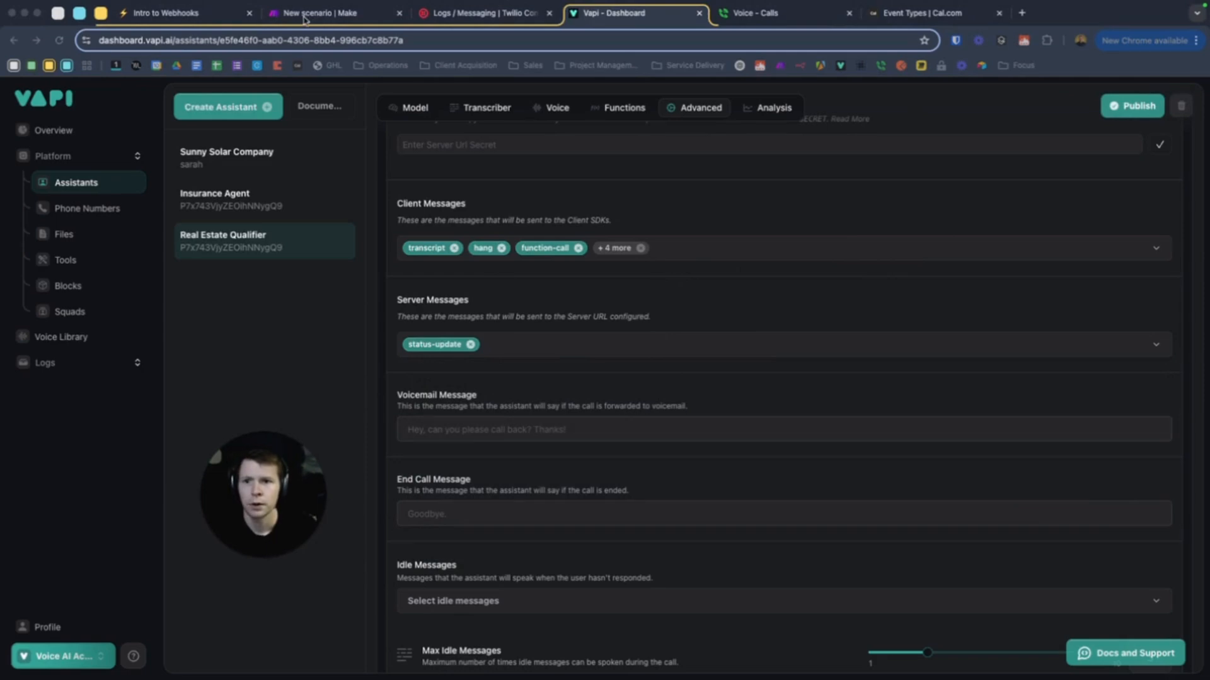
left_click(336, 14)
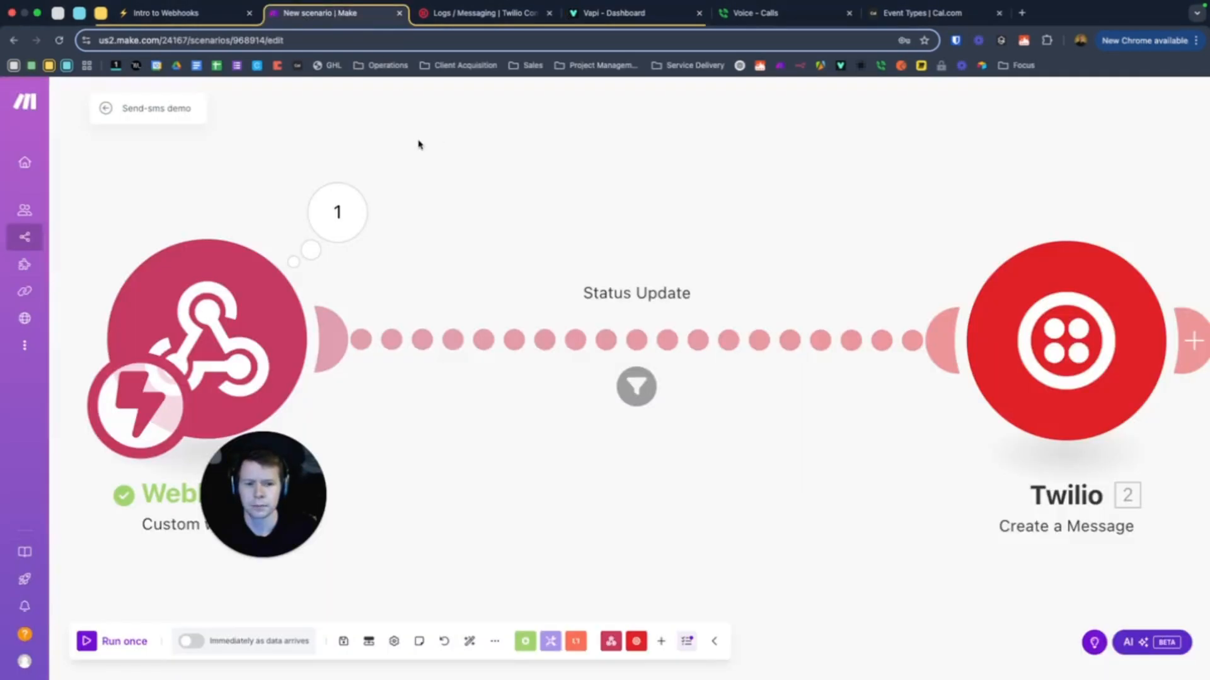
Run the Make scenario once, choosing Wait for new data
left_click_drag(1033, 362, 1011, 351)
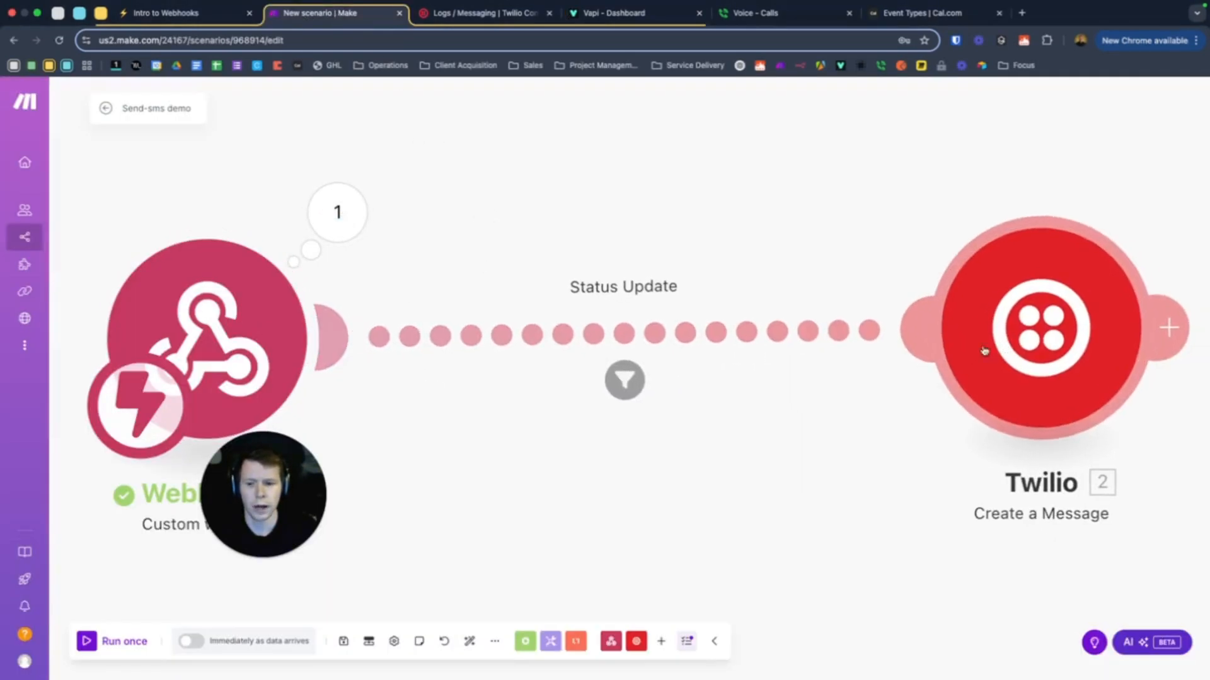
left_click_drag(264, 495, 579, 501)
left_click(88, 642)
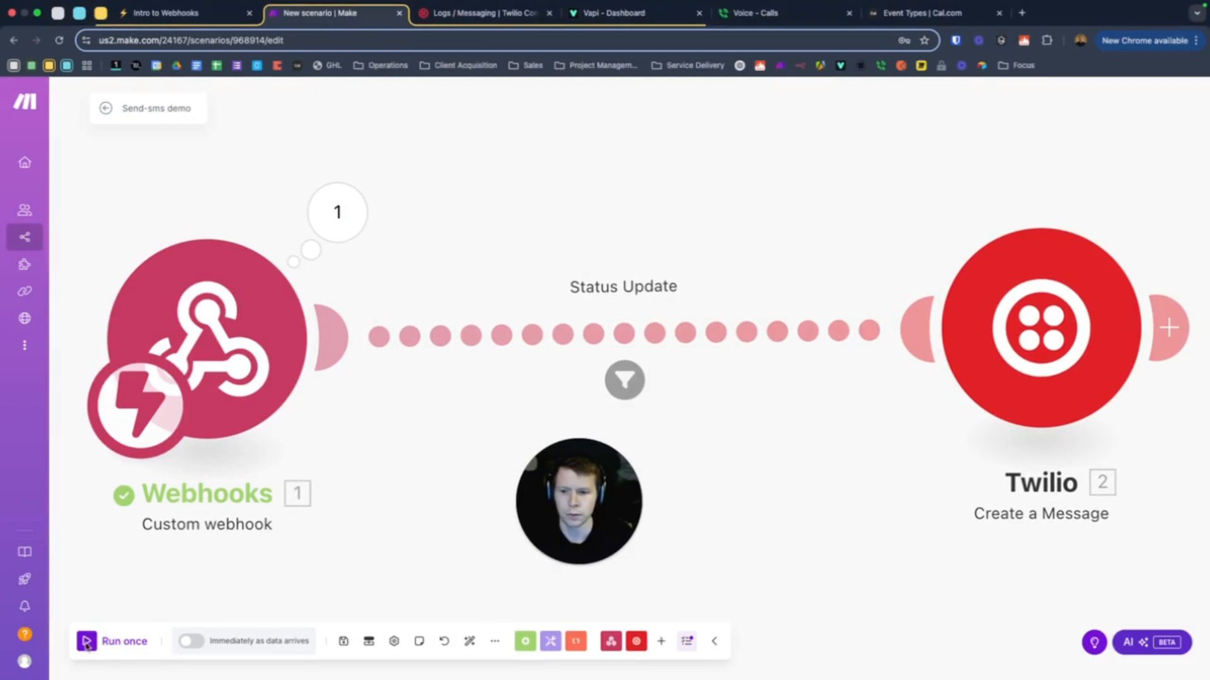
left_click(86, 642)
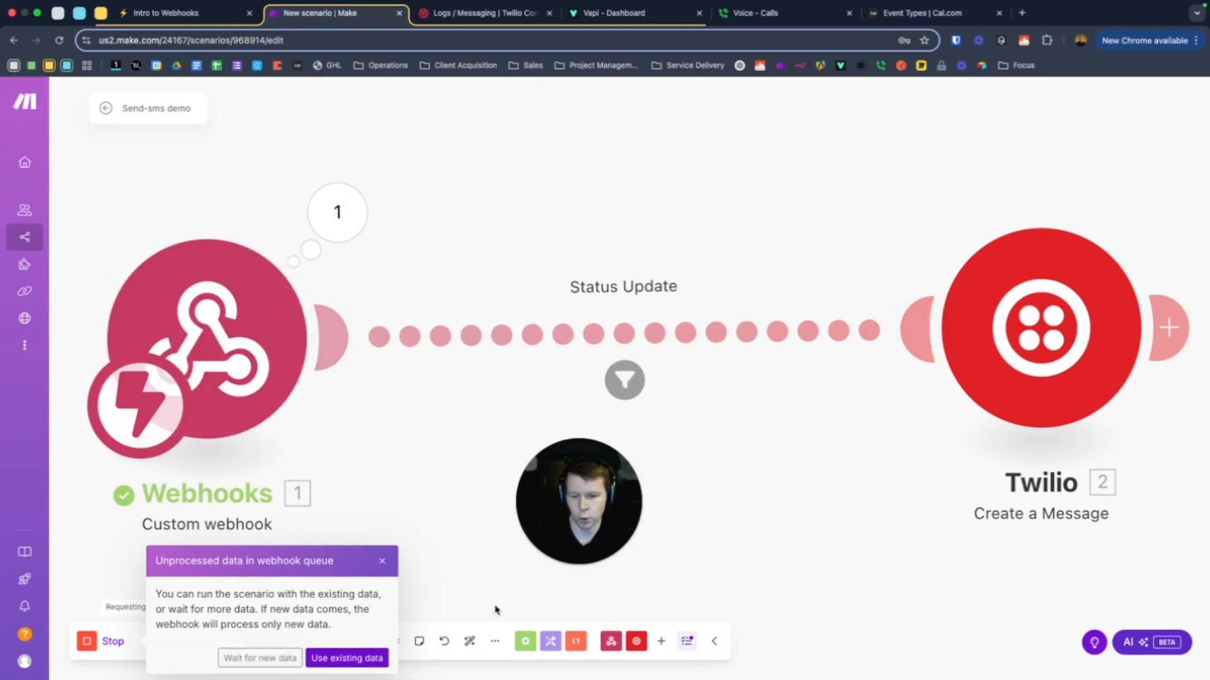
left_click(241, 658)
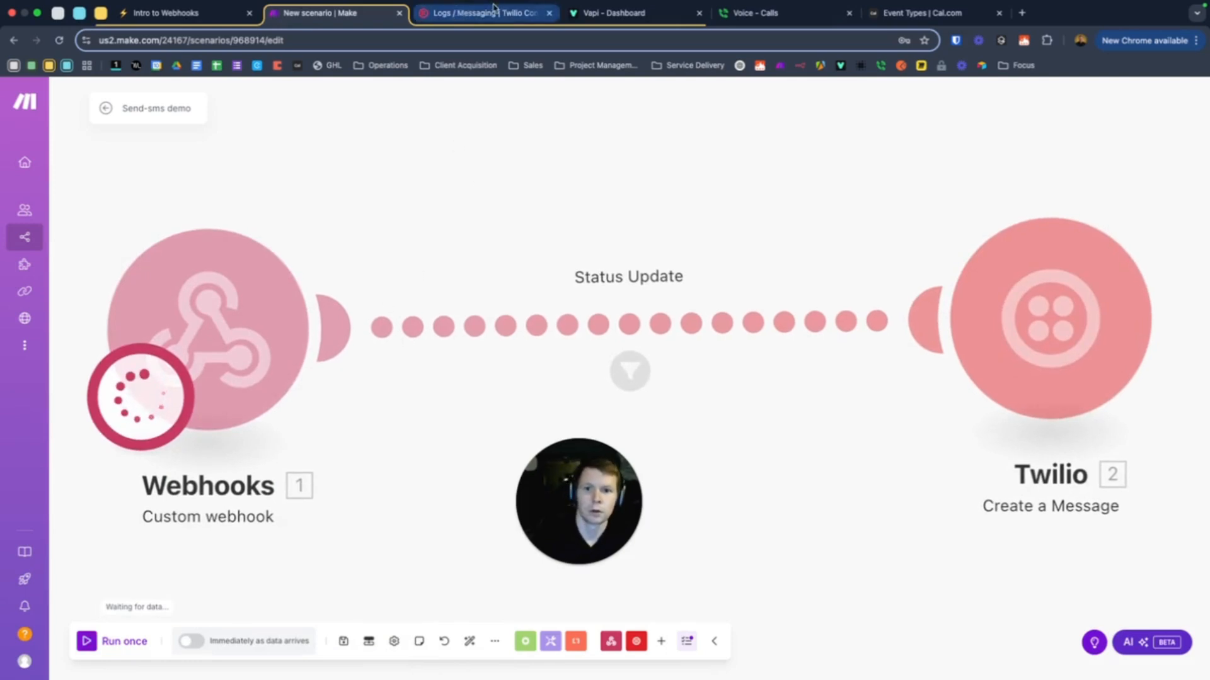
Place and hang up a Google Voice test call, then confirm both modules completed one operation
left_click(768, 16)
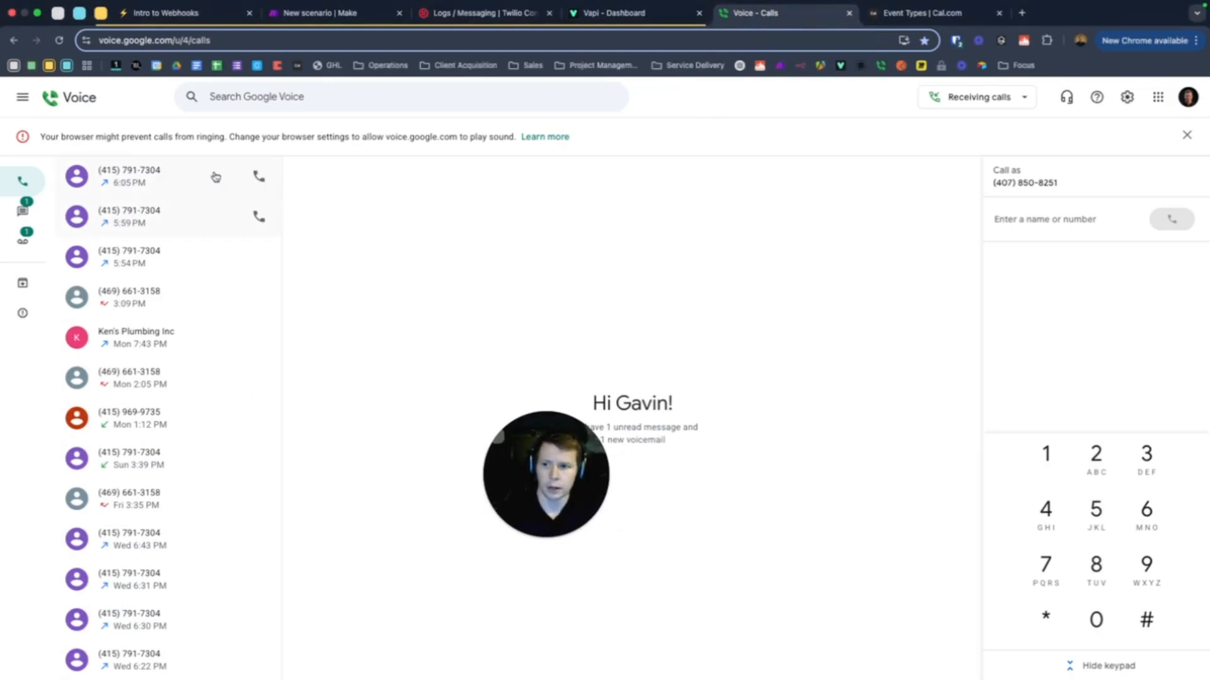
left_click(258, 174)
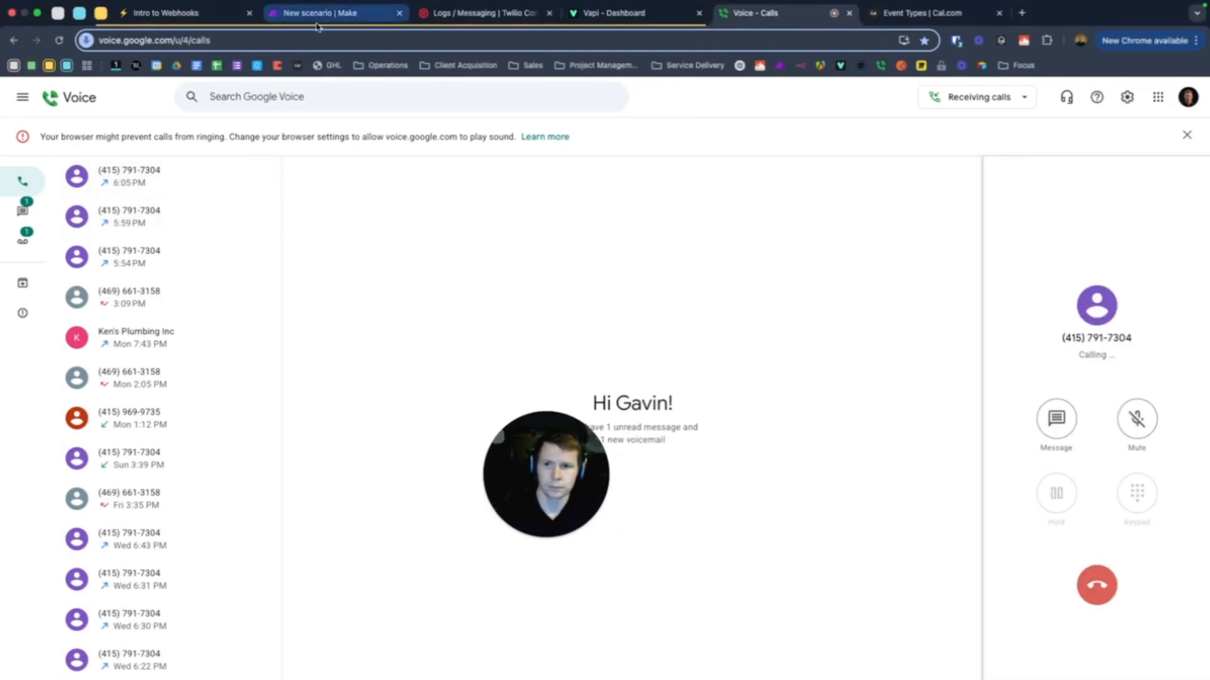
left_click(327, 13)
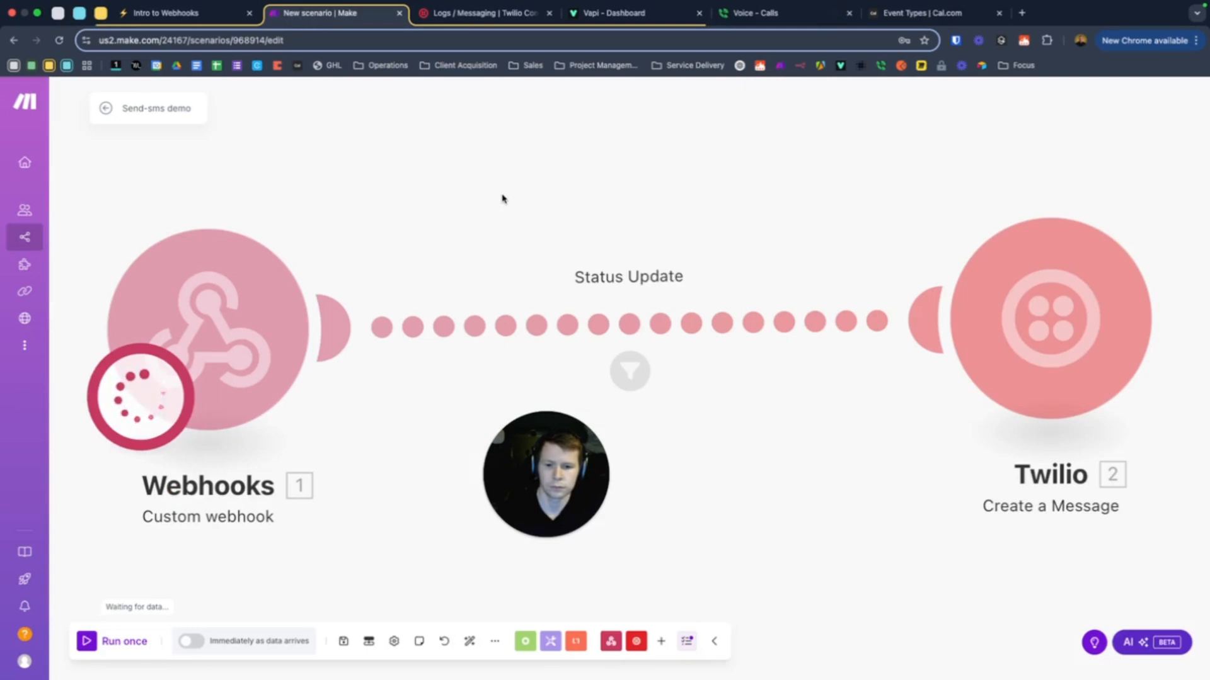
left_click_drag(567, 489, 622, 499)
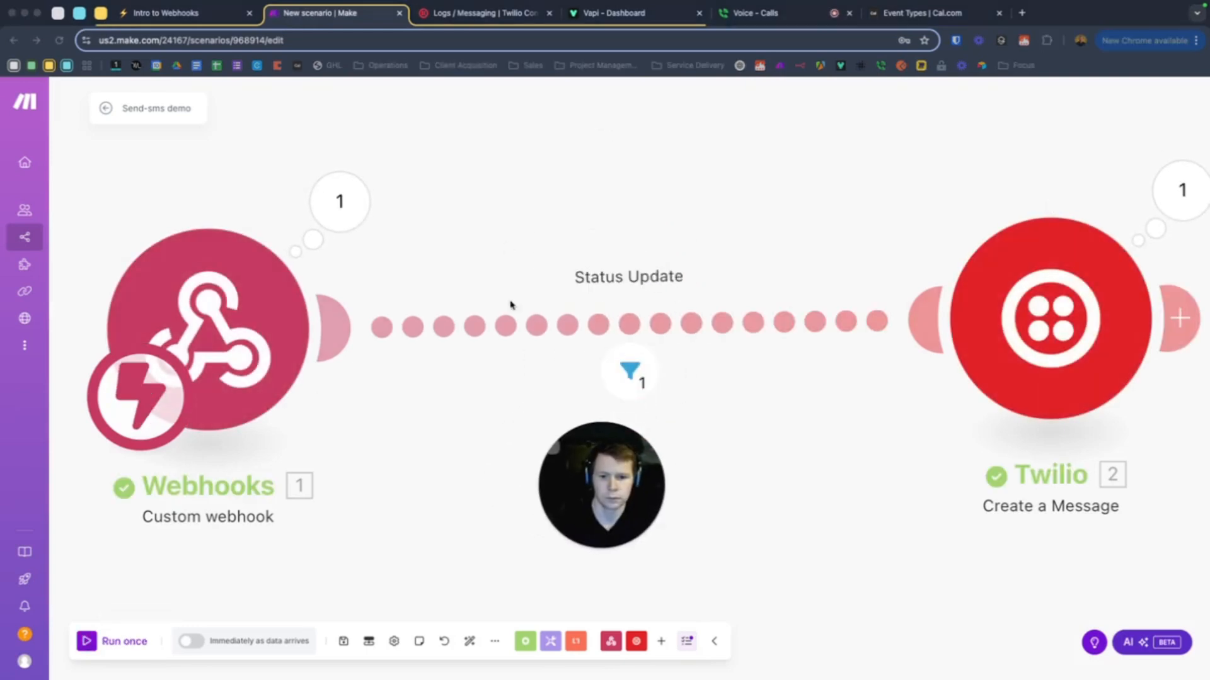
left_click(784, 14)
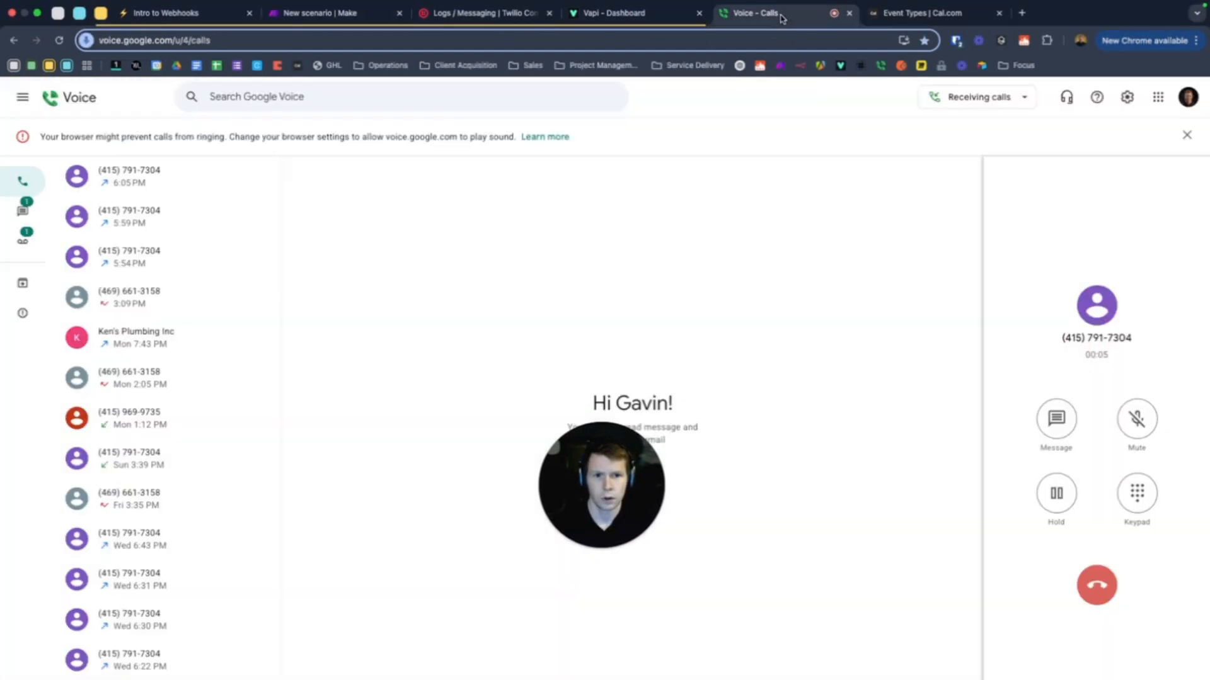
left_click(1096, 584)
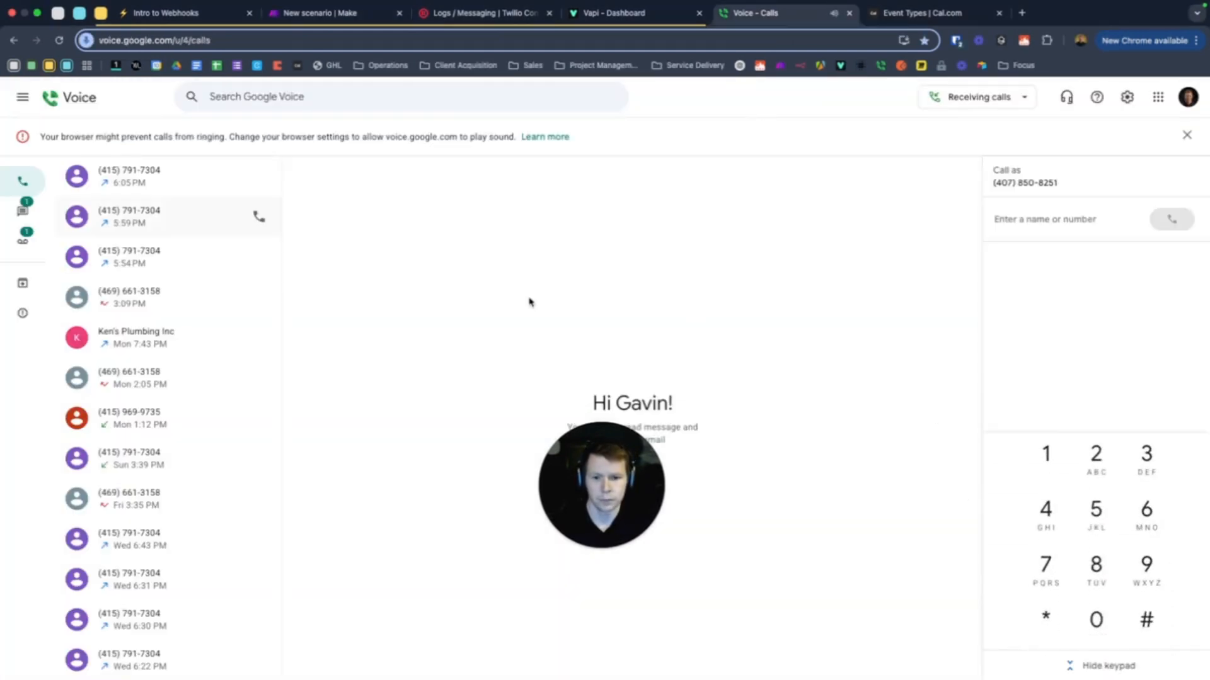
left_click(306, 7)
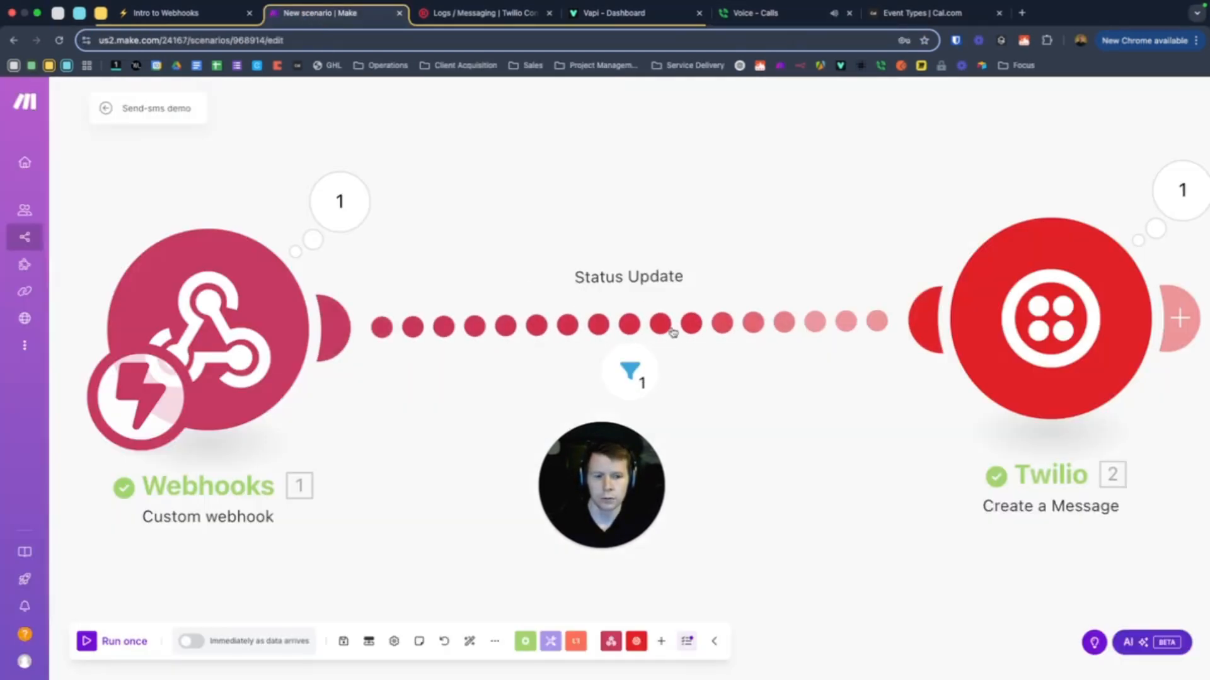
scroll(659, 334, "down", 3)
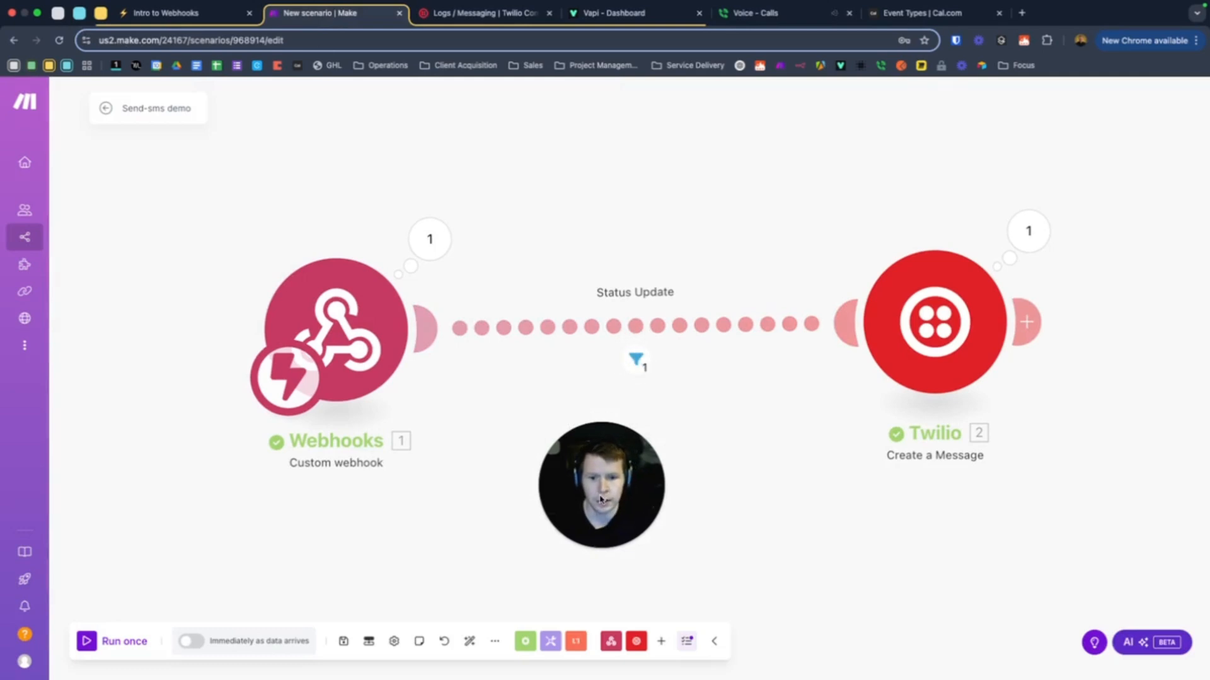
left_click(941, 327)
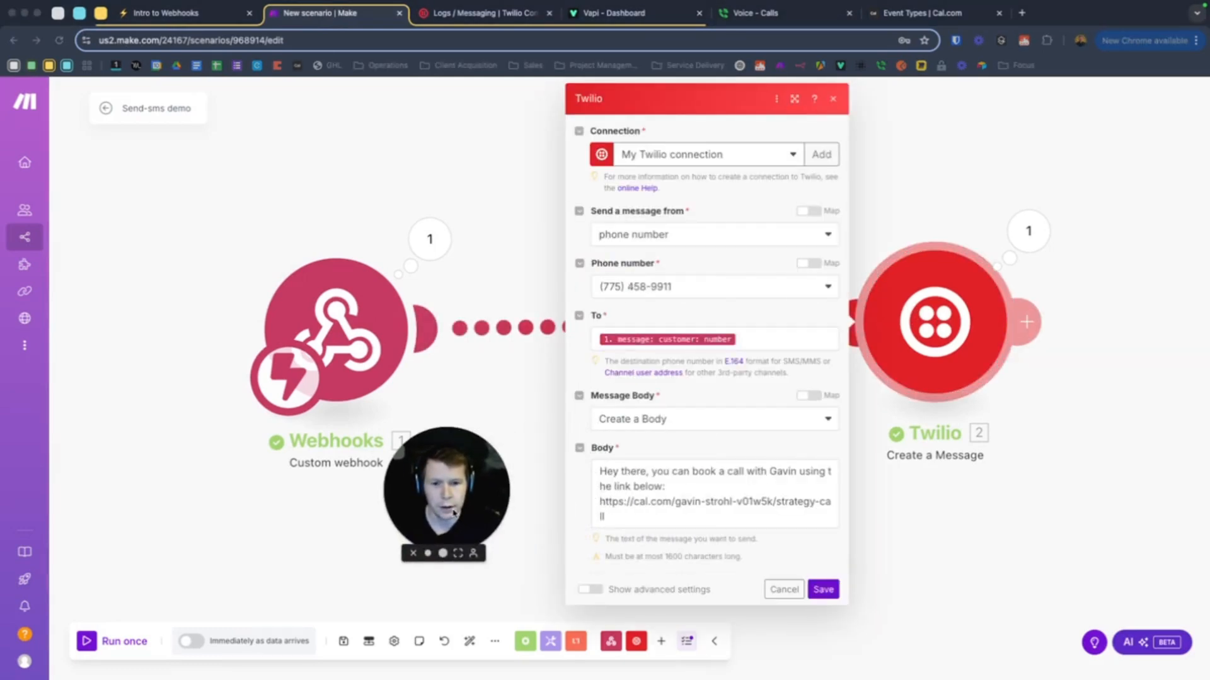
left_click(535, 249)
left_click(535, 248)
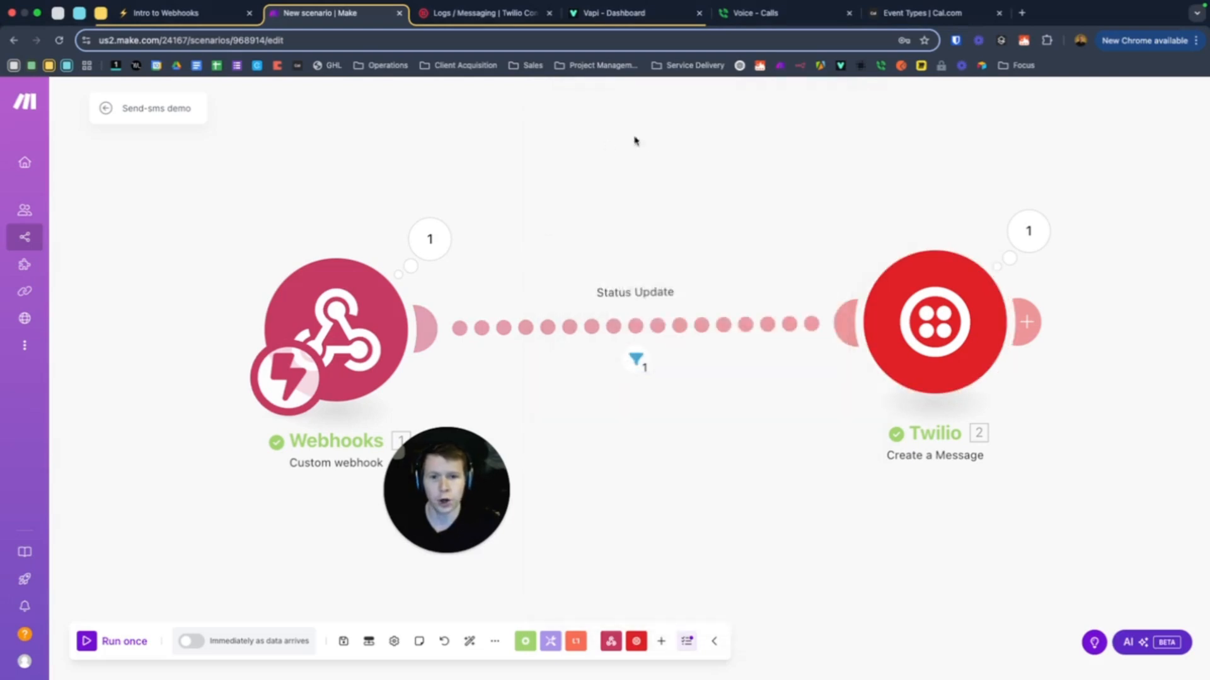
left_click_drag(435, 491, 629, 501)
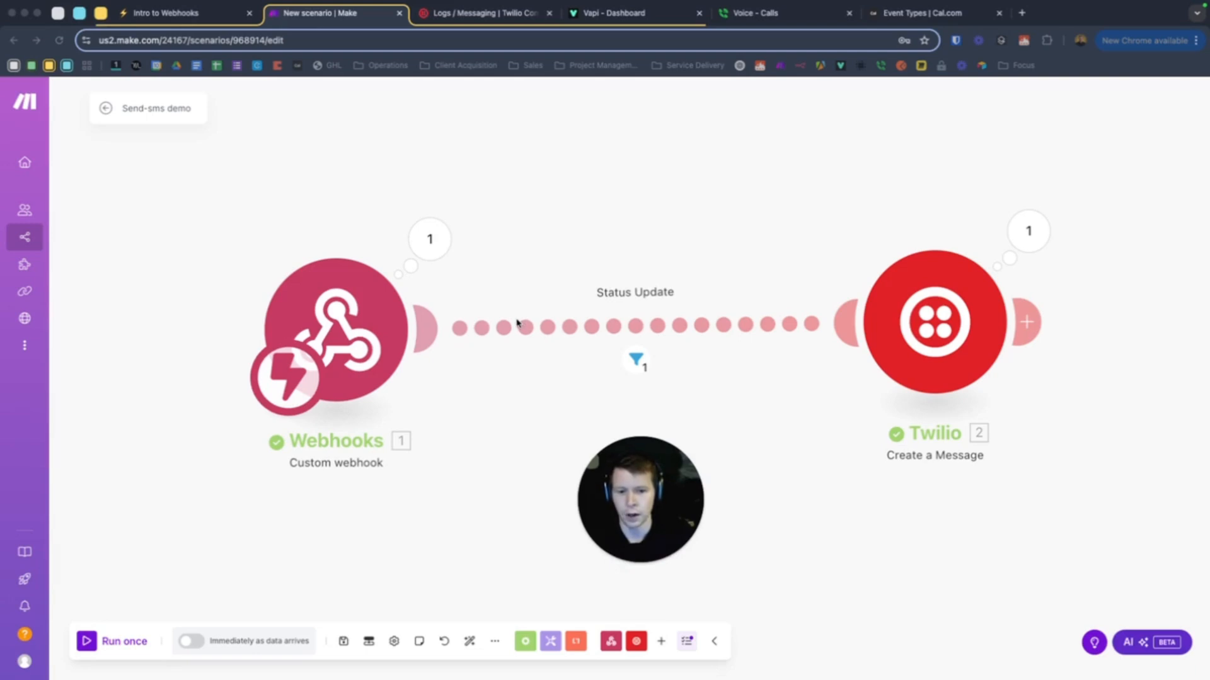
left_click(354, 340)
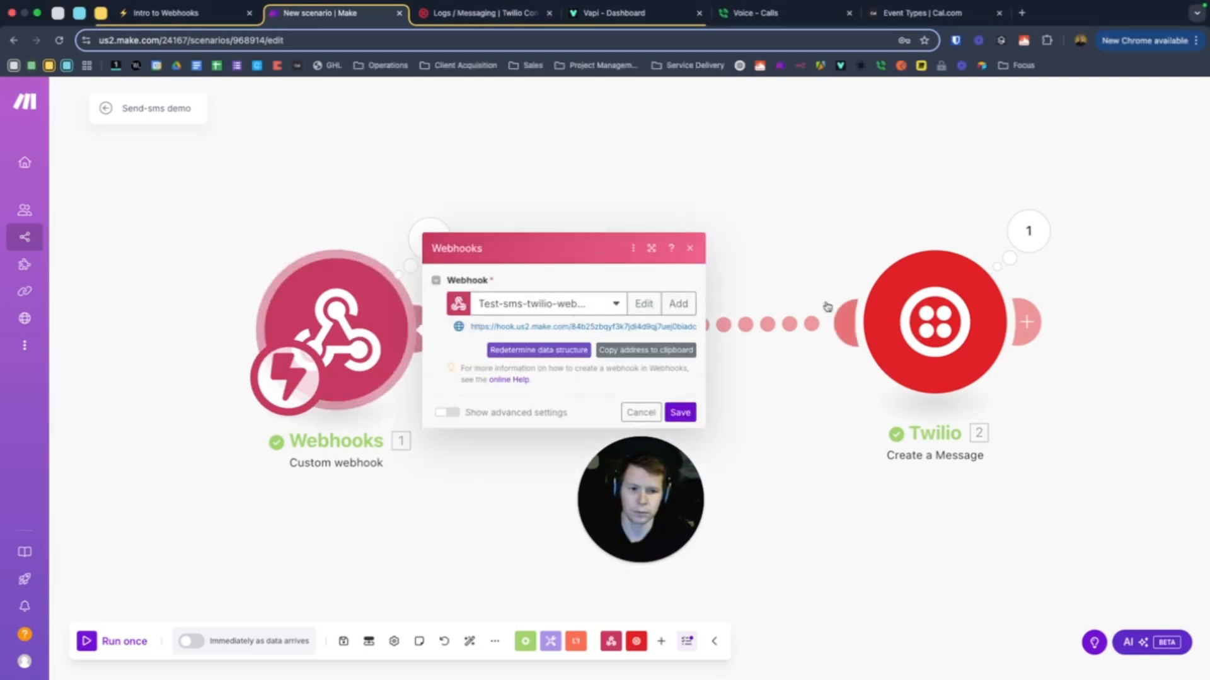
left_click(429, 238)
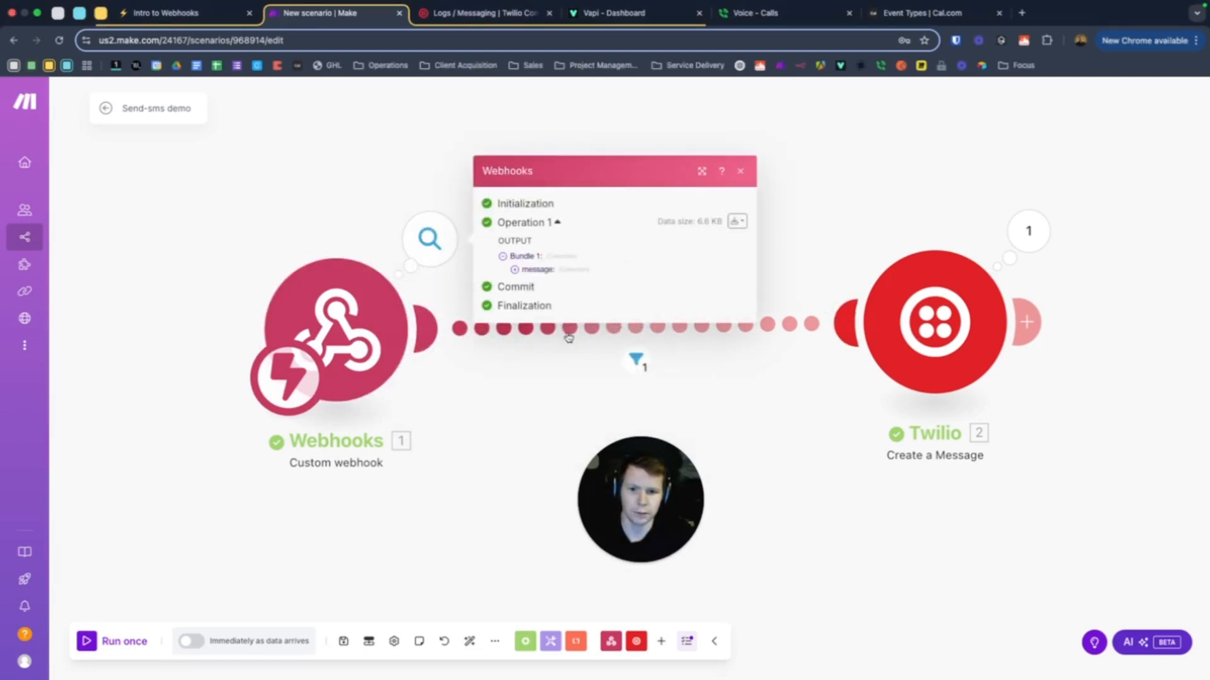
left_click(513, 271)
left_click(542, 309)
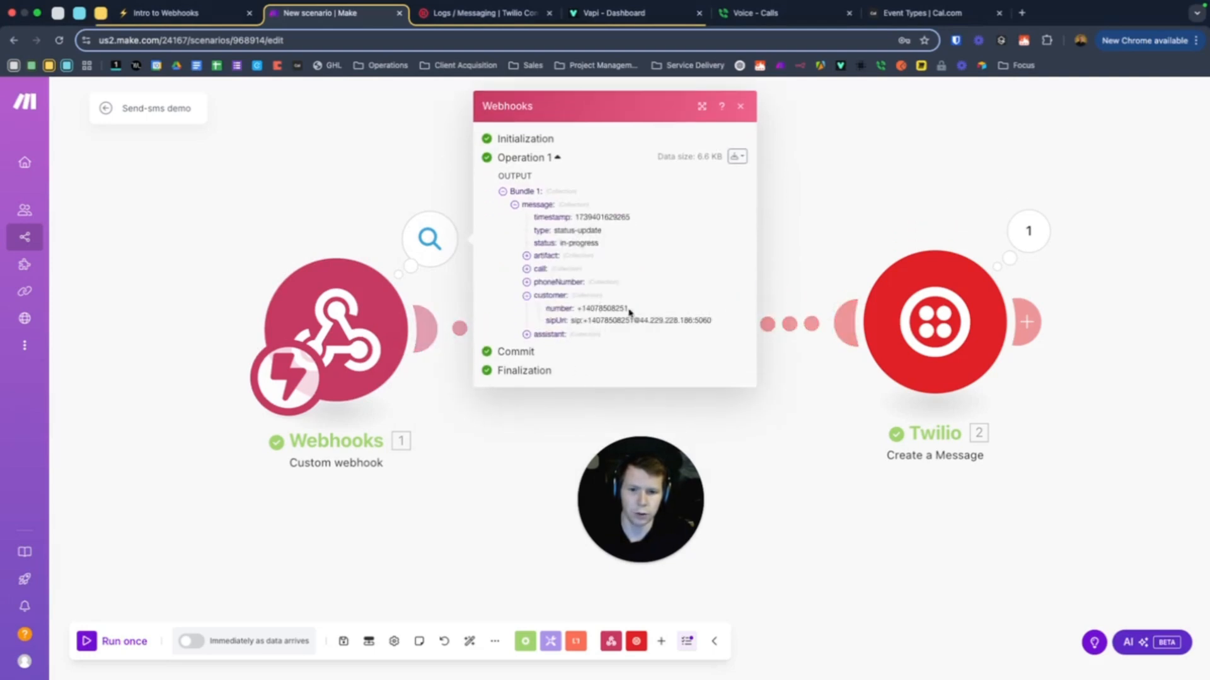
left_click_drag(628, 311, 583, 310)
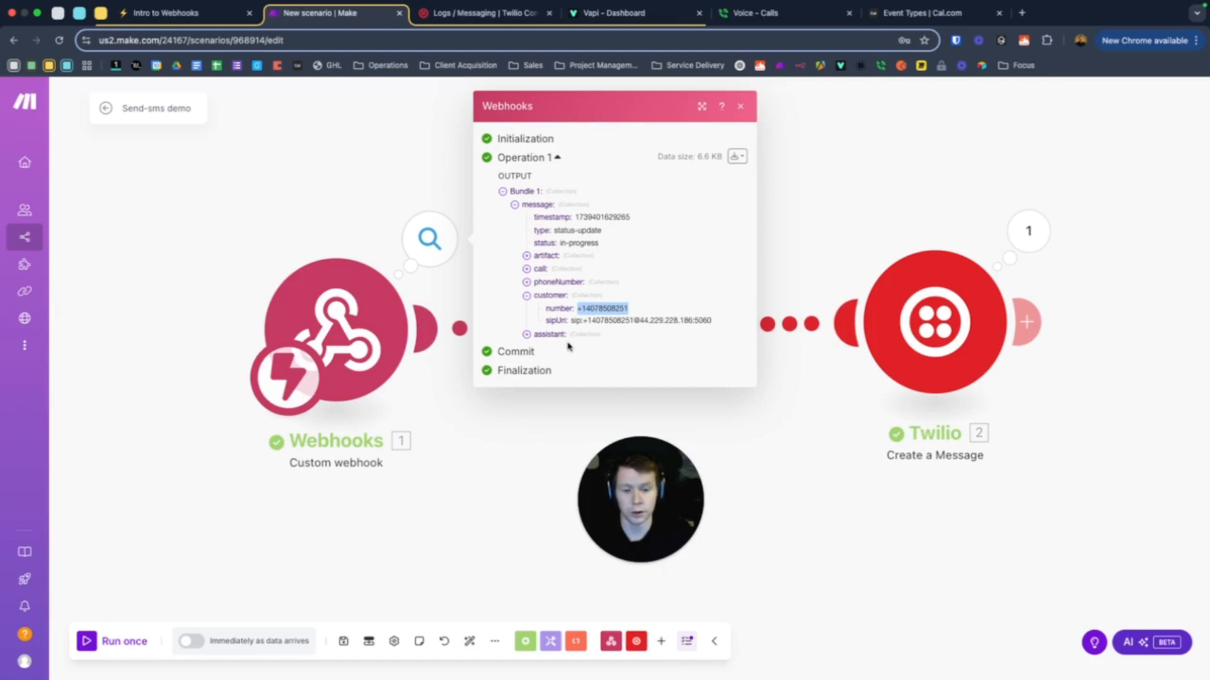
left_click(943, 194)
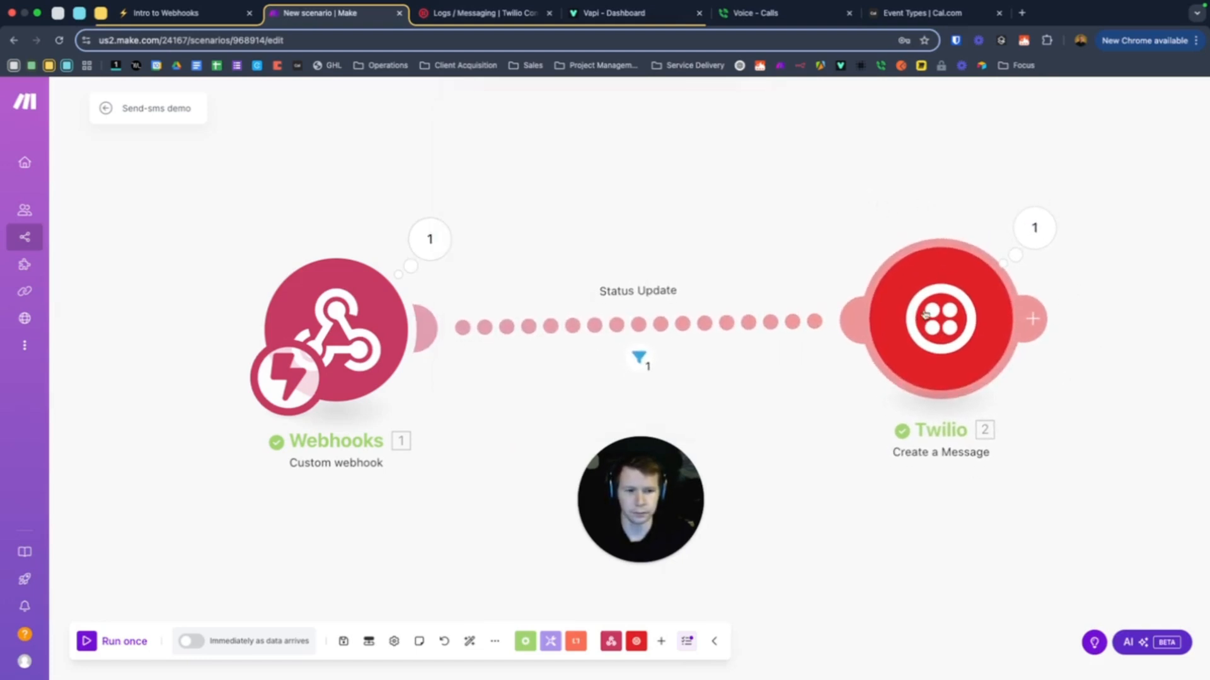
left_click(477, 14)
Open Twilio's Messaging logs showing the texts Undelivered with warning 30034
scroll(259, 224, "down", 2)
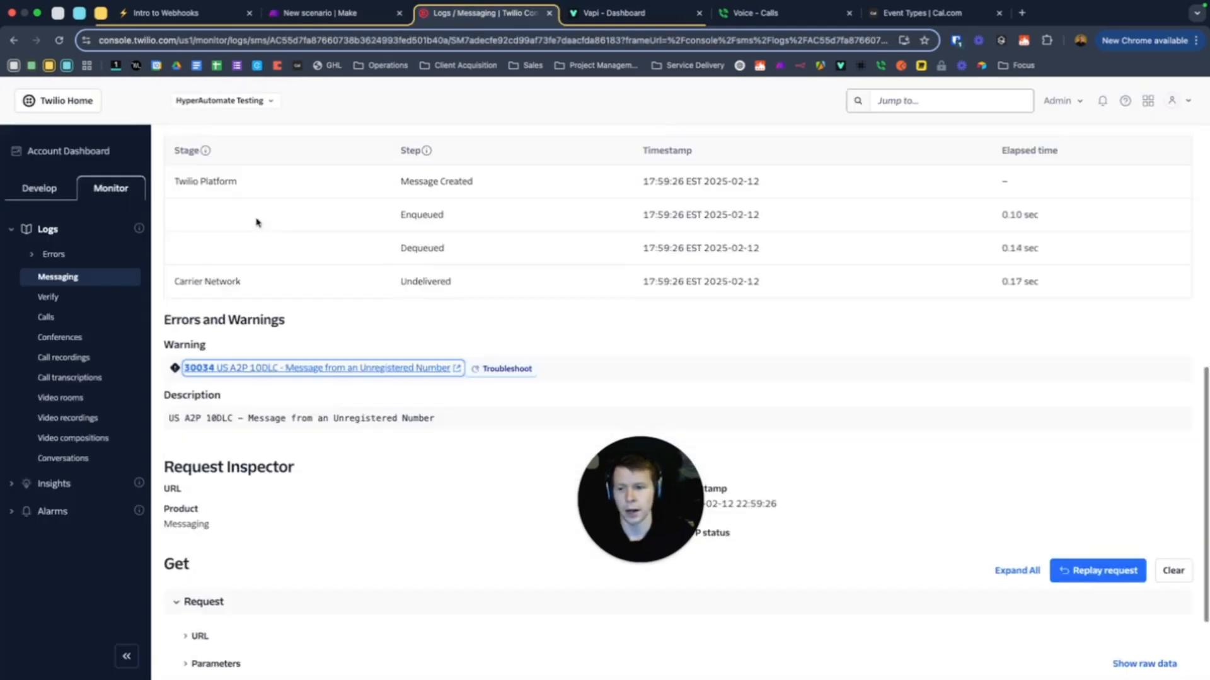
left_click(57, 280)
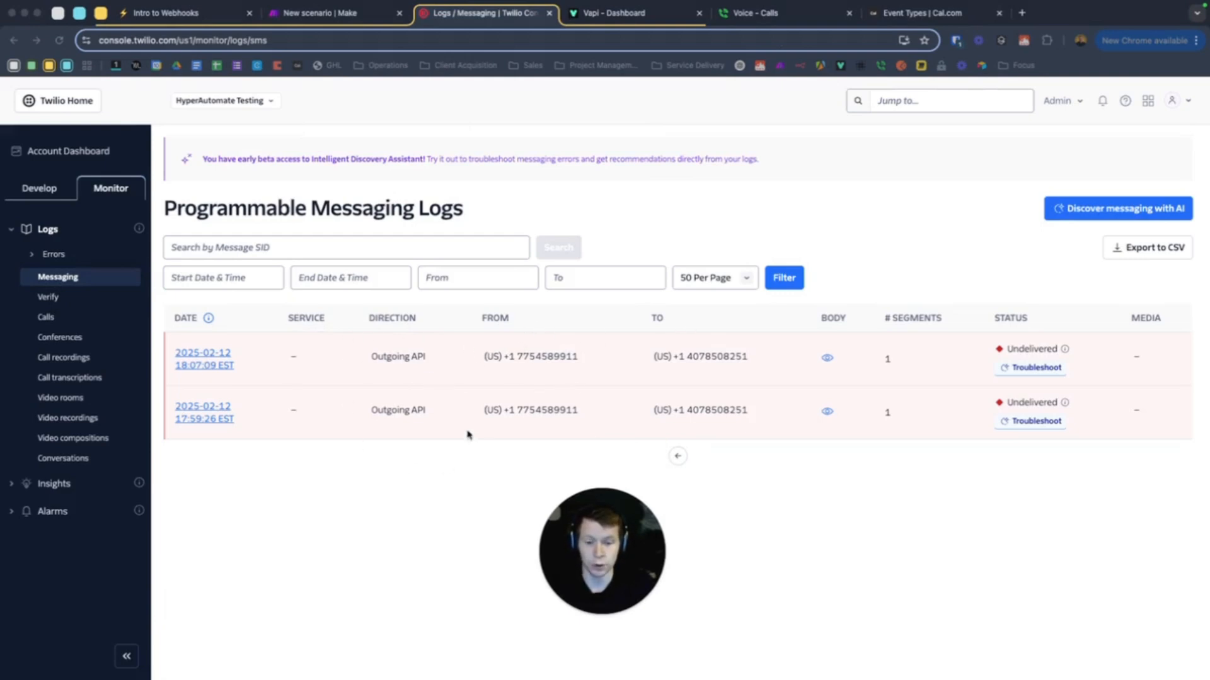
Switch back to the 'Send-sms demo' canvas and bring the Webhooks → Twilio flow into view
left_click(330, 14)
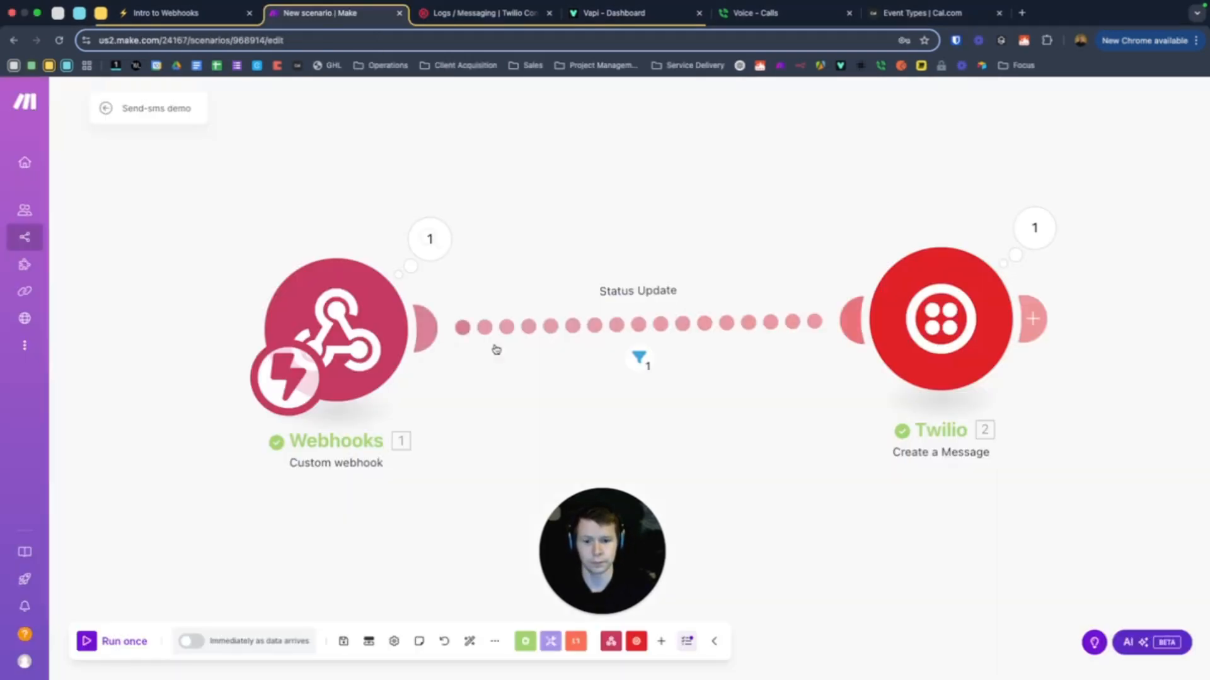
left_click_drag(640, 234, 627, 528)
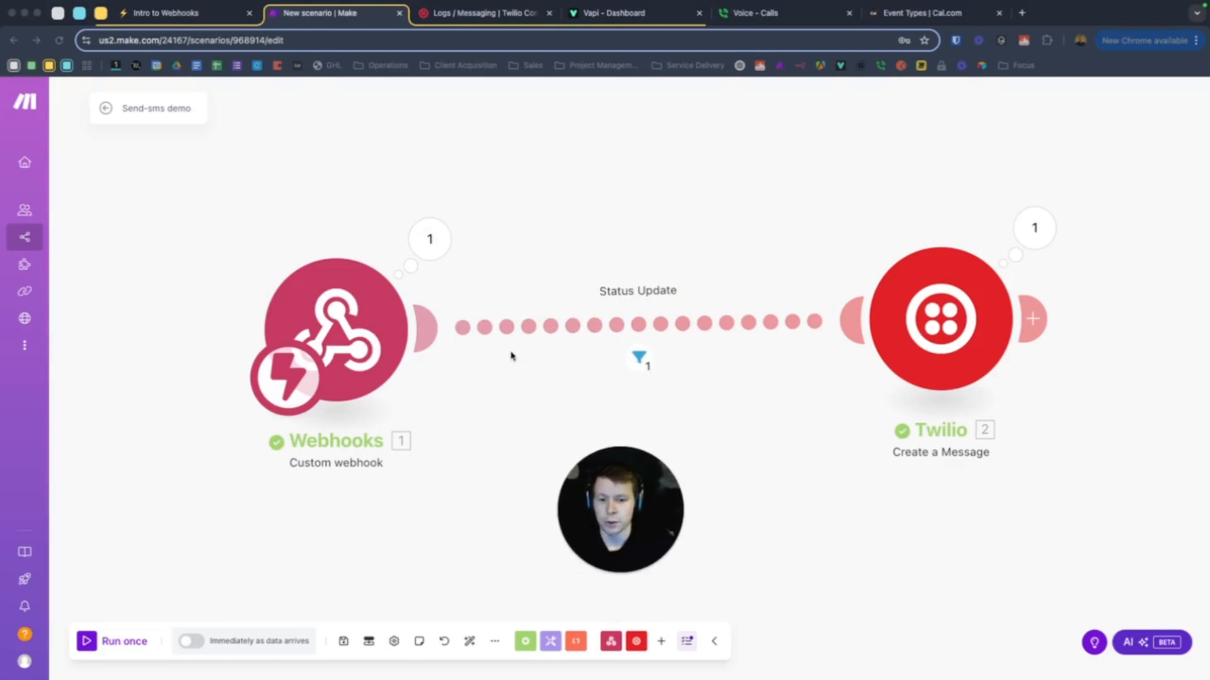
scroll(507, 356, "up", 2)
scroll(502, 351, "down", 2)
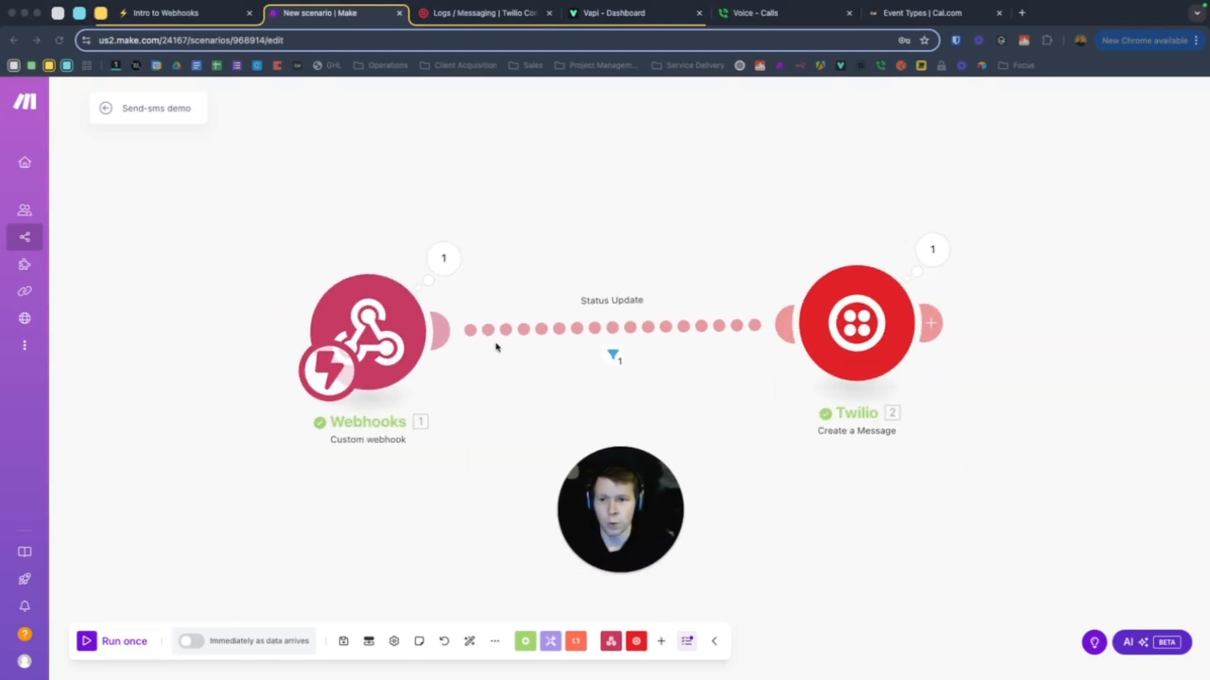